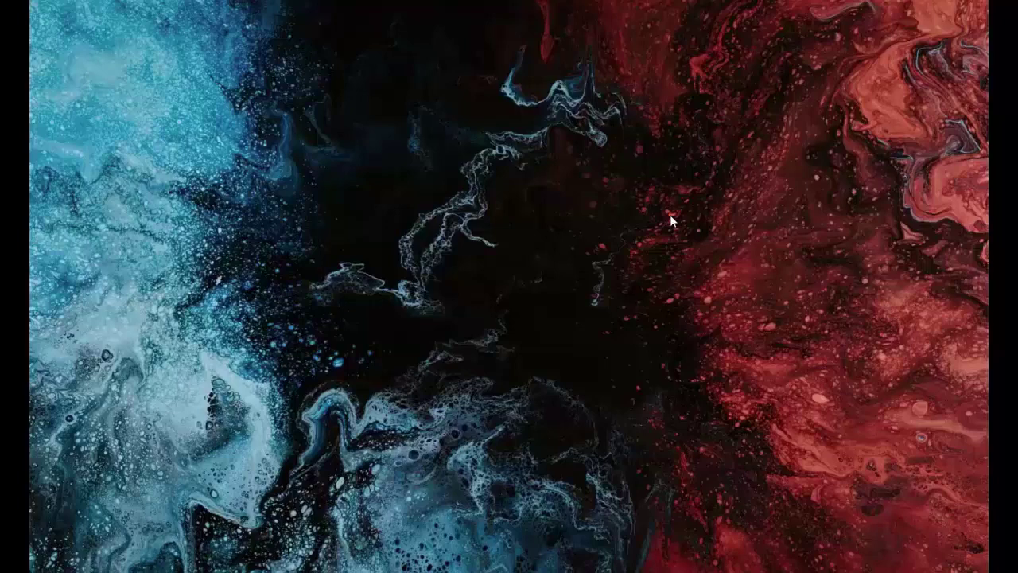
# Launch Adobe Illustrator and wait for the Home screen listing recent files.
pyautogui.click(669, 214)
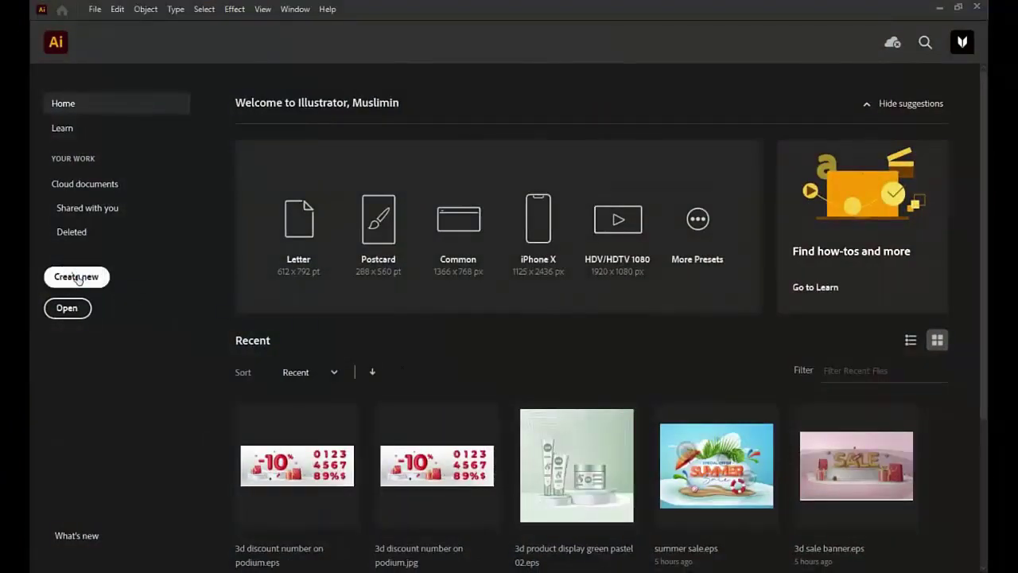
# Create a new blank 1280 x 720 px document from the preset (Untitled-1).
pyautogui.click(76, 276)
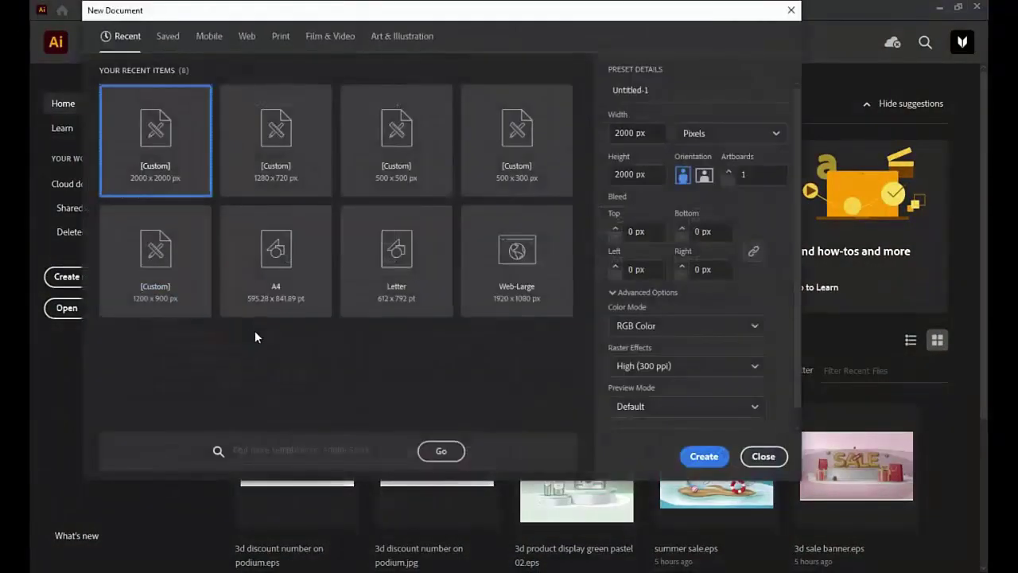
pyautogui.click(272, 173)
pyautogui.click(704, 455)
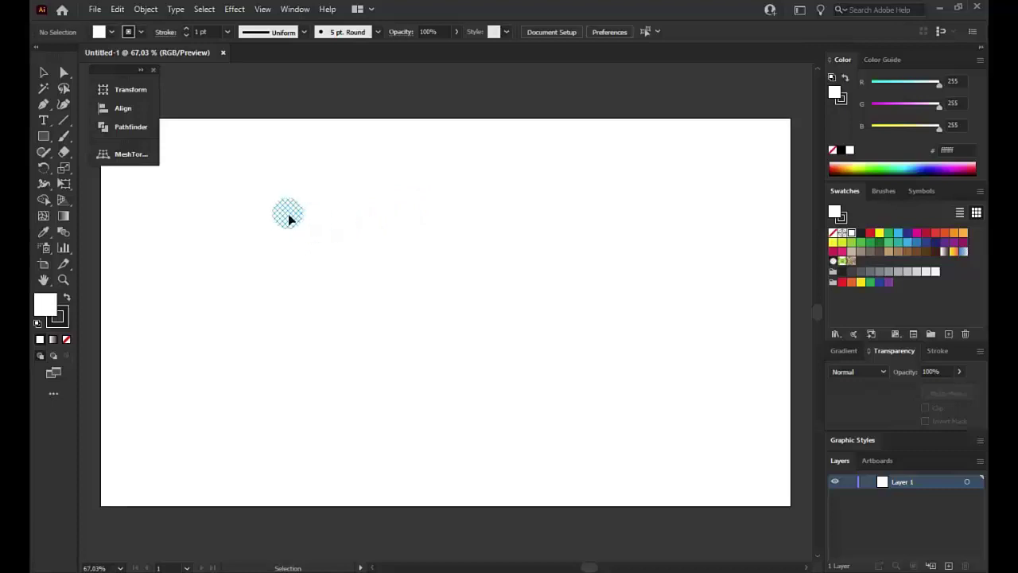
pyautogui.click(44, 136)
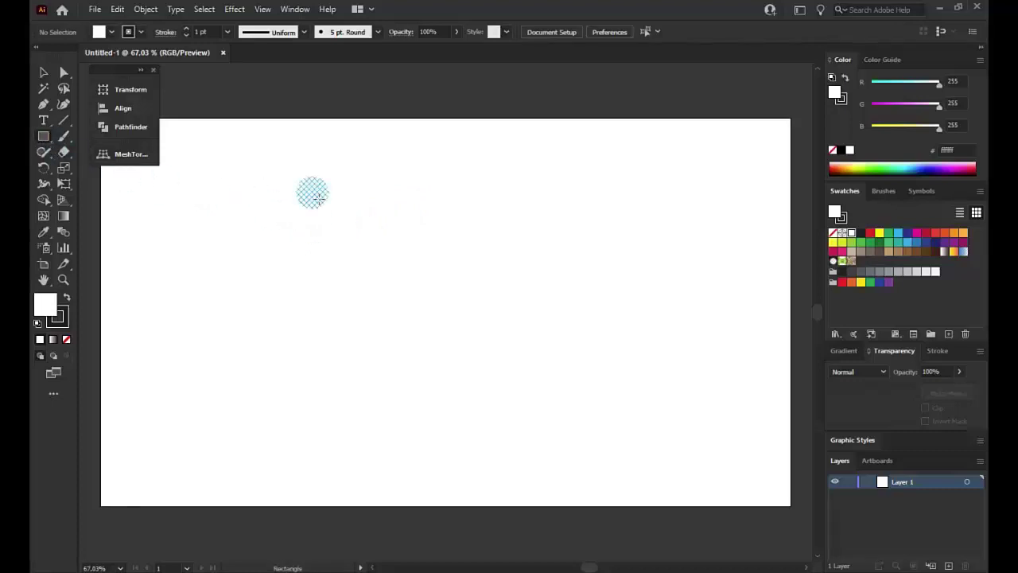
pyautogui.moveTo(355, 186); pyautogui.dragTo(606, 311)
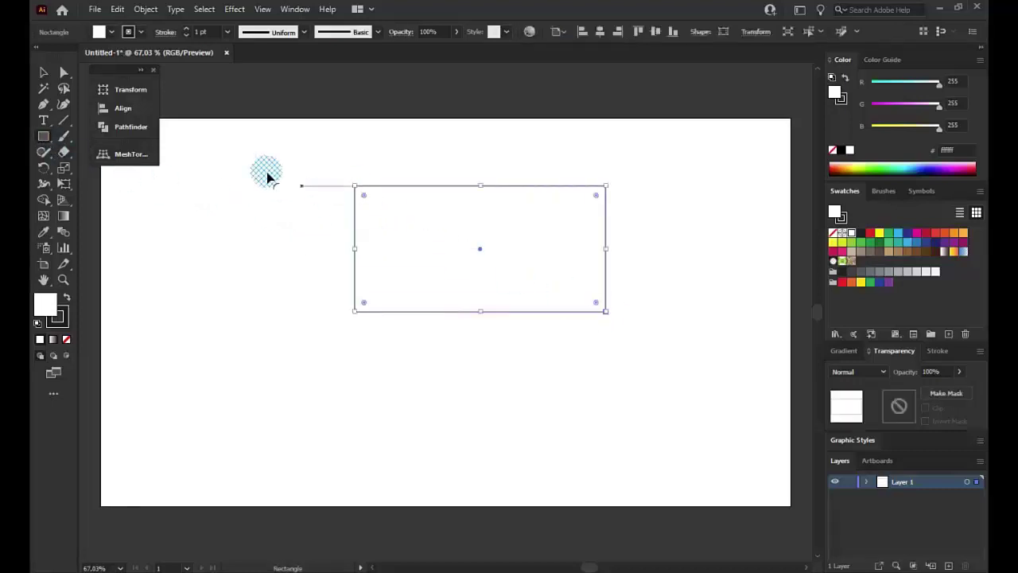
pyautogui.click(353, 134)
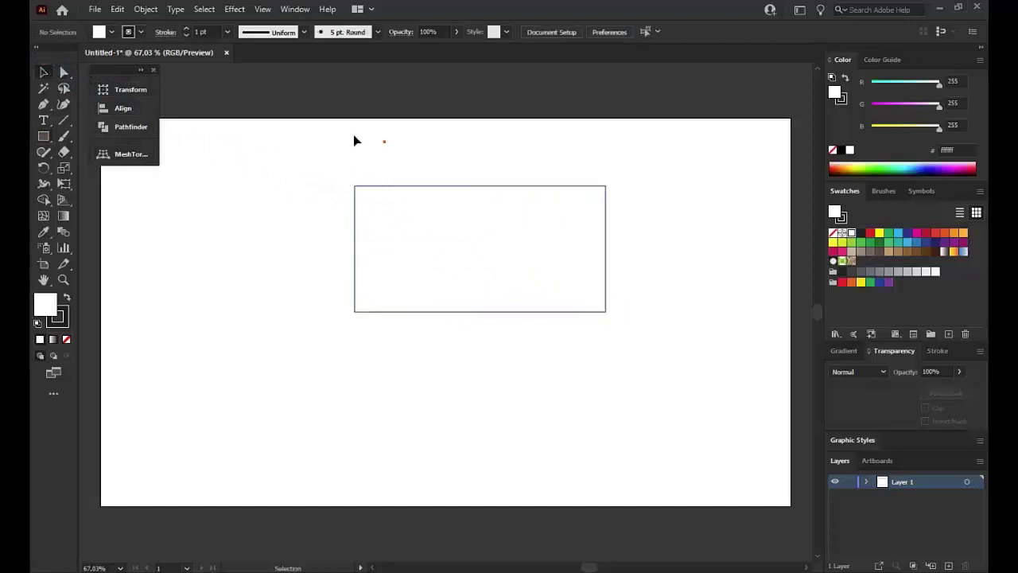
pyautogui.click(432, 231)
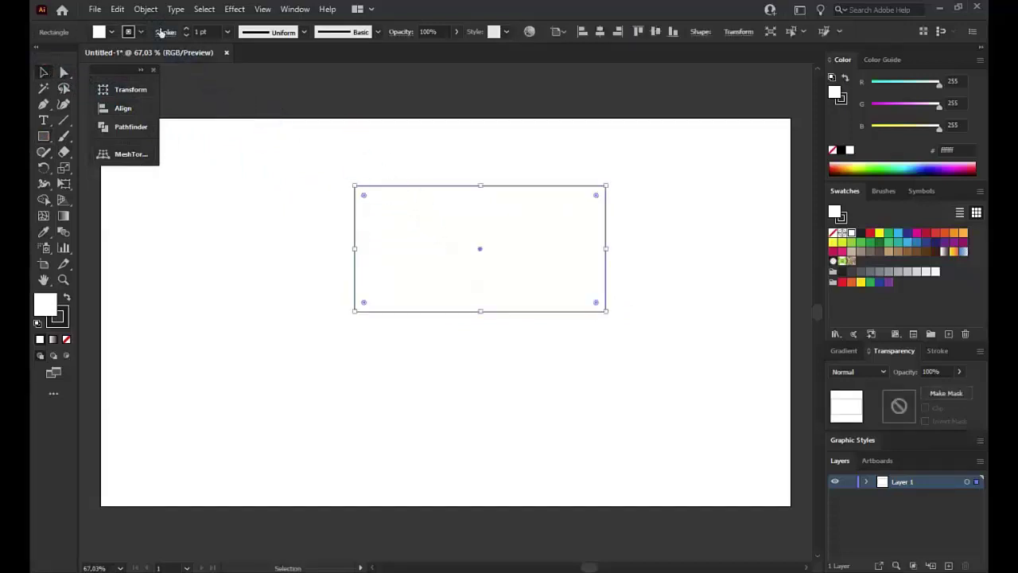
pyautogui.click(146, 8)
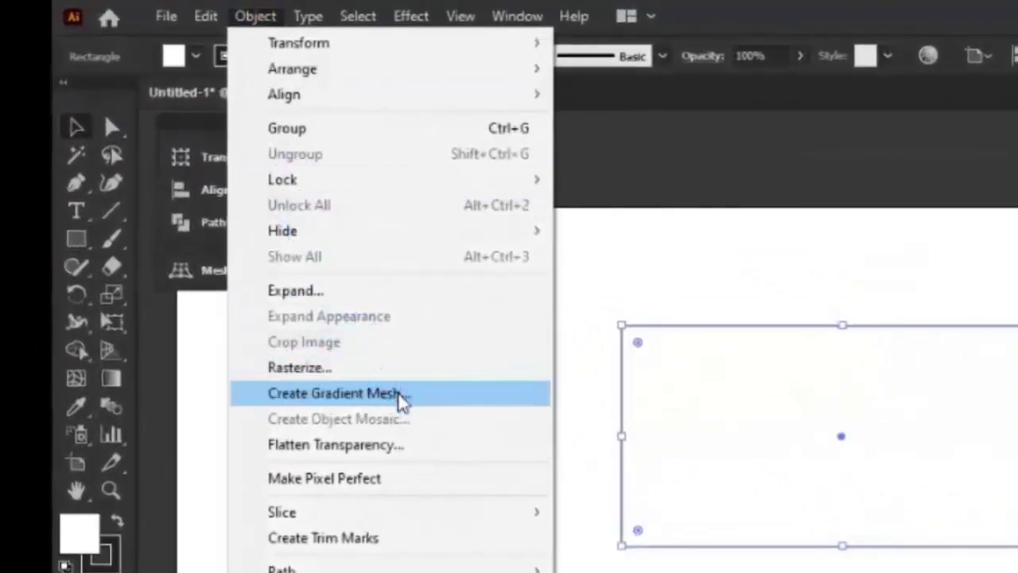
pyautogui.click(402, 396)
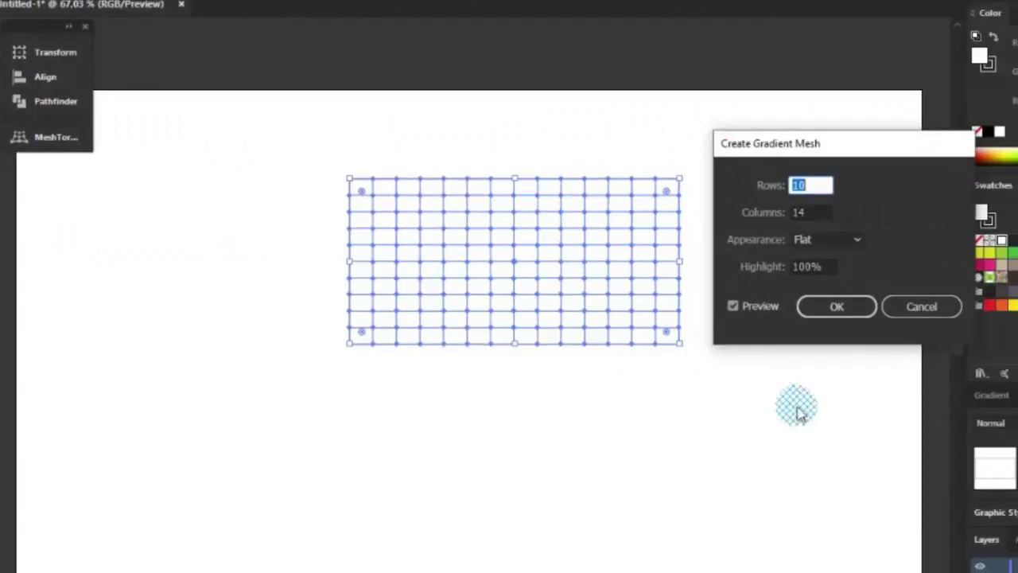
pyautogui.click(912, 316)
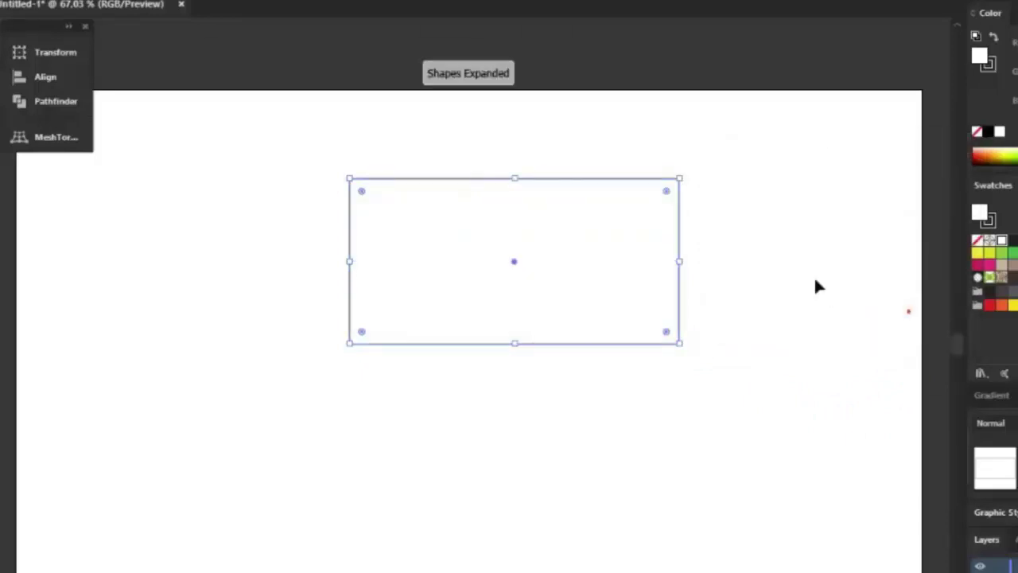
pyautogui.click(759, 258)
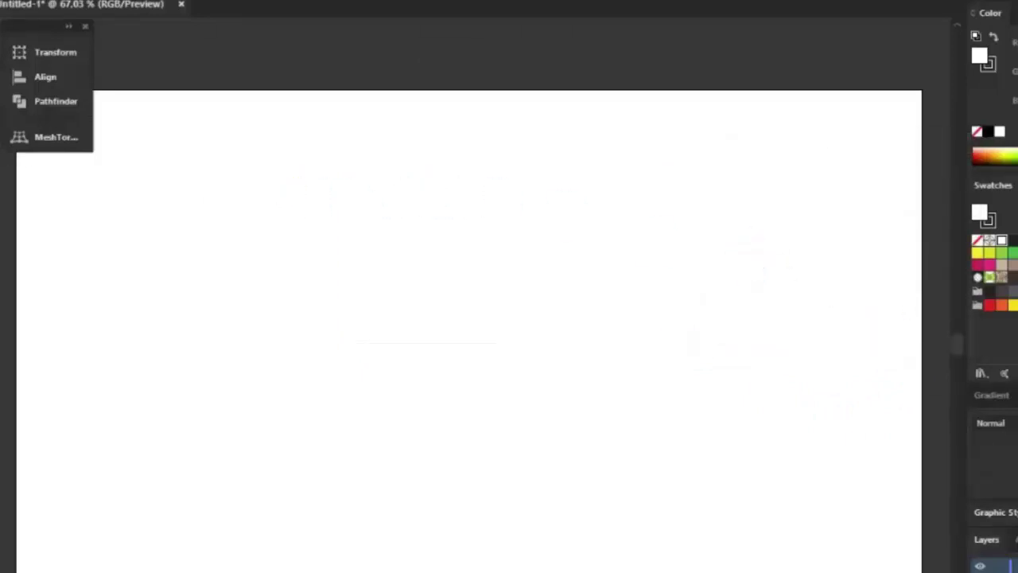
pyautogui.click(6, 119)
# Draw a circle in the middle of the artboard and nudge it slightly right.
pyautogui.click(50, 162)
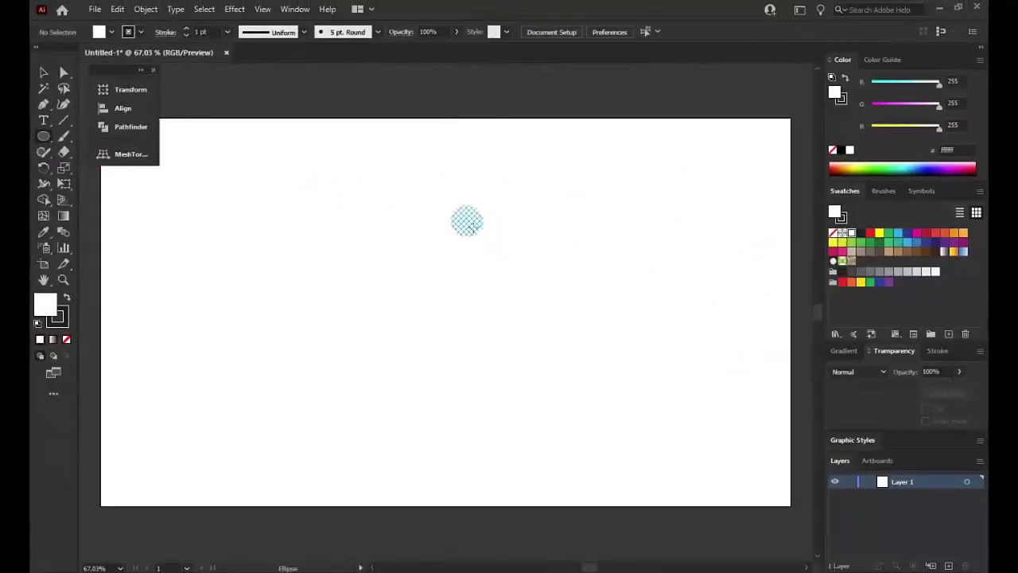
pyautogui.moveTo(353, 181); pyautogui.dragTo(540, 367)
pyautogui.click(44, 72)
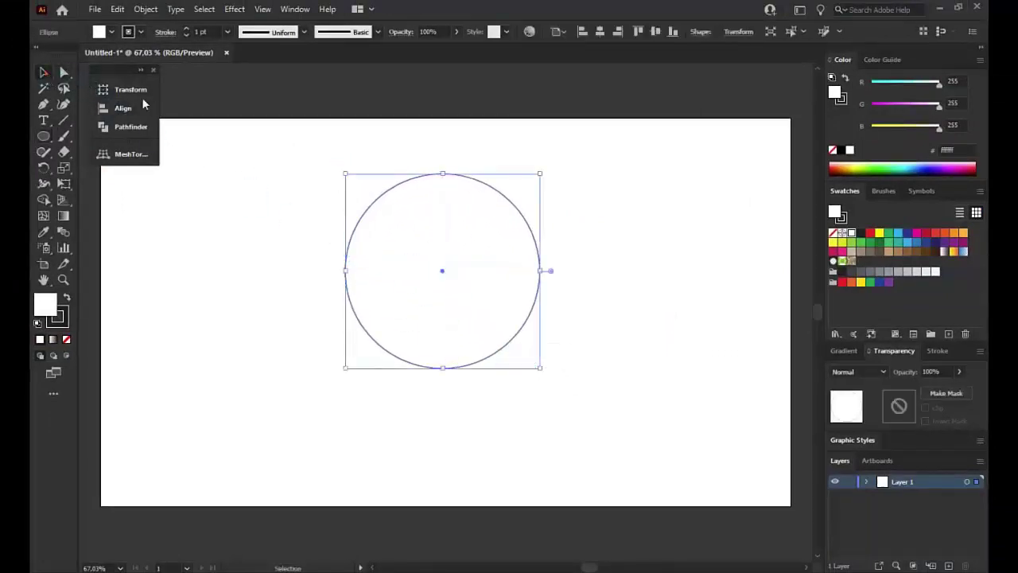
pyautogui.click(347, 149)
pyautogui.moveTo(429, 174); pyautogui.dragTo(457, 179)
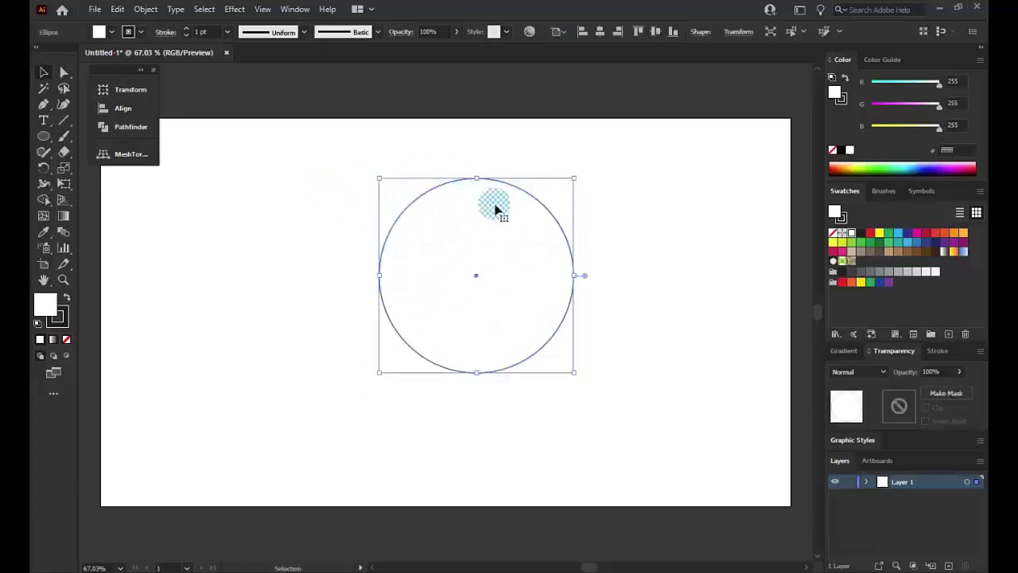
# Preview Object > Create Gradient Mesh on the circle, cancel it, and reselect the circle.
pyautogui.click(147, 10)
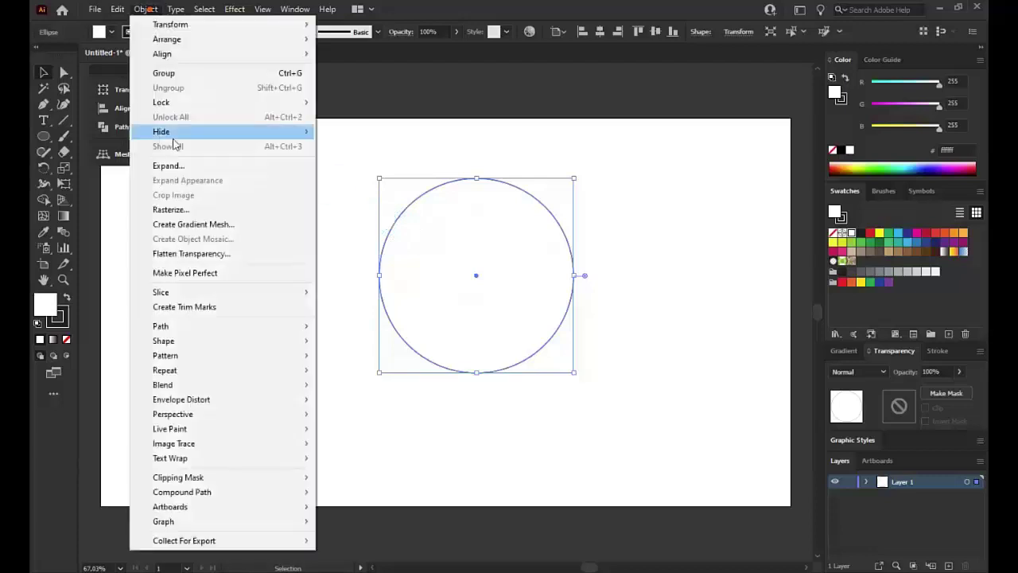
pyautogui.click(201, 226)
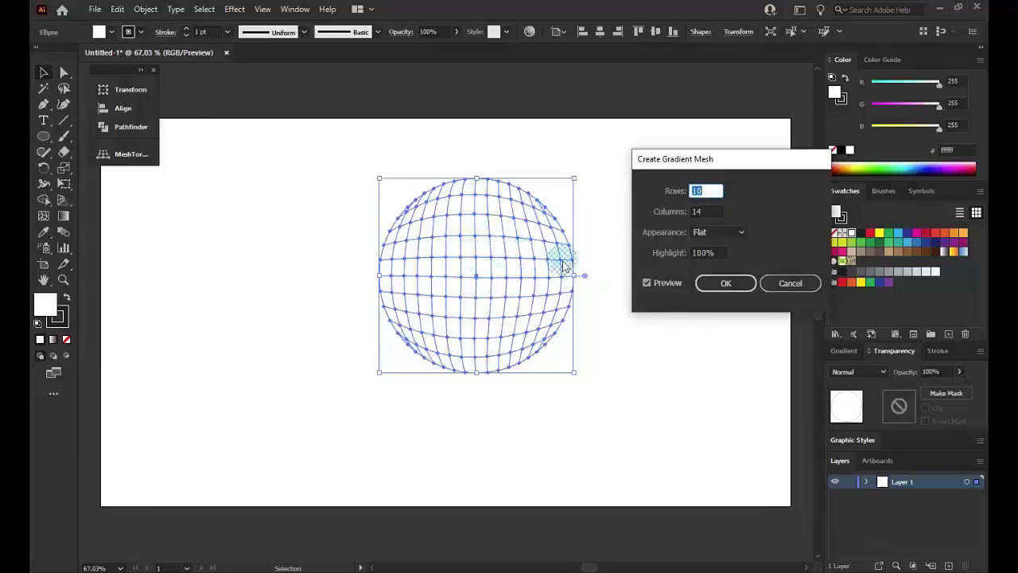
pyautogui.click(787, 285)
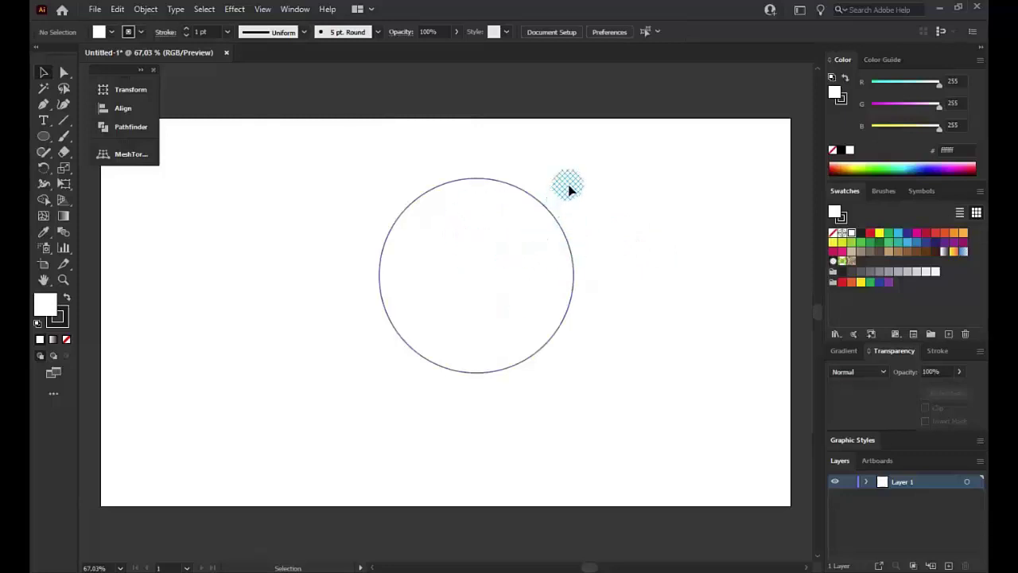
pyautogui.moveTo(567, 185)
pyautogui.mouseDown()
pyautogui.moveTo(503, 266)
pyautogui.moveTo(562, 238)
pyautogui.mouseUp()
# Paste a copy of the circle in front and shrink it into a smaller concentric circle.
pyautogui.hotkey('ctrl', 'c')
pyautogui.click(613, 204)
pyautogui.moveTo(606, 199); pyautogui.dragTo(532, 262)
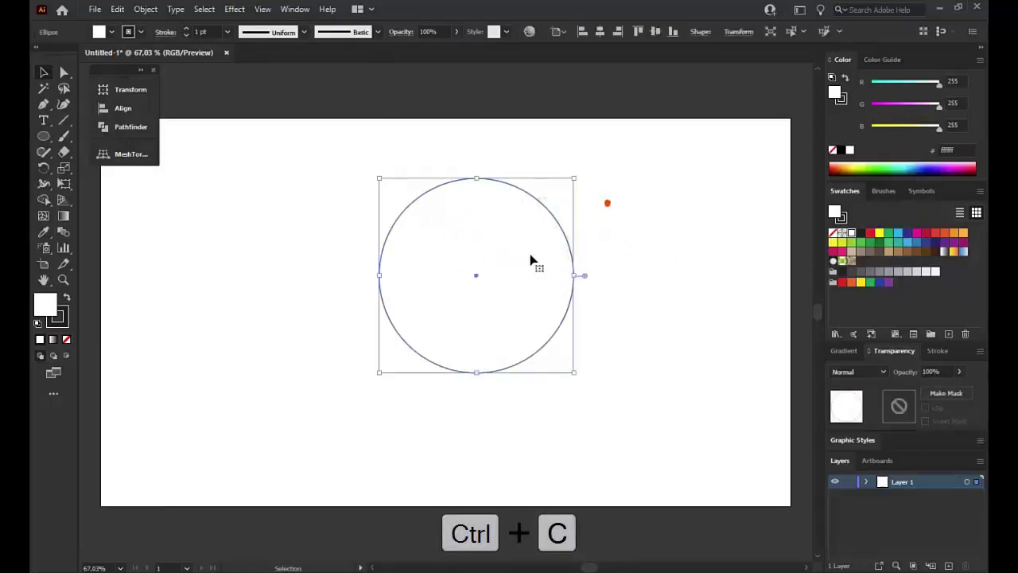
pyautogui.press('a')
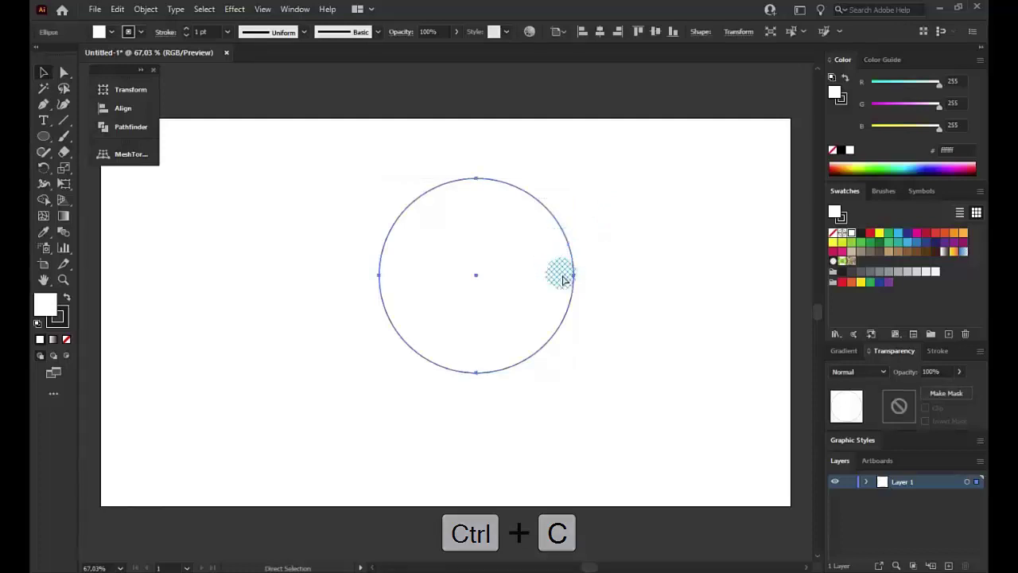
pyautogui.press('v')
pyautogui.hotkey('ctrl', 'f')
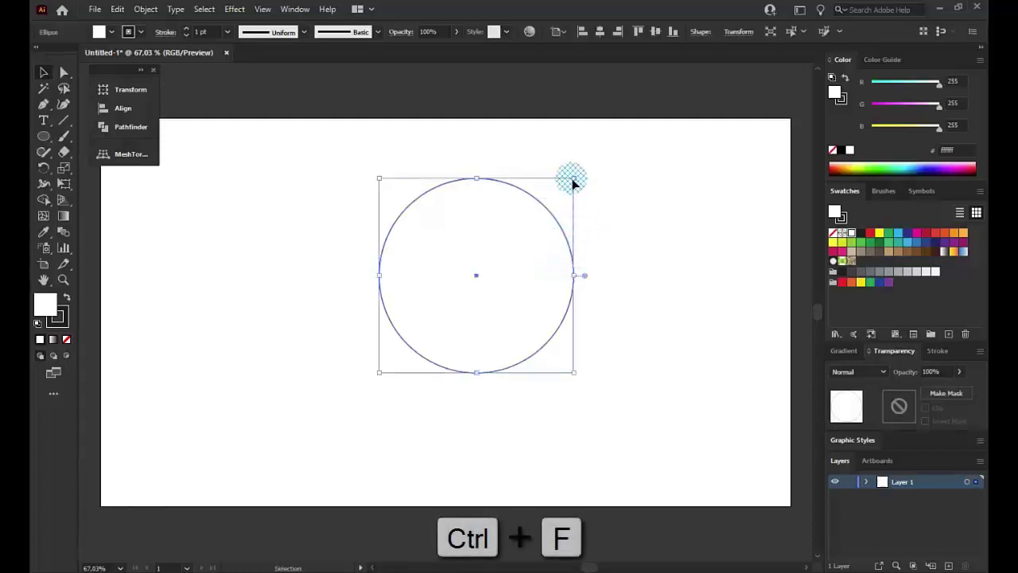
pyautogui.moveTo(572, 183)
pyautogui.mouseDown()
pyautogui.moveTo(503, 278)
pyautogui.moveTo(615, 209)
pyautogui.moveTo(605, 213)
pyautogui.mouseUp()
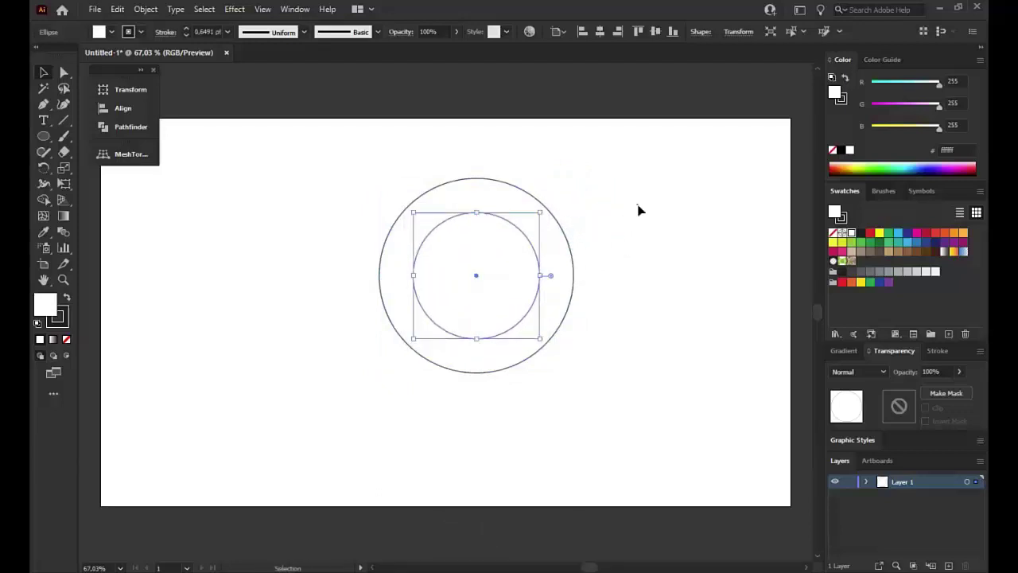
pyautogui.click(123, 168)
# Draw a vertical and a horizontal straight line crossing through the circles' centre.
pyautogui.hotkey('shift', 'm')
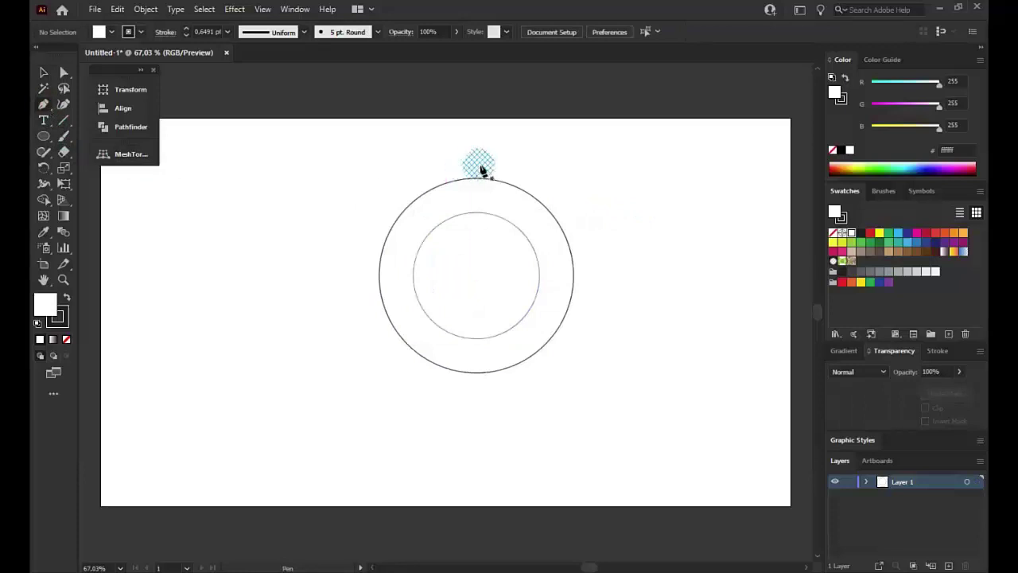
pyautogui.click(477, 161)
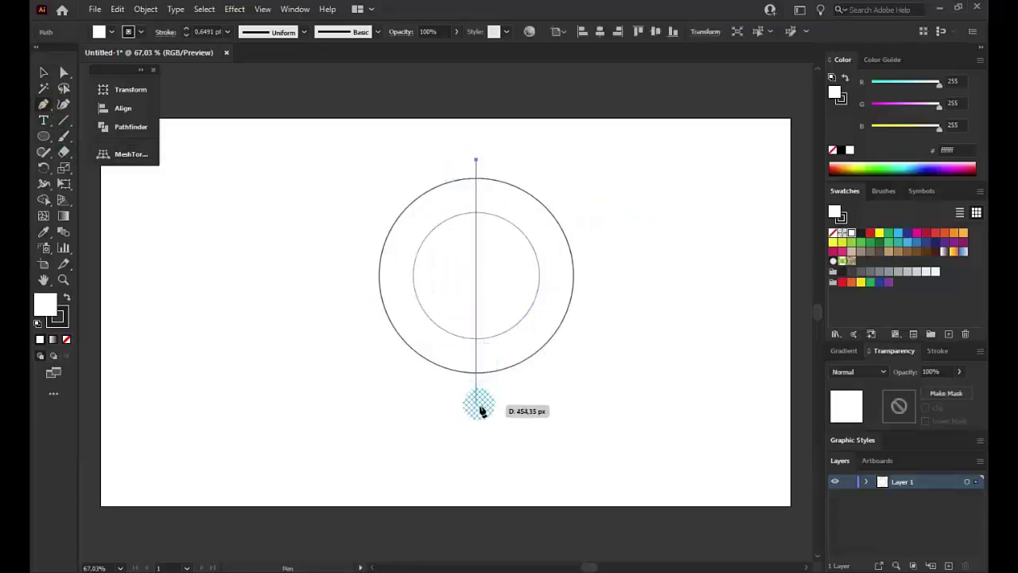
pyautogui.click(477, 407)
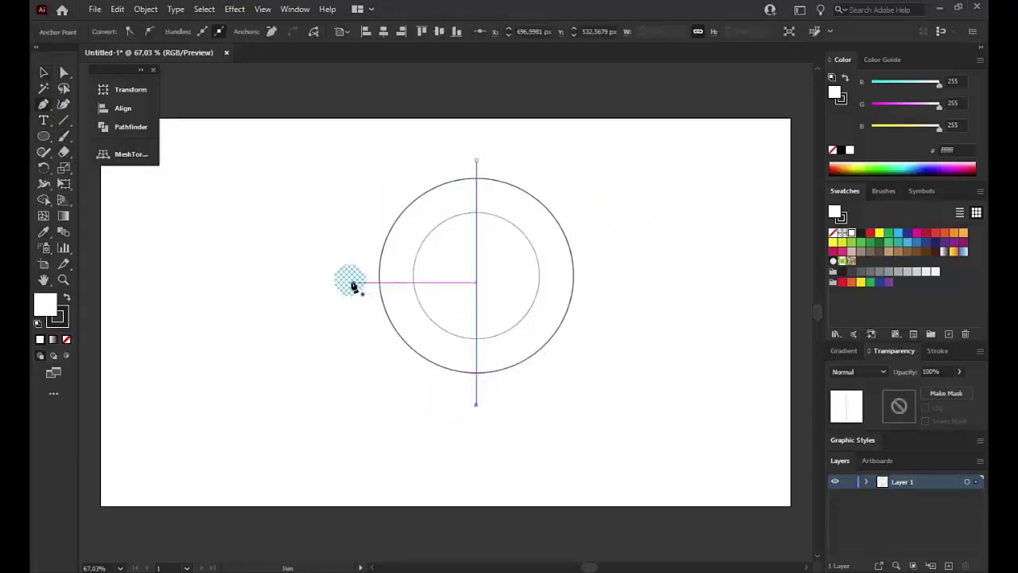
pyautogui.click(348, 275)
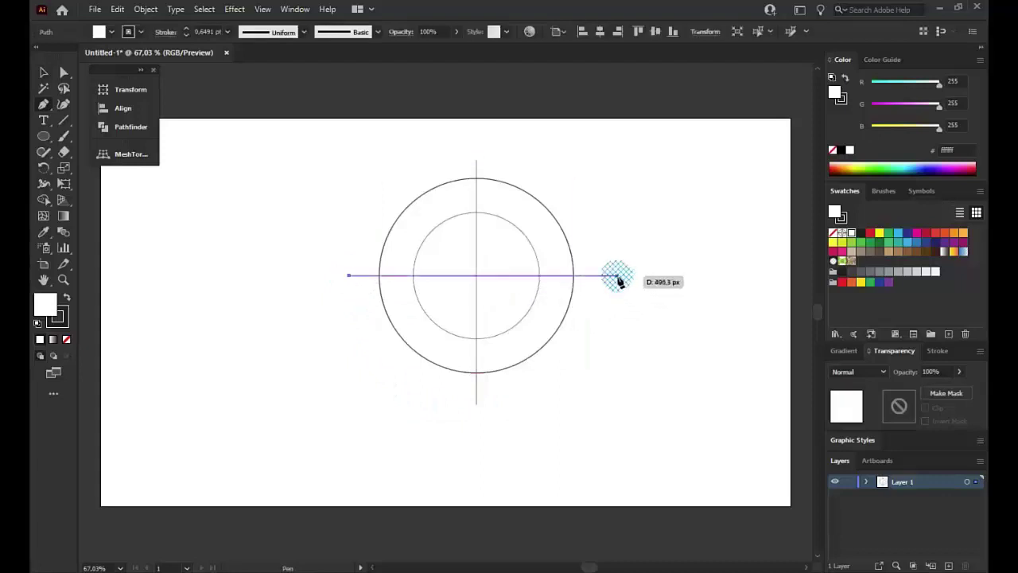
pyautogui.click(618, 275)
# Select both circles and the crosshair lines, then look in the Window menu for Mesh Tormentor.
pyautogui.keyDown('ctrl'); pyautogui.click(613, 339); pyautogui.keyUp('ctrl')
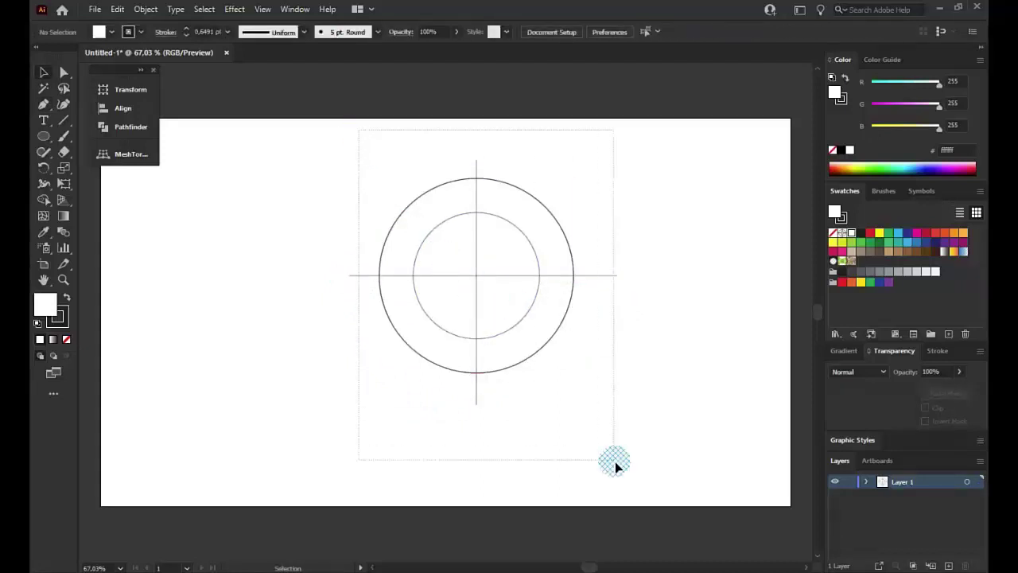
pyautogui.moveTo(360, 131); pyautogui.dragTo(613, 460)
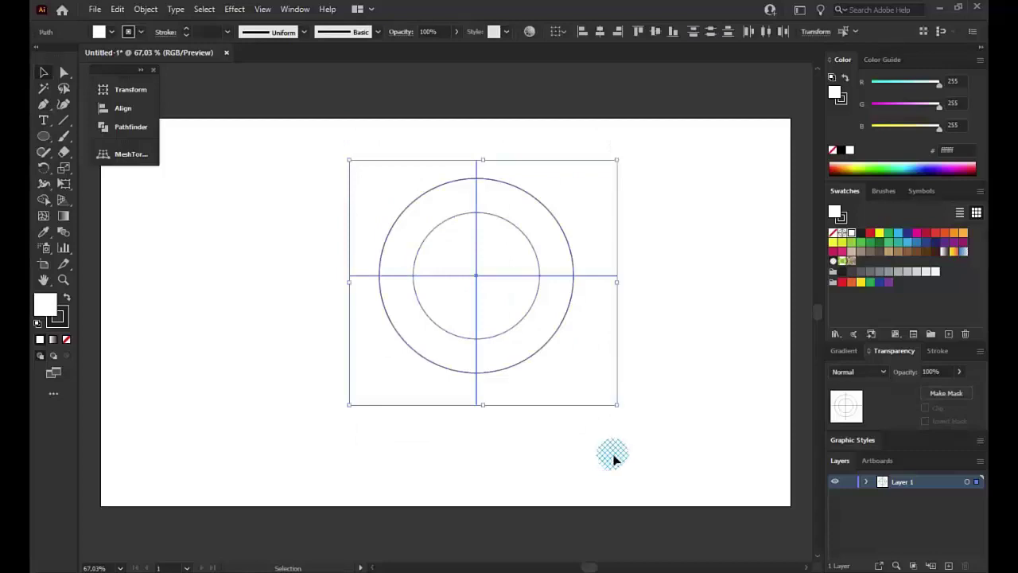
pyautogui.click(294, 9)
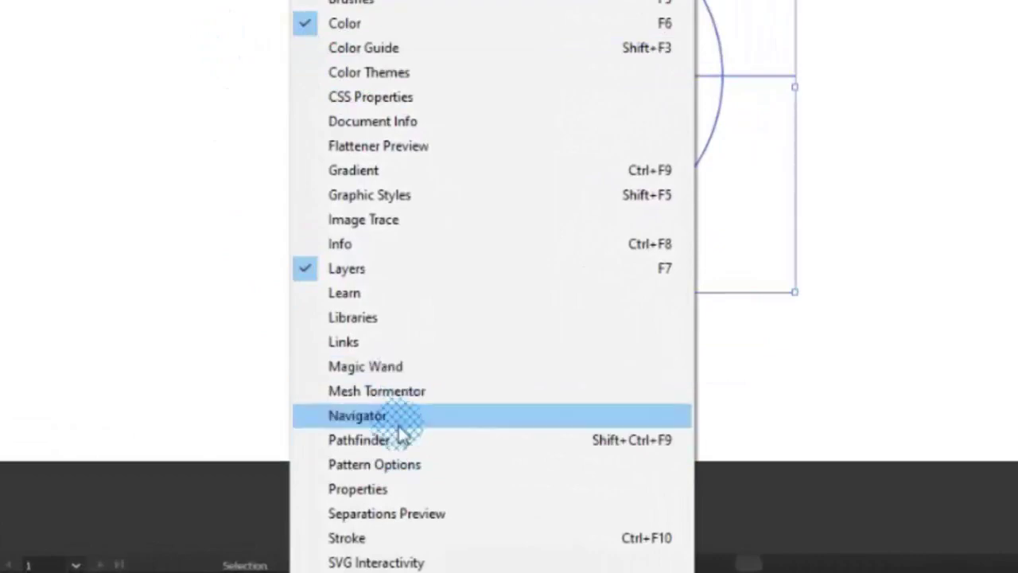
# Convert the rings and crosshair lines into a grey mesh using Pathfinder Outline and Mesh Tormentor.
pyautogui.click(169, 109)
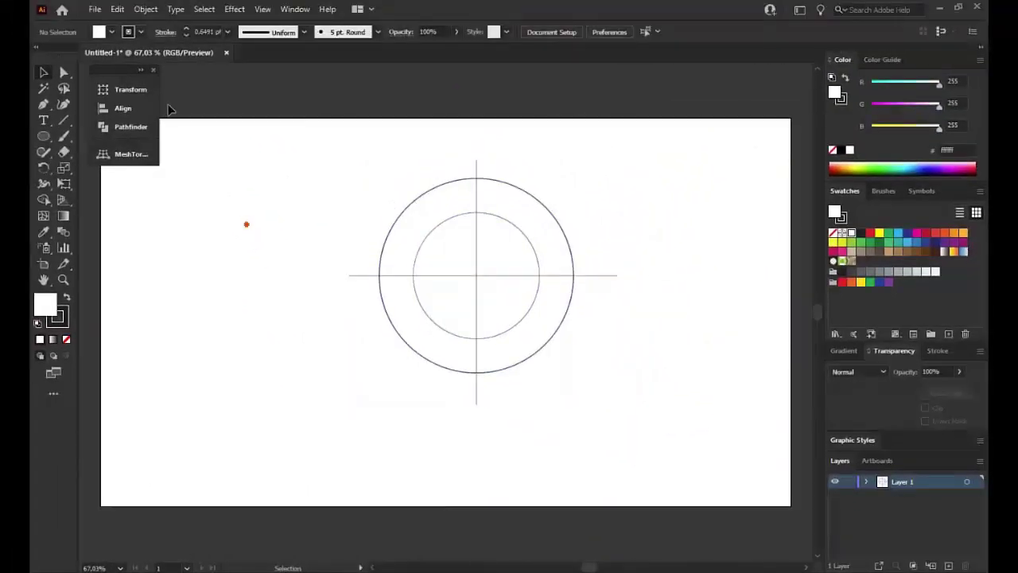
pyautogui.click(147, 71)
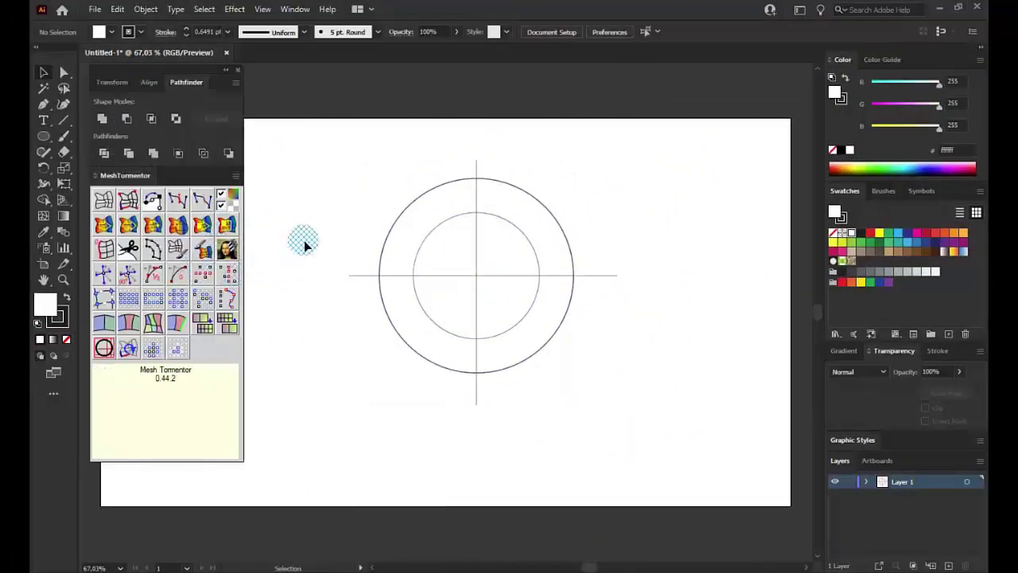
pyautogui.moveTo(335, 152); pyautogui.dragTo(644, 447)
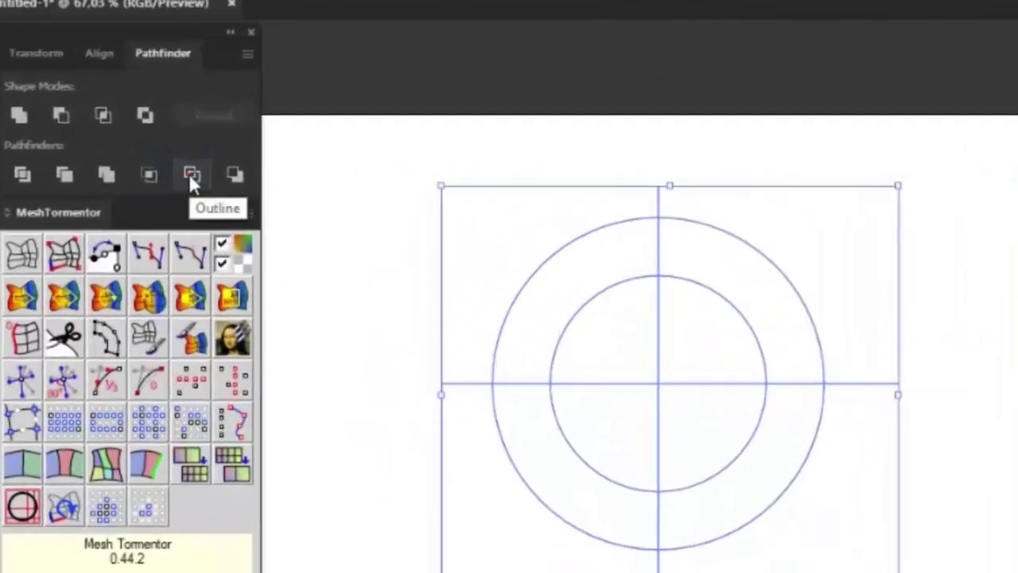
pyautogui.click(191, 175)
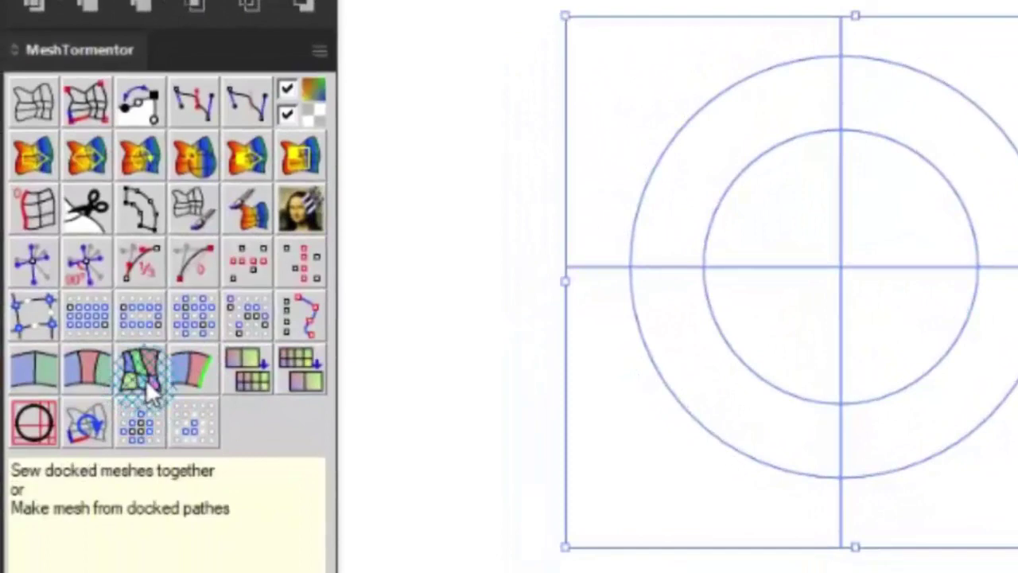
pyautogui.click(141, 375)
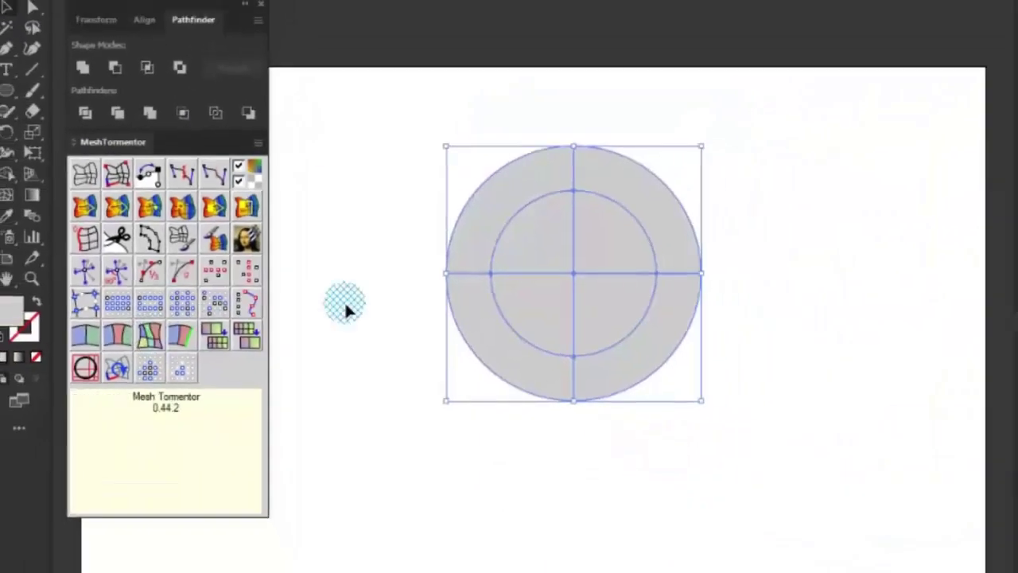
pyautogui.click(462, 282)
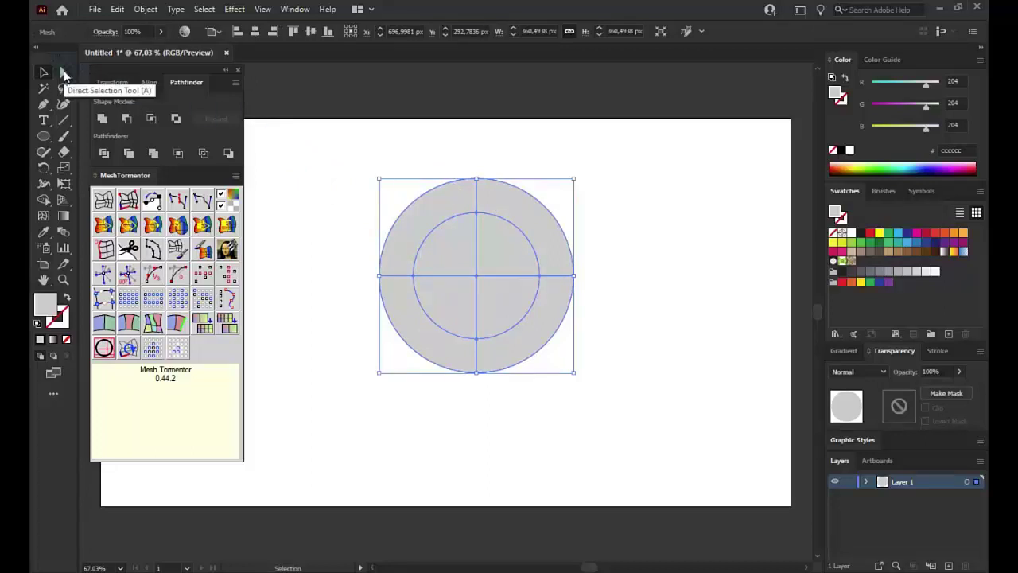
# Colour the mesh's top point red, bottom dark blue, right dark green and left orange.
pyautogui.click(65, 73)
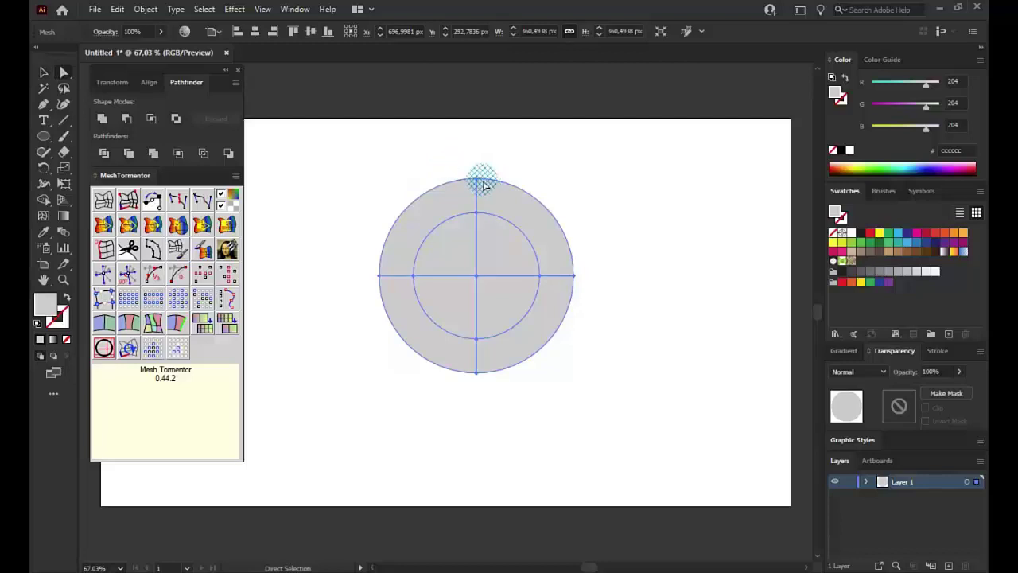
pyautogui.click(477, 179)
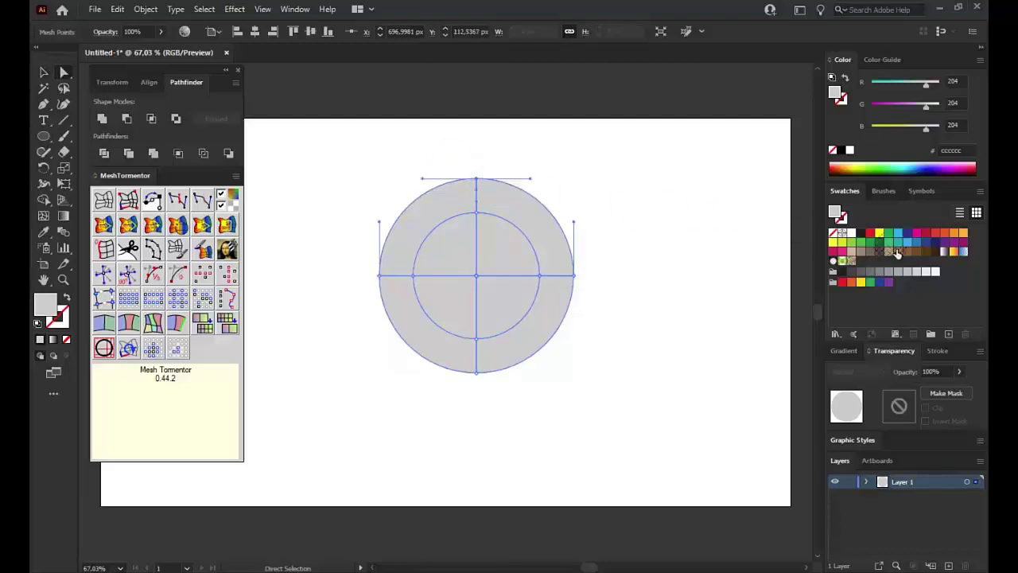
pyautogui.click(872, 233)
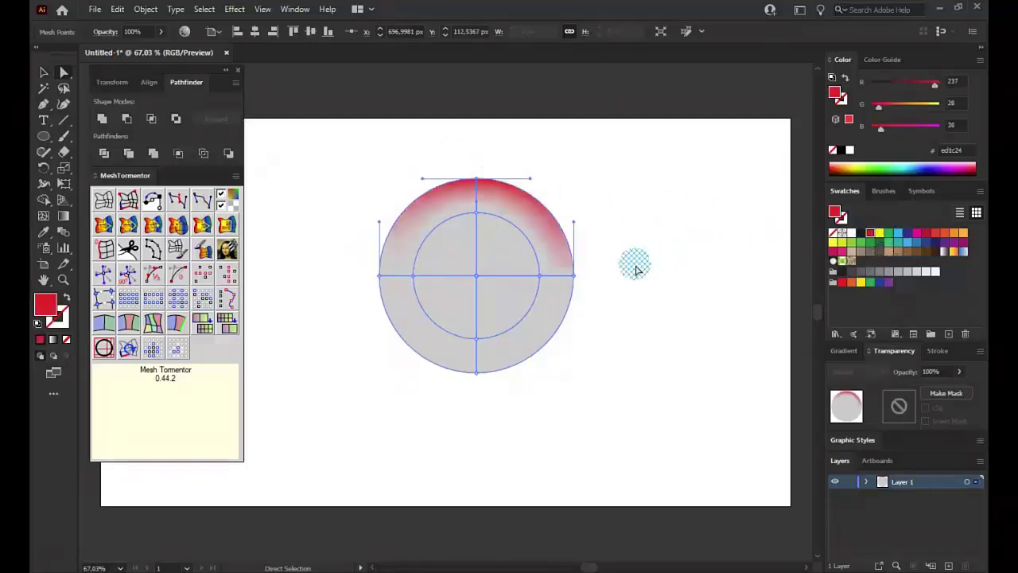
pyautogui.moveTo(509, 318); pyautogui.dragTo(511, 319)
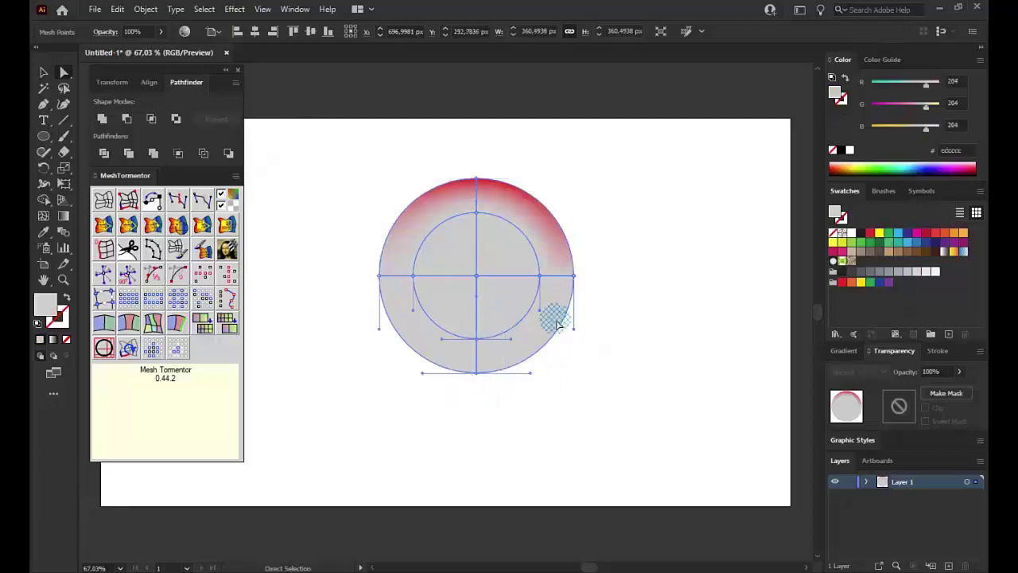
pyautogui.click(928, 243)
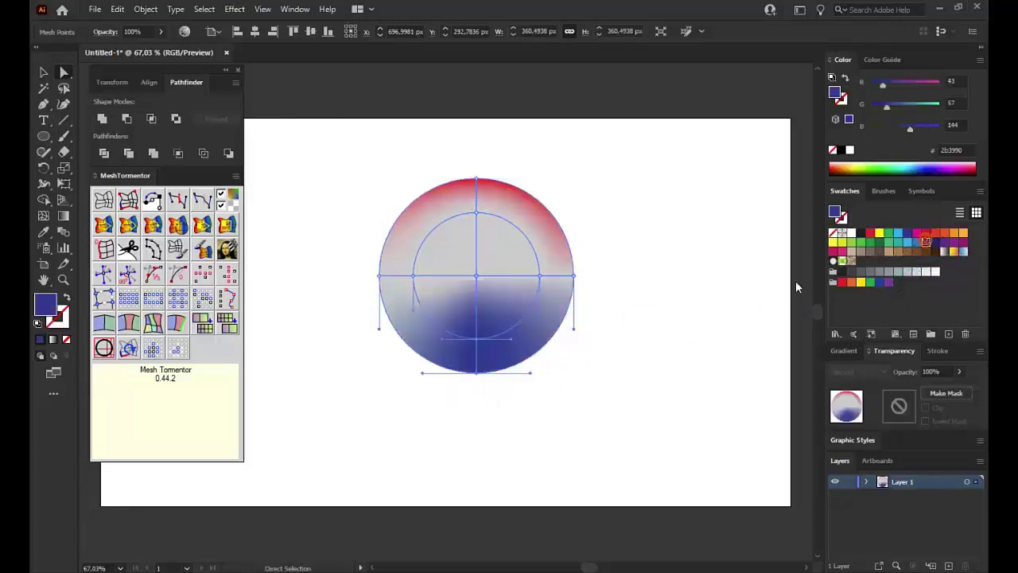
pyautogui.moveTo(617, 242); pyautogui.dragTo(573, 287)
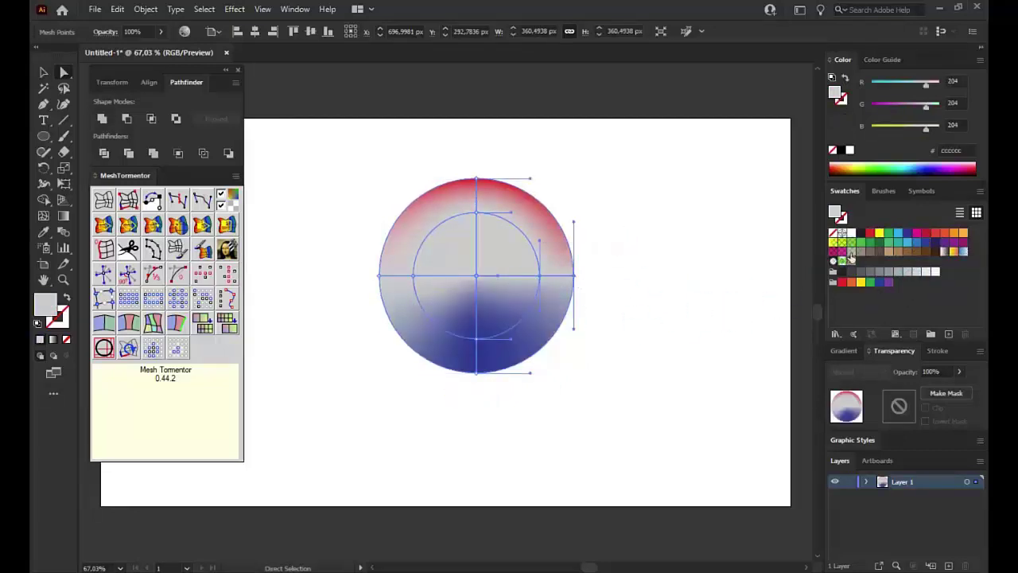
pyautogui.click(879, 242)
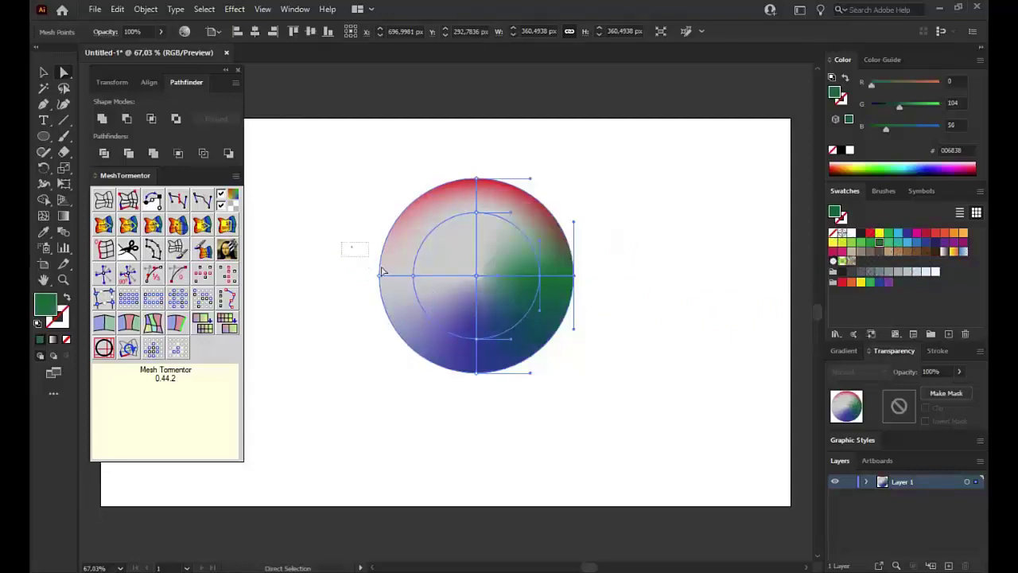
pyautogui.moveTo(382, 272); pyautogui.dragTo(386, 280)
pyautogui.click(944, 233)
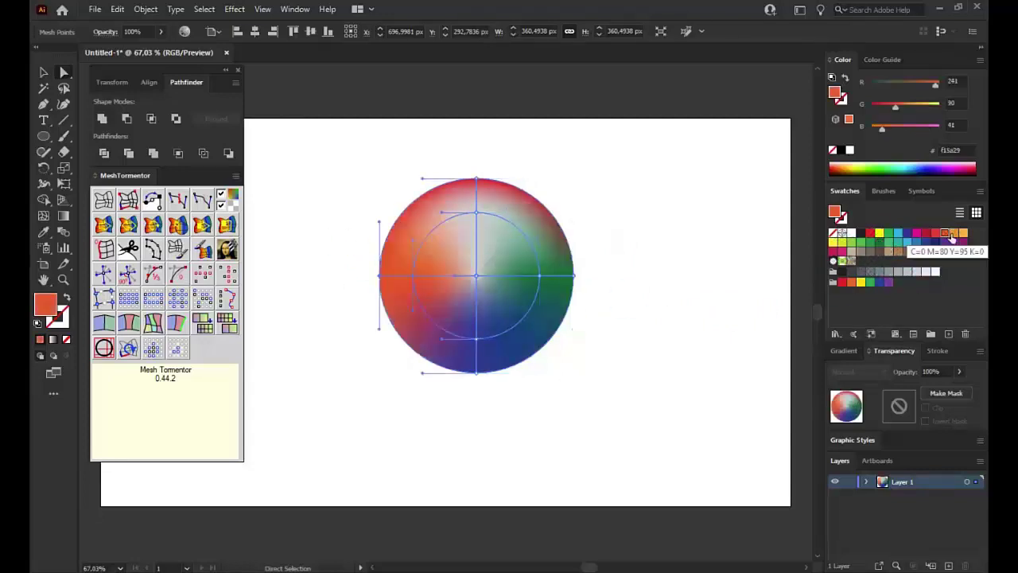
# Colour the upper inner mesh point blue-teal, the centre green, and central points yellow.
pyautogui.click(477, 213)
pyautogui.click(920, 247)
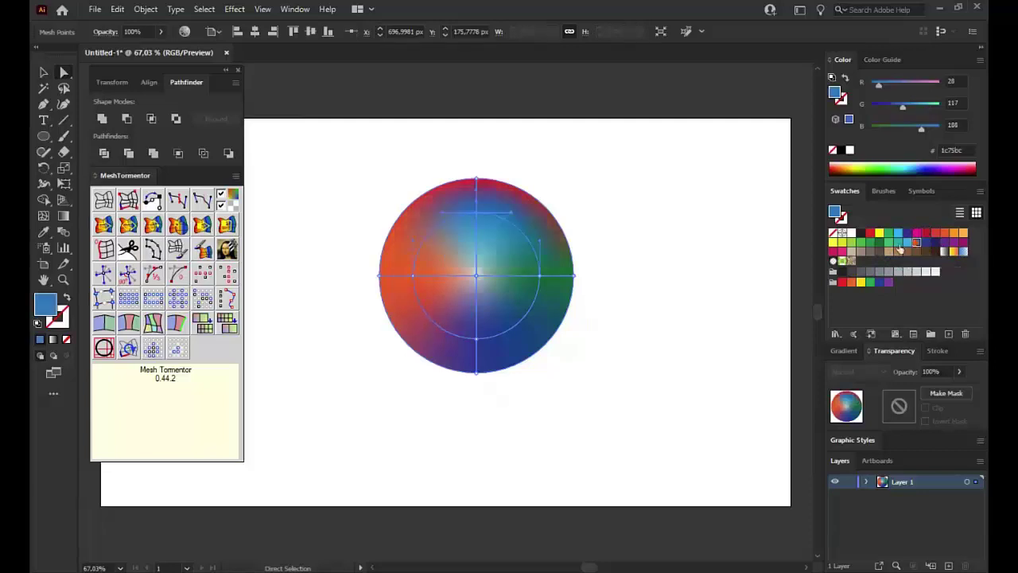
pyautogui.click(477, 275)
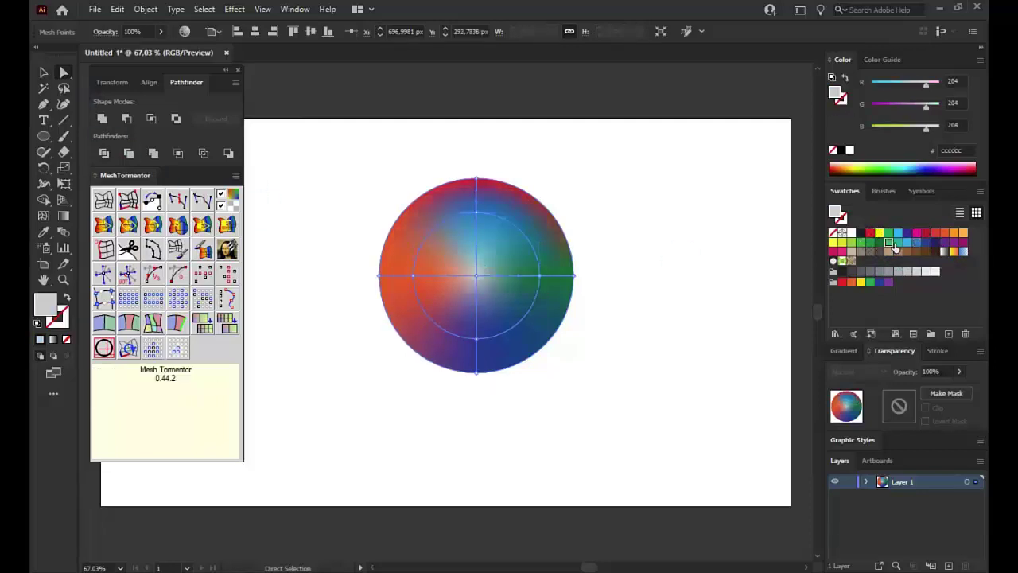
pyautogui.click(891, 242)
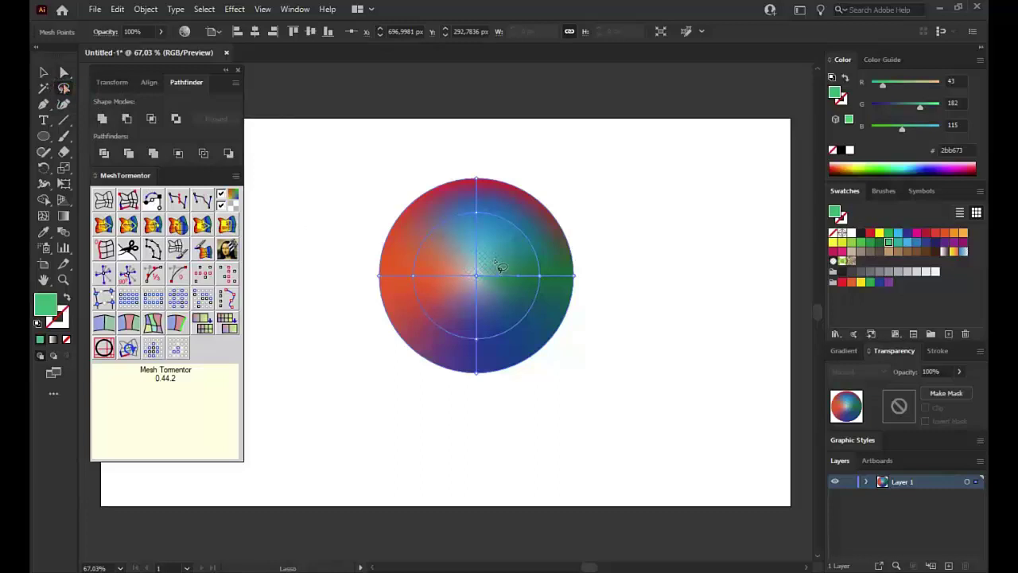
pyautogui.moveTo(490, 265); pyautogui.dragTo(487, 263)
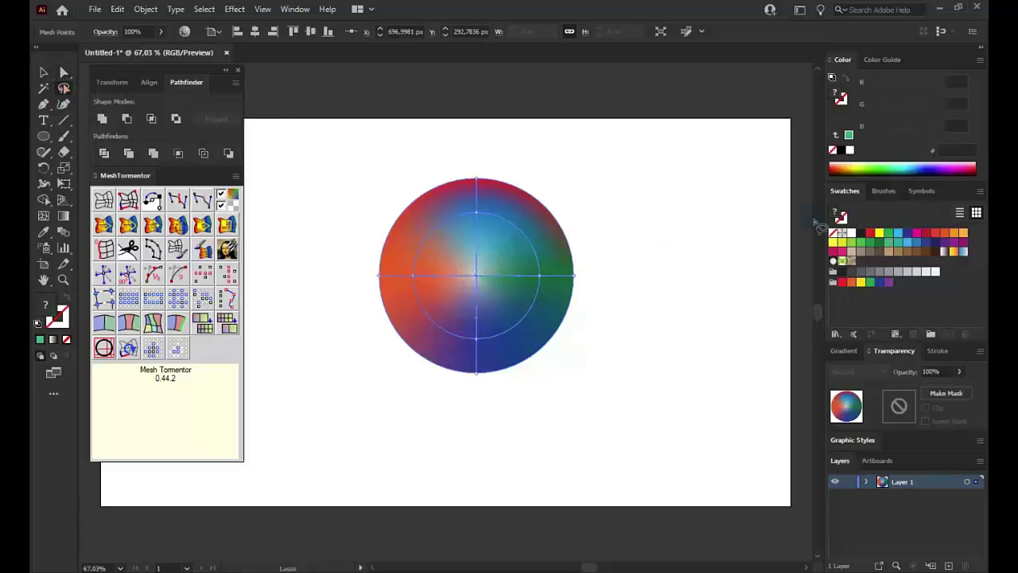
pyautogui.click(878, 234)
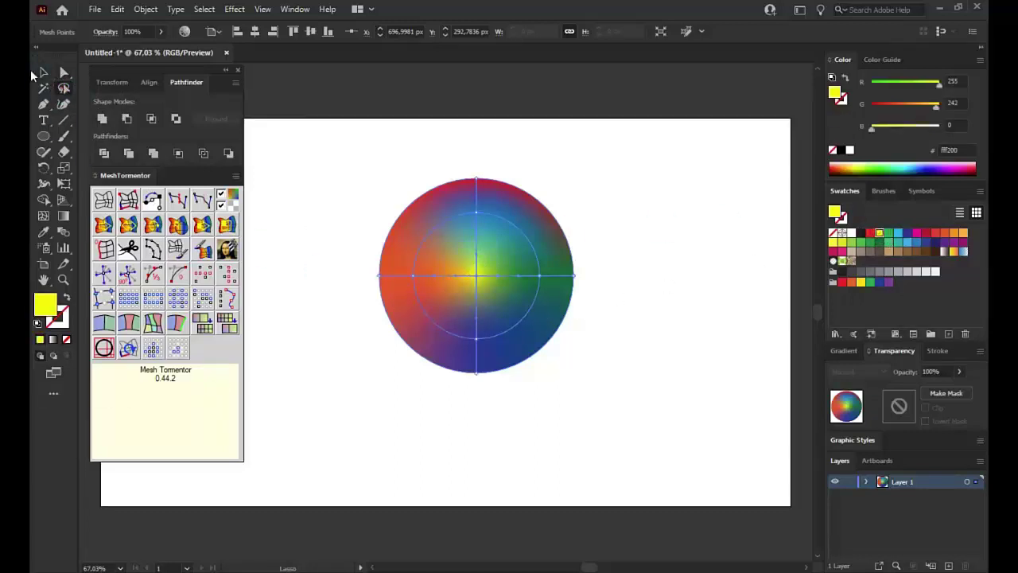
pyautogui.click(42, 74)
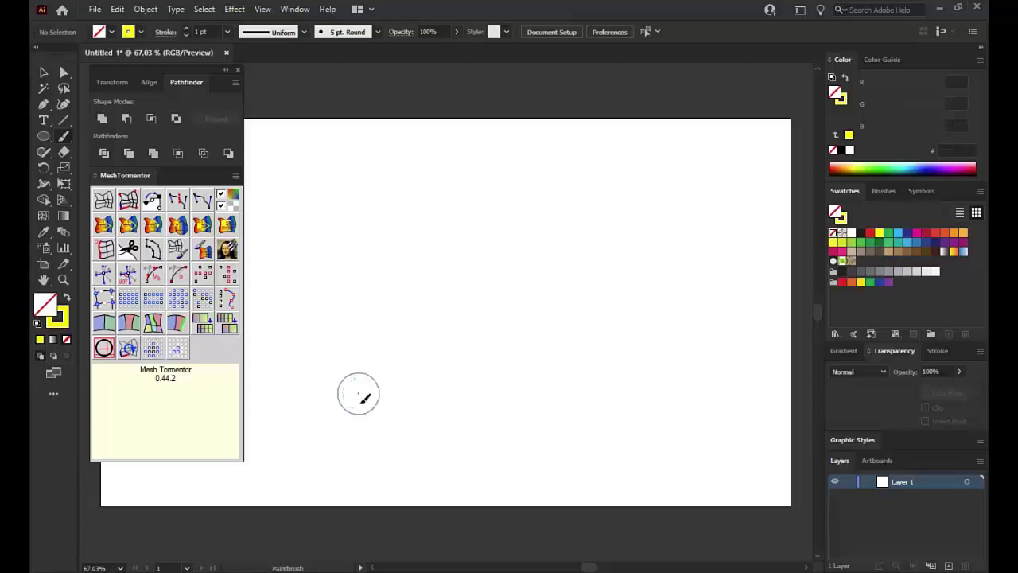
# Paint two trial yellow brush strokes on the artboard and undo both.
pyautogui.moveTo(358, 393)
pyautogui.mouseDown()
pyautogui.moveTo(429, 271)
pyautogui.moveTo(458, 457)
pyautogui.mouseUp()
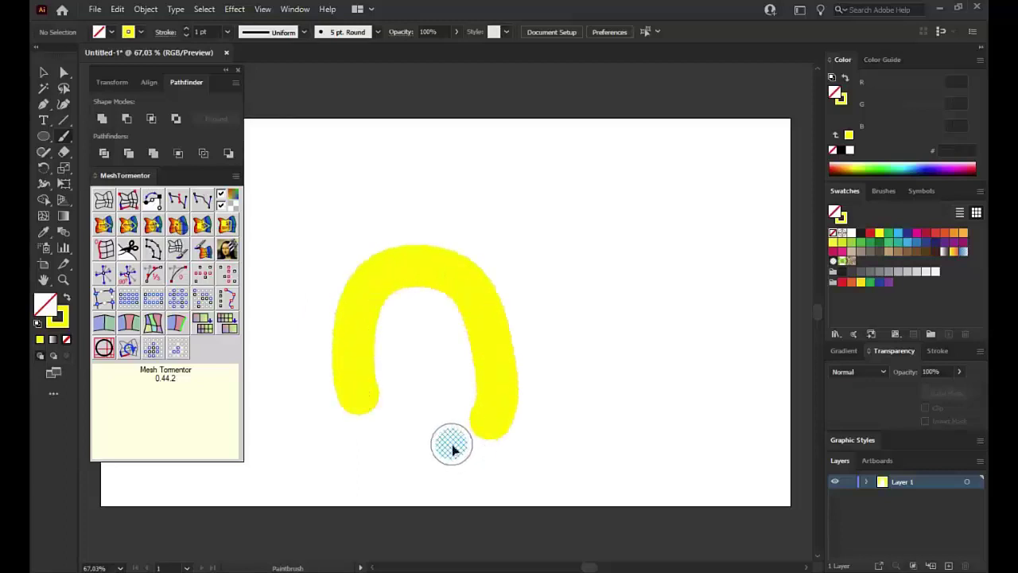
pyautogui.hotkey('ctrl', 'z')
pyautogui.moveTo(512, 164)
pyautogui.mouseDown()
pyautogui.moveTo(402, 189)
pyautogui.moveTo(504, 387)
pyautogui.moveTo(273, 243)
pyautogui.mouseUp()
pyautogui.hotkey('ctrl', 'z')
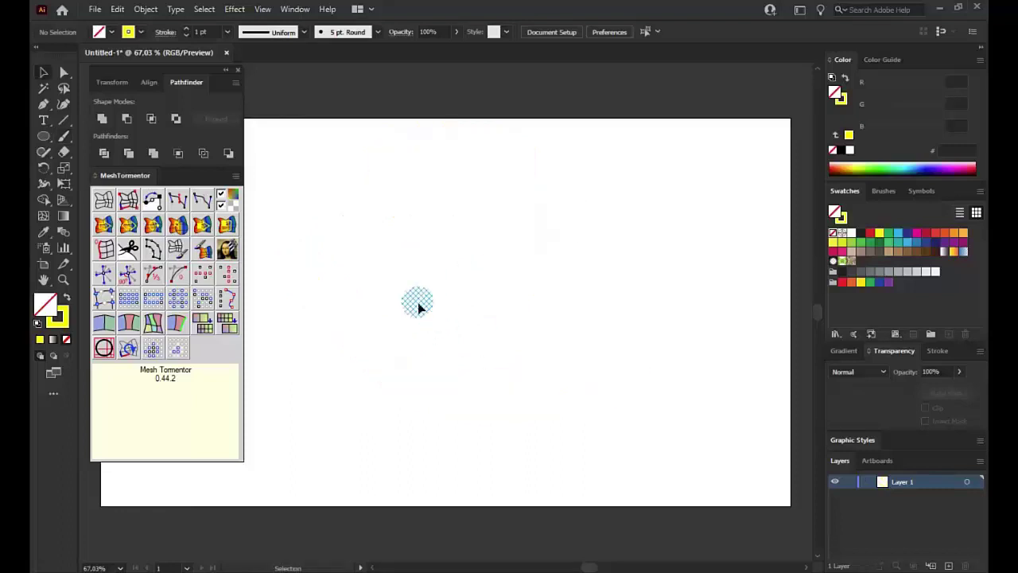
pyautogui.press('v')
# Type a letter S on the artboard and scale it up to about 203 pt.
pyautogui.press('t')
pyautogui.click(429, 277)
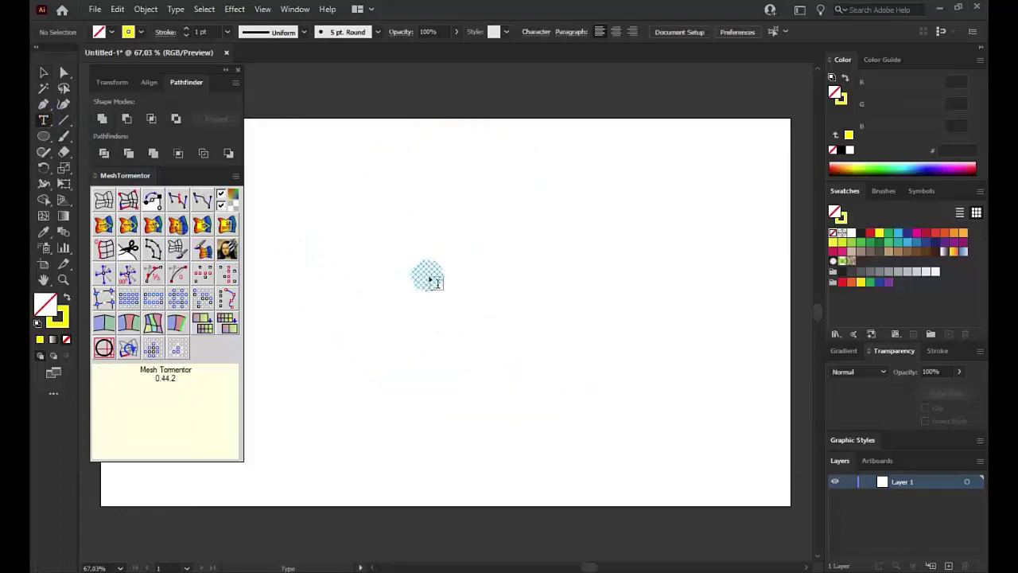
pyautogui.write('S')
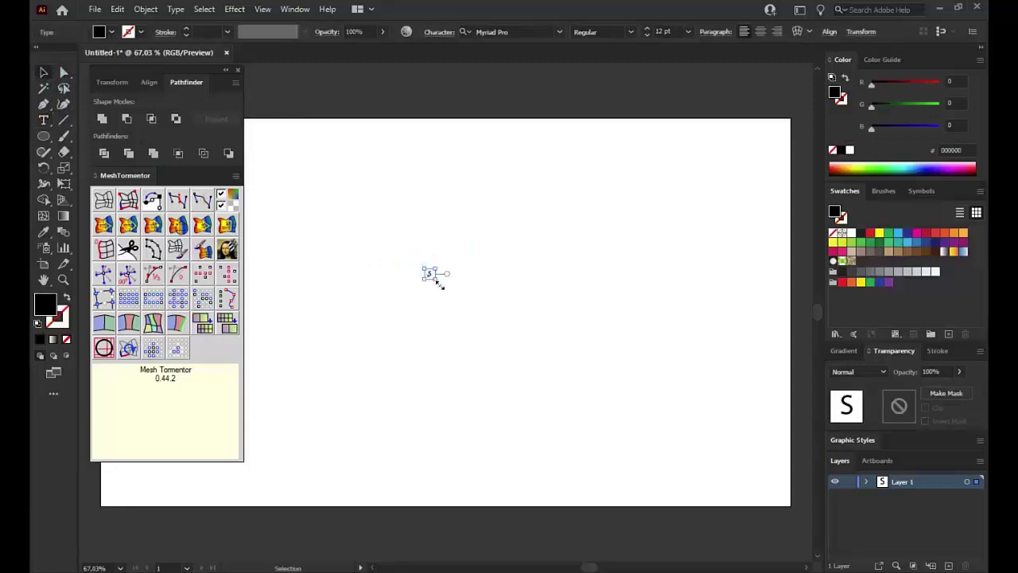
pyautogui.moveTo(438, 278); pyautogui.dragTo(602, 482)
# Set the S in Montserrat ExtraBold, enlarge it and move it left and down.
pyautogui.click(559, 32)
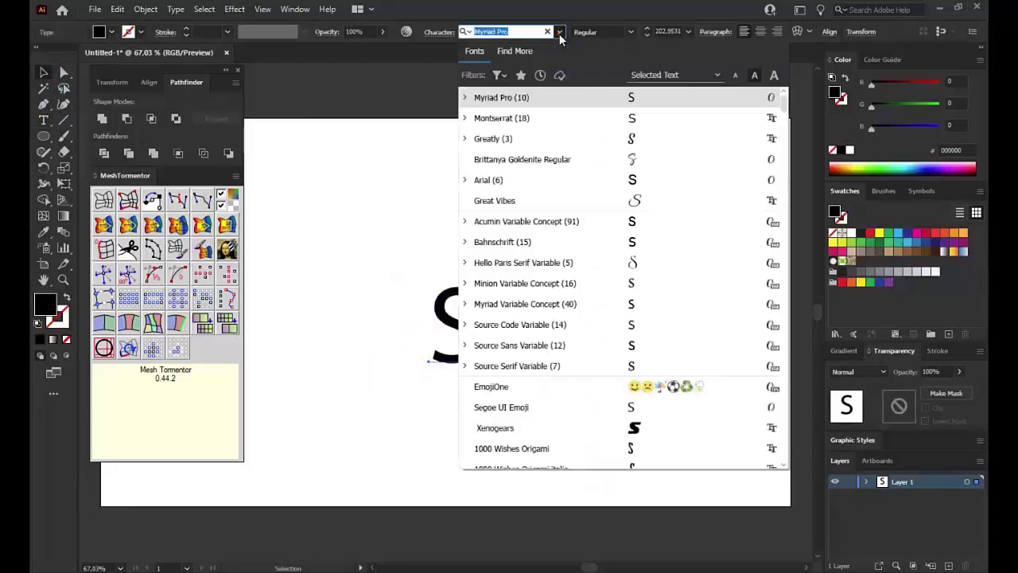
pyautogui.click(589, 117)
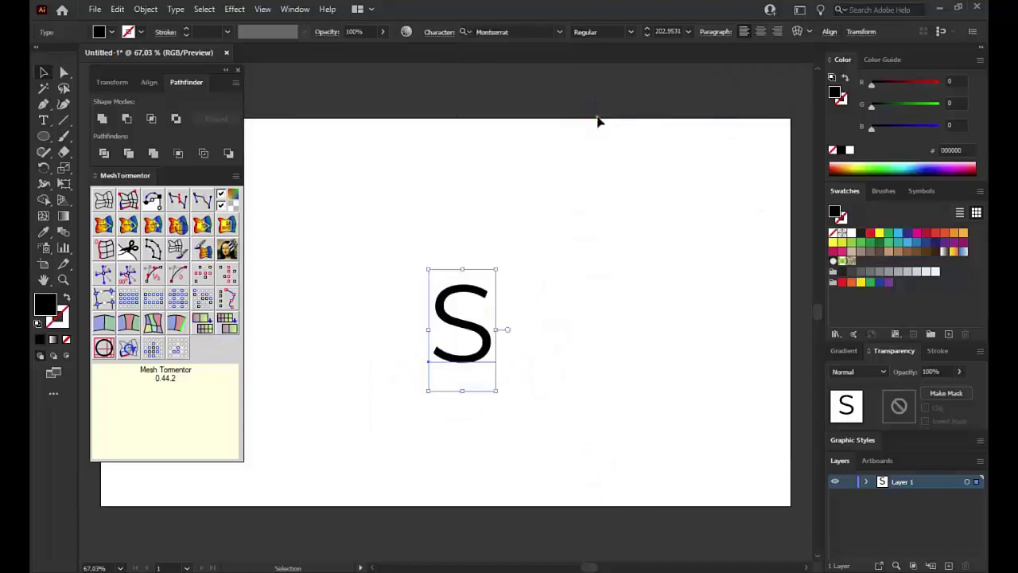
pyautogui.click(630, 32)
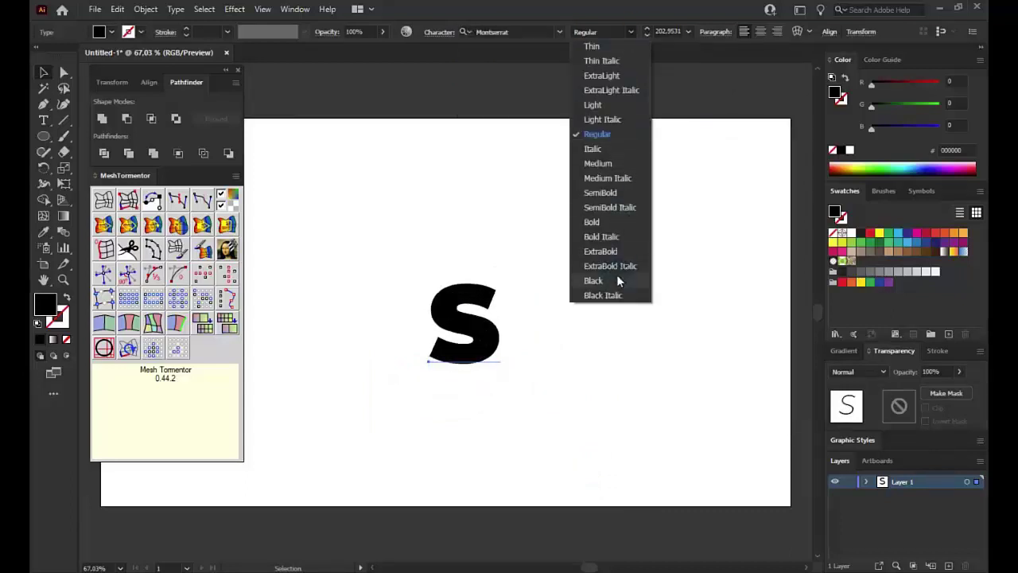
pyautogui.click(610, 253)
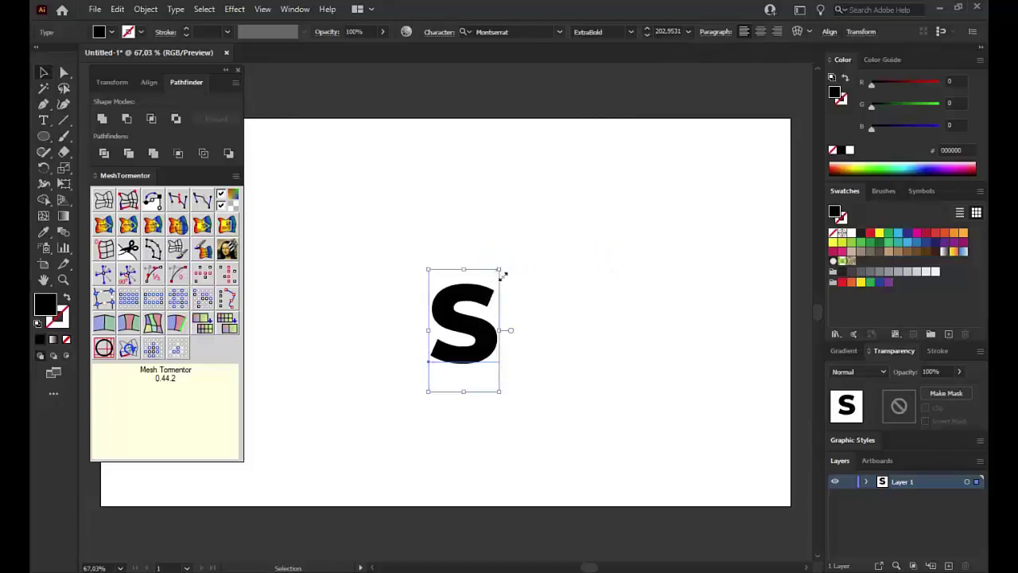
pyautogui.moveTo(501, 273)
pyautogui.mouseDown()
pyautogui.moveTo(654, 159)
pyautogui.moveTo(564, 148)
pyautogui.mouseUp()
pyautogui.moveTo(509, 253); pyautogui.dragTo(407, 280)
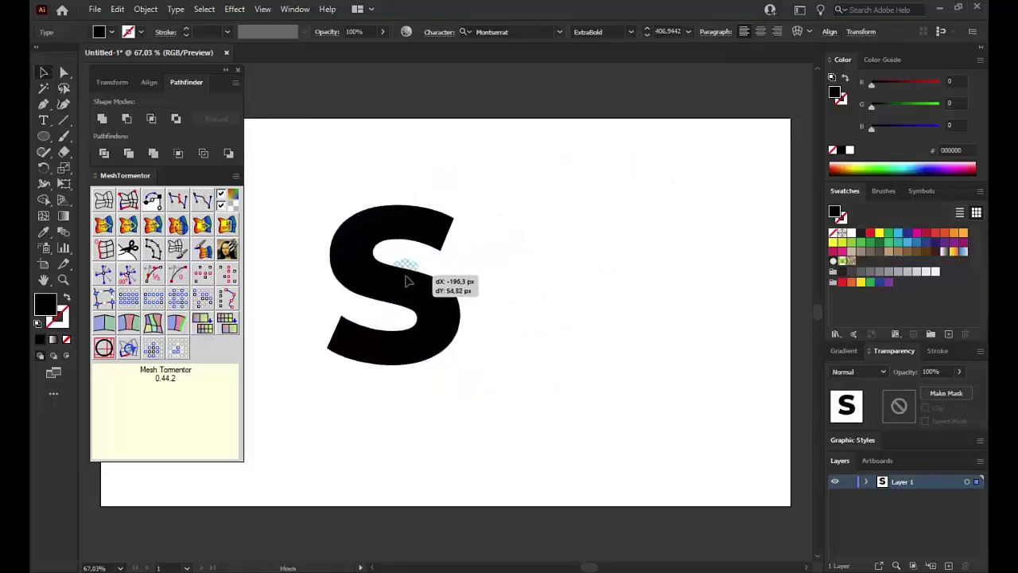
pyautogui.click(518, 255)
pyautogui.click(347, 234)
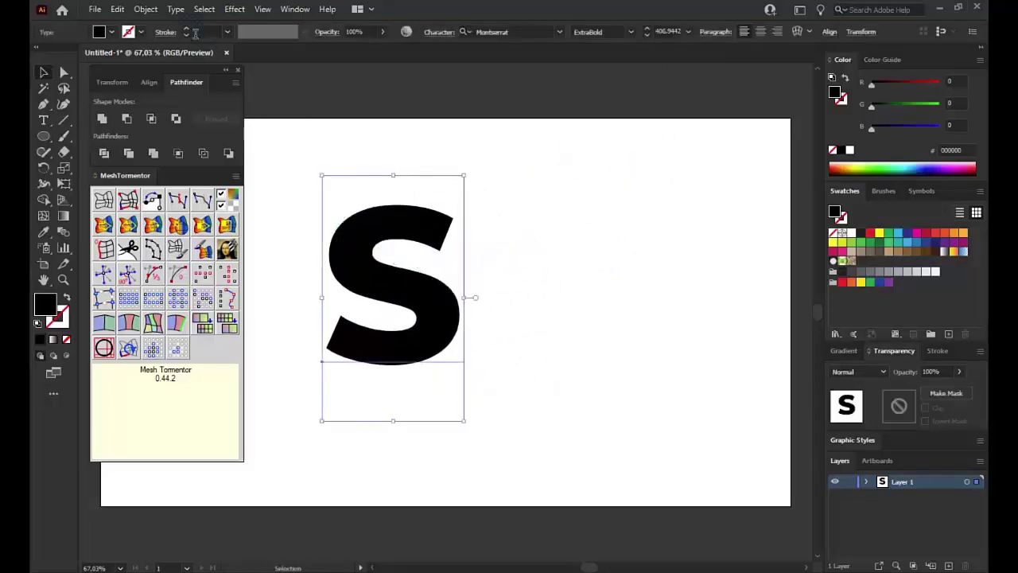
# Expand the S into plain shapes with Object > Expand.
pyautogui.click(146, 9)
pyautogui.click(211, 167)
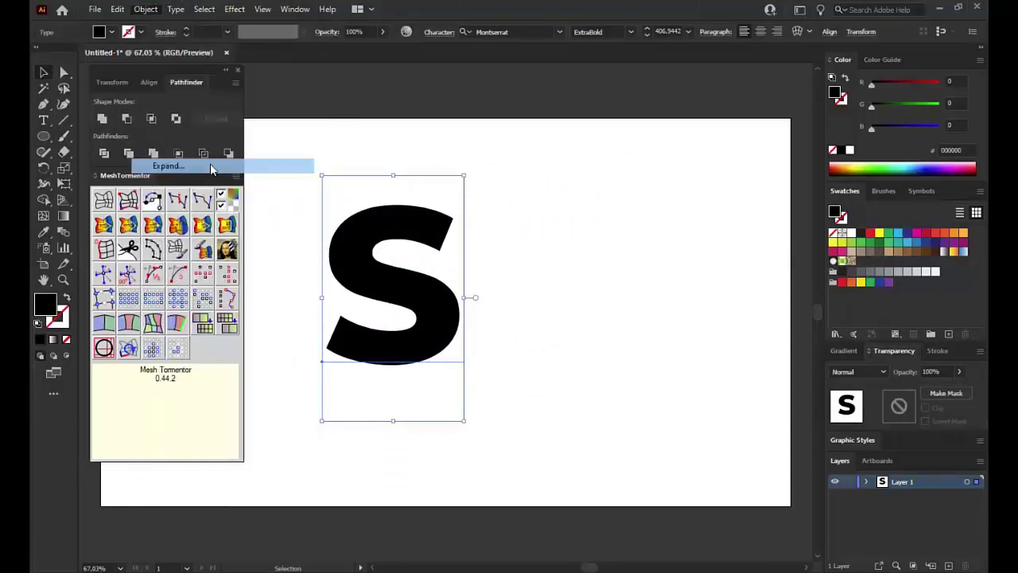
pyautogui.click(469, 368)
pyautogui.click(493, 304)
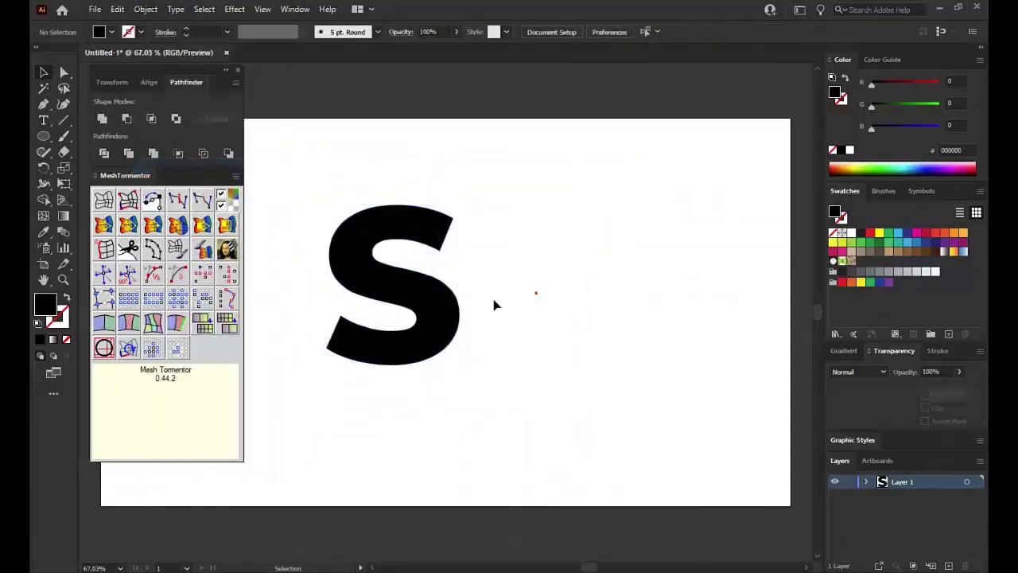
# Duplicate the S to the artboard's upper right and reselect the left S.
pyautogui.moveTo(438, 306); pyautogui.dragTo(458, 310)
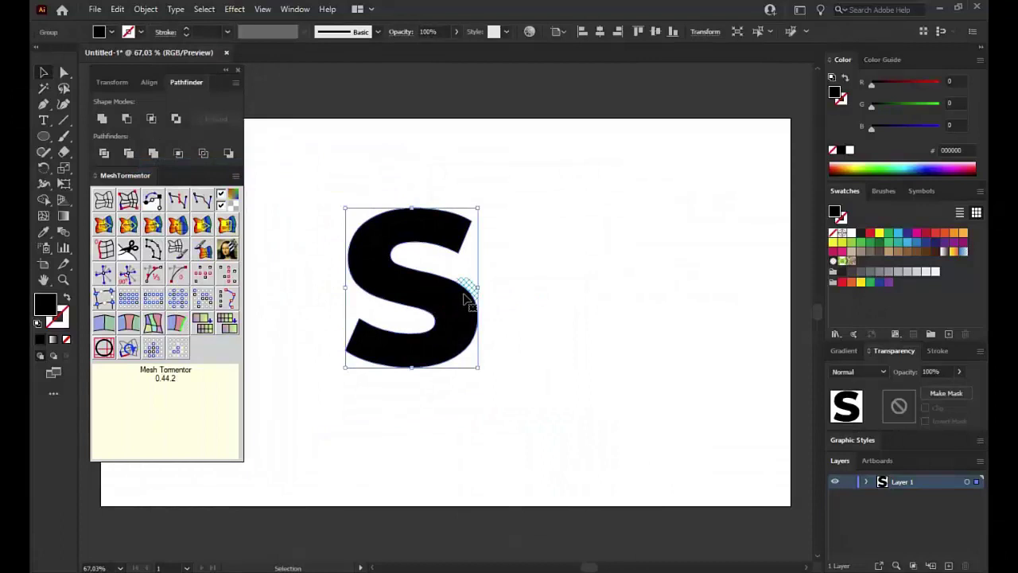
pyautogui.click(516, 266)
pyautogui.click(390, 280)
pyautogui.moveTo(387, 280); pyautogui.dragTo(679, 206)
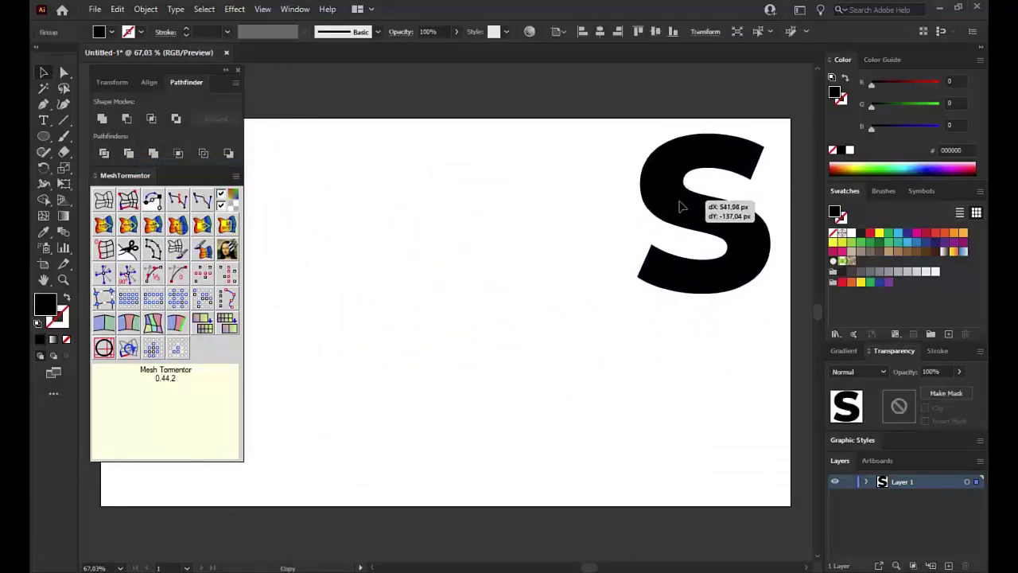
pyautogui.click(560, 215)
pyautogui.click(393, 242)
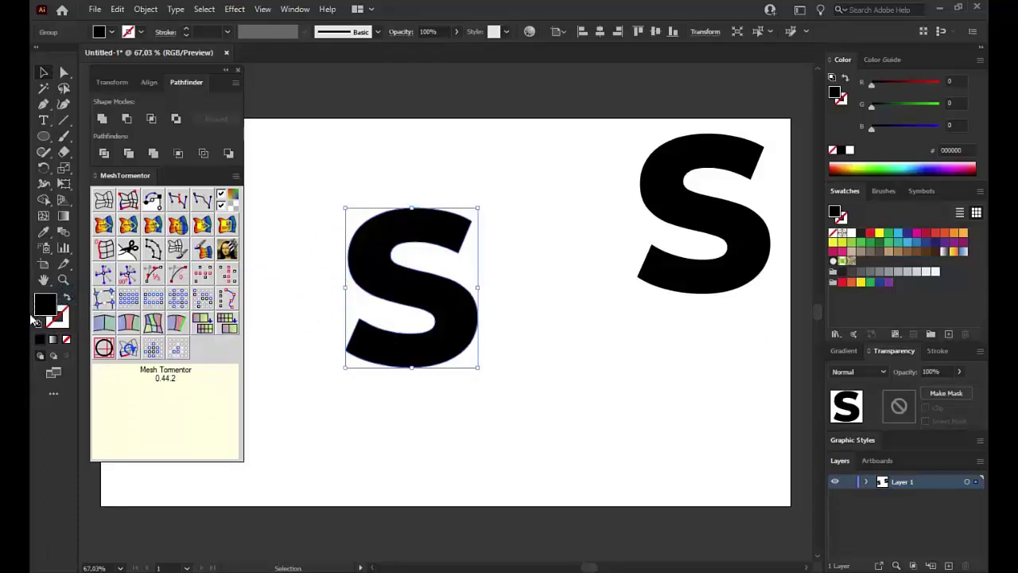
# Swap the left S to an outline and draw a Pen curve through its spine.
pyautogui.click(68, 299)
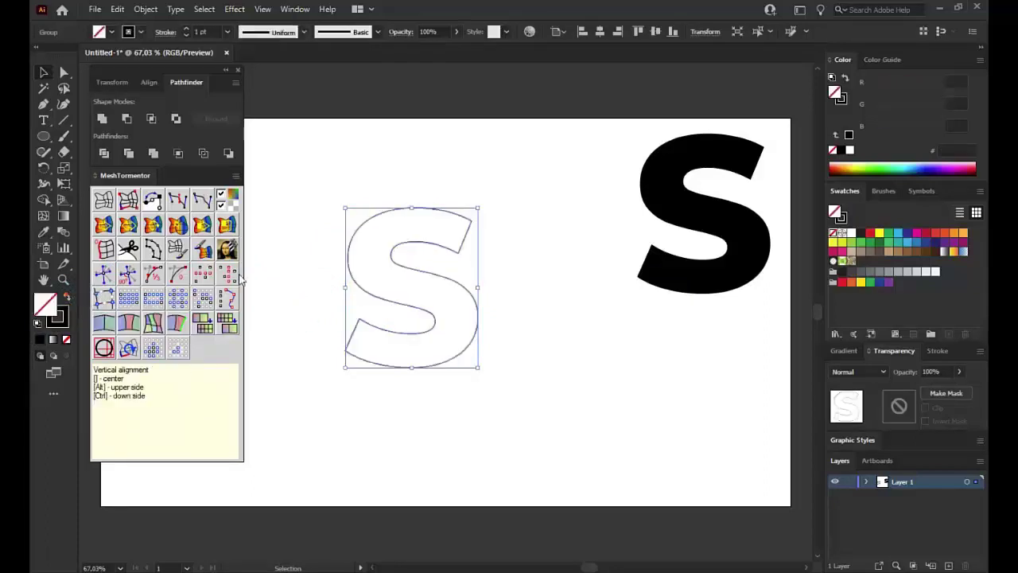
pyautogui.click(291, 250)
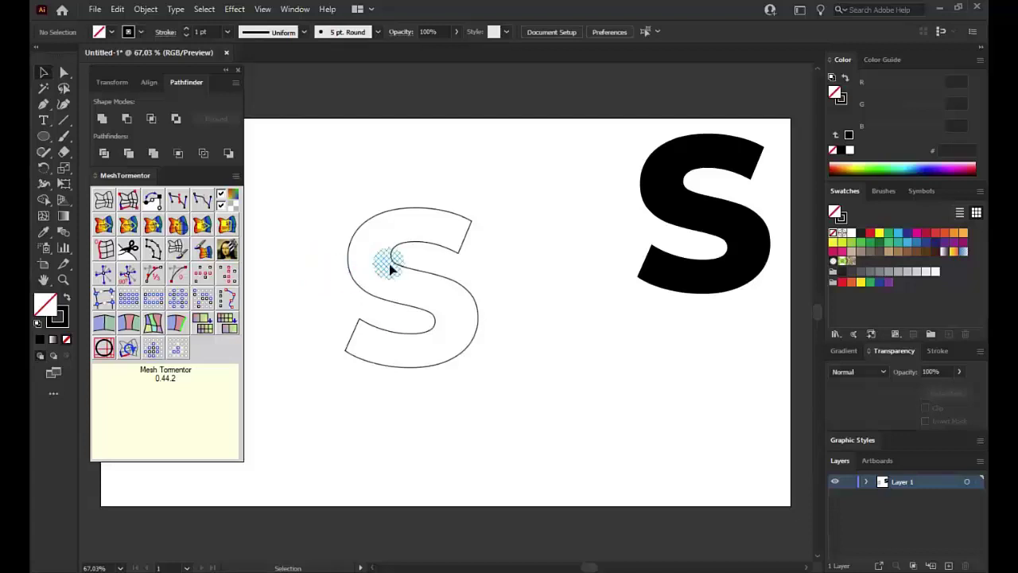
pyautogui.click(44, 105)
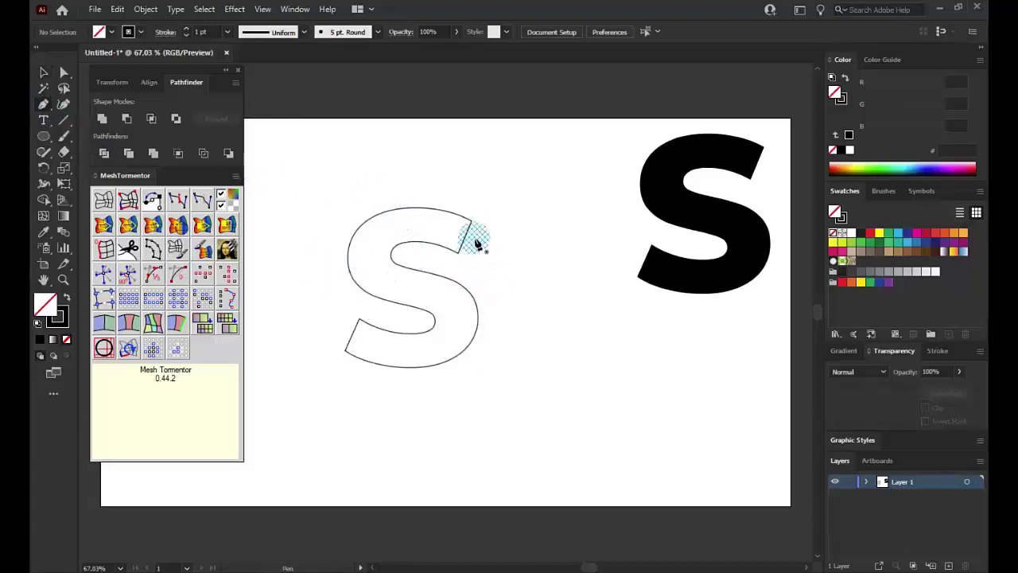
pyautogui.moveTo(474, 239)
pyautogui.mouseDown()
pyautogui.moveTo(378, 254)
pyautogui.moveTo(361, 286)
pyautogui.moveTo(474, 318)
pyautogui.mouseUp()
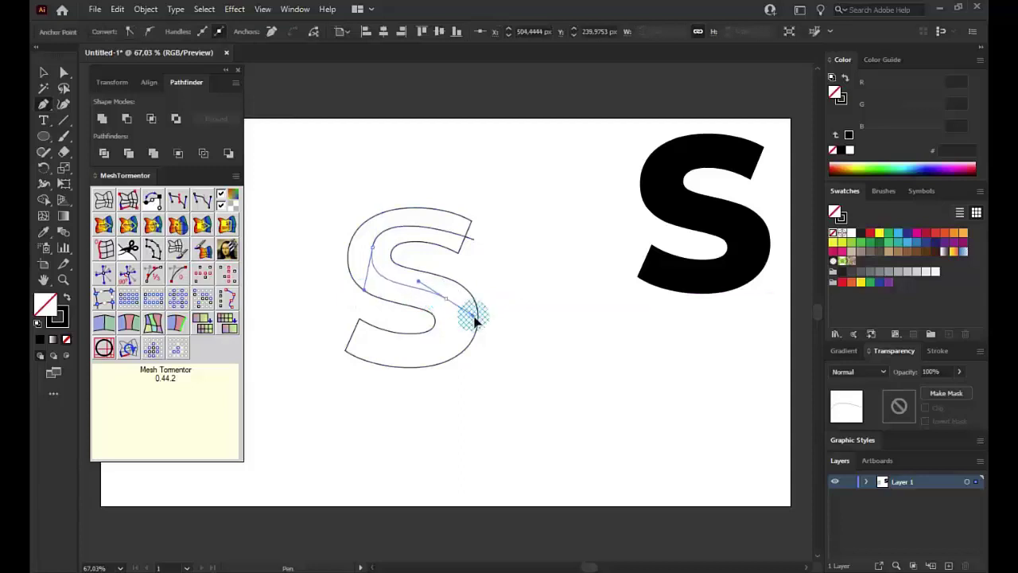
pyautogui.moveTo(417, 352)
pyautogui.mouseDown()
pyautogui.moveTo(377, 358)
pyautogui.moveTo(313, 312)
pyautogui.mouseUp()
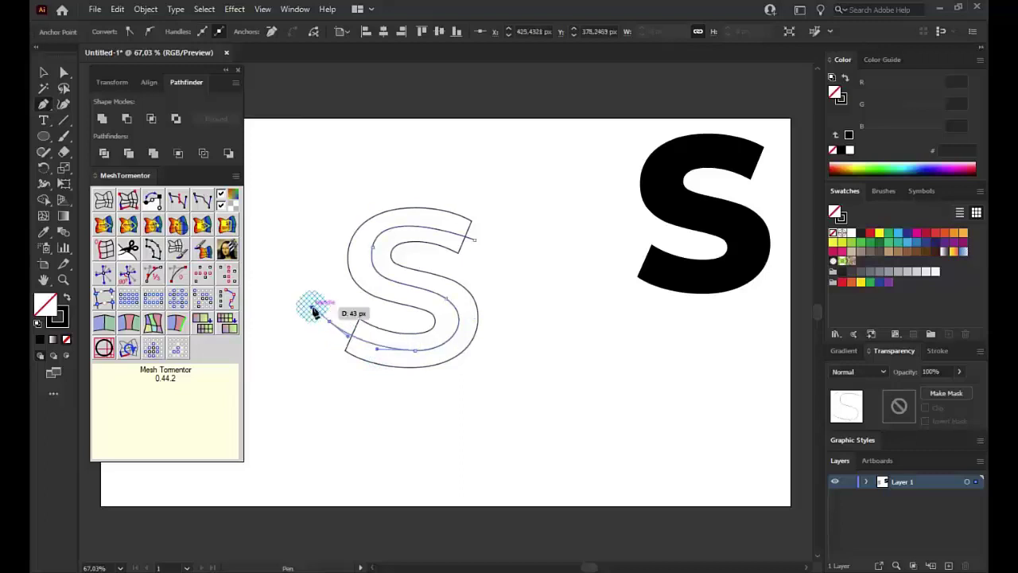
pyautogui.press('v')
pyautogui.click(370, 381)
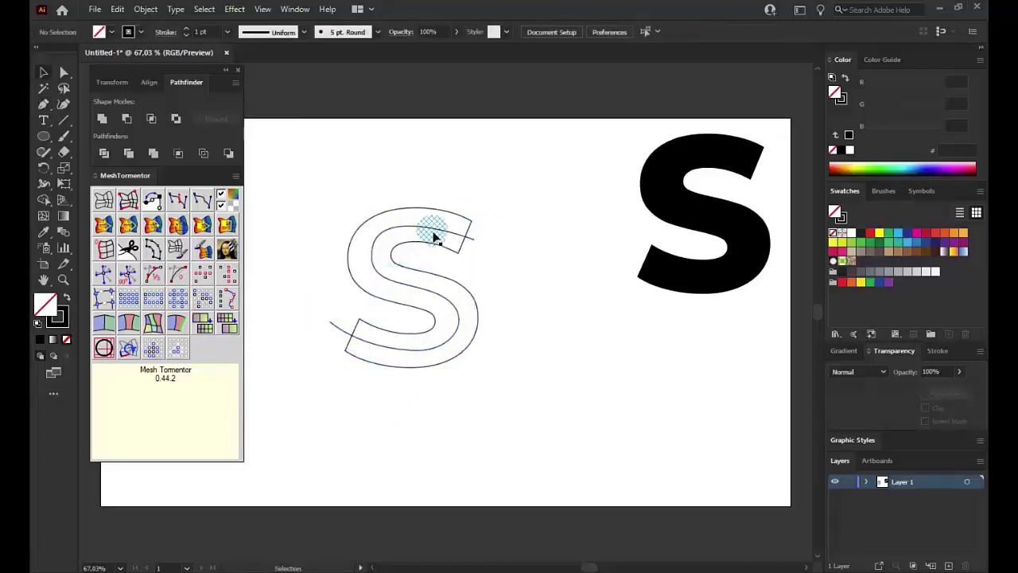
pyautogui.moveTo(434, 238); pyautogui.dragTo(484, 234)
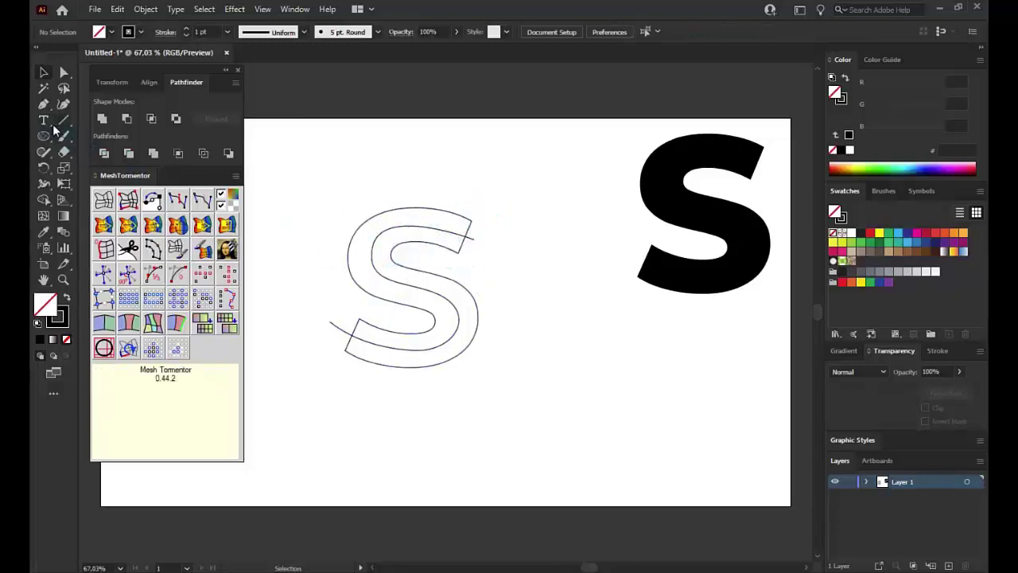
# Draw cut lines across the S's two bends and both ends, then select everything.
pyautogui.click(43, 106)
pyautogui.moveTo(400, 253); pyautogui.dragTo(315, 253)
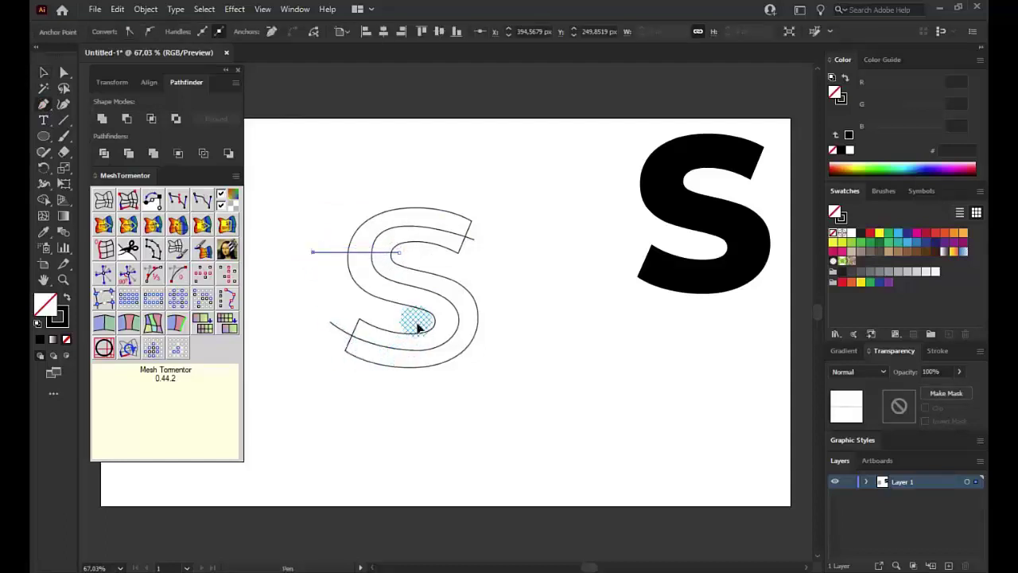
pyautogui.moveTo(416, 323); pyautogui.dragTo(500, 334)
pyautogui.keyDown('ctrl'); pyautogui.click(493, 371); pyautogui.keyUp('ctrl')
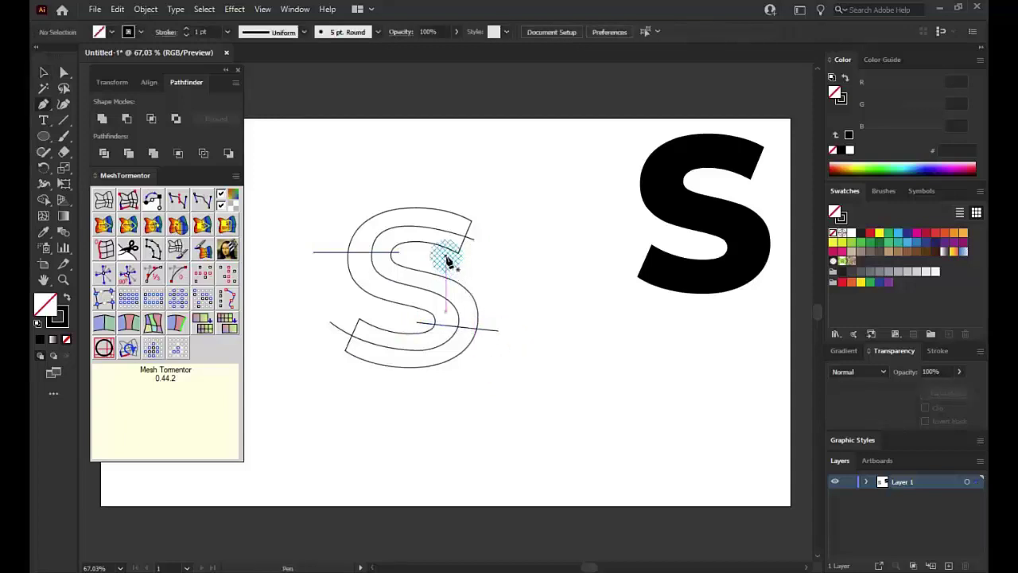
pyautogui.moveTo(446, 255); pyautogui.dragTo(467, 193)
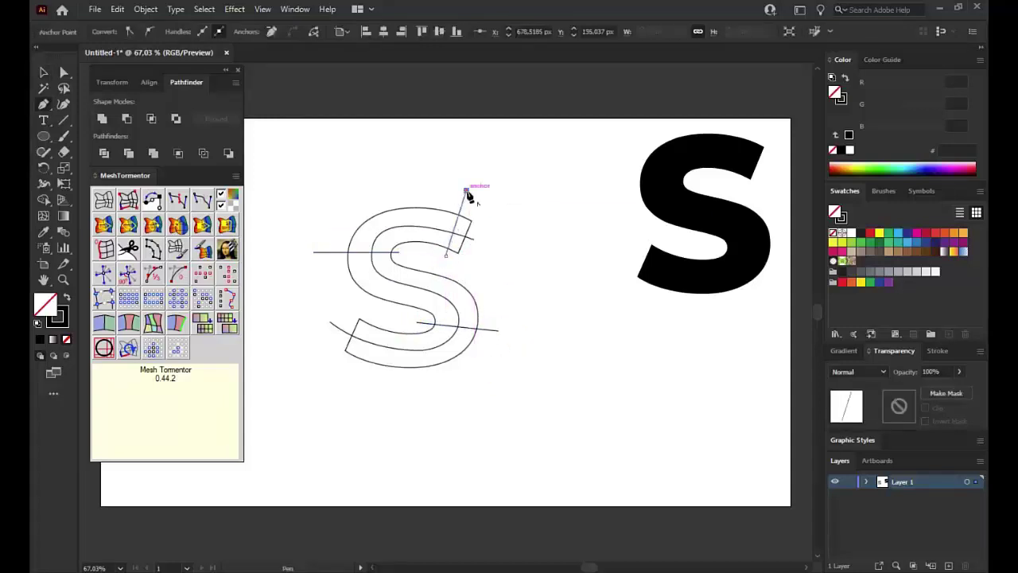
pyautogui.keyDown('ctrl'); pyautogui.click(502, 254); pyautogui.keyUp('ctrl')
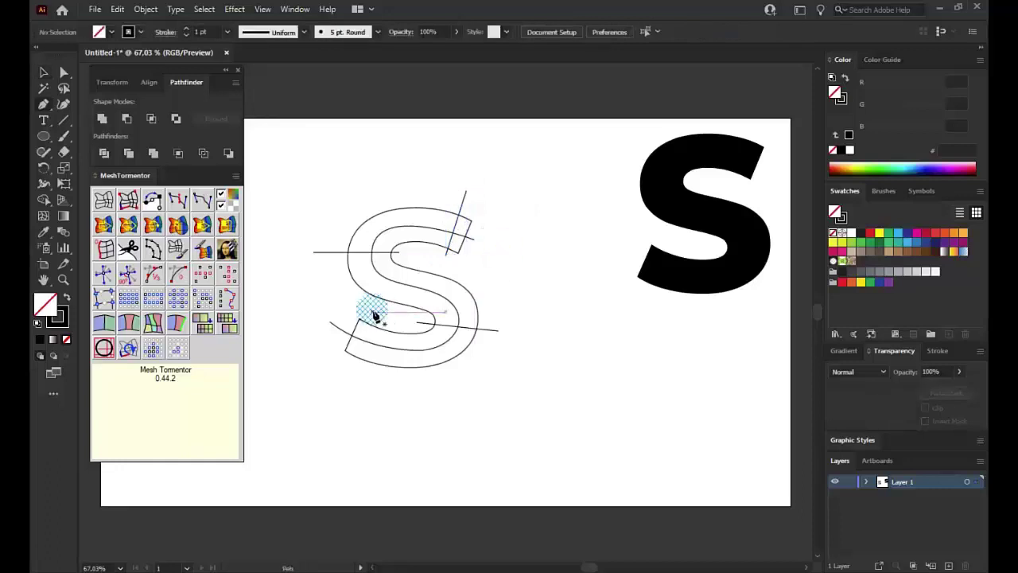
pyautogui.moveTo(372, 312); pyautogui.dragTo(357, 371)
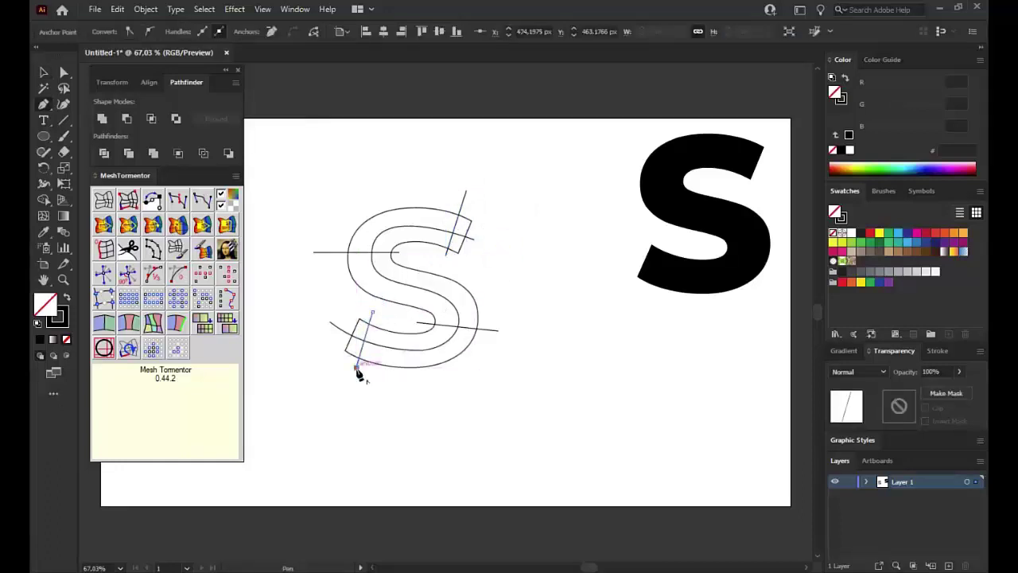
pyautogui.keyDown('ctrl'); pyautogui.click(459, 400); pyautogui.keyUp('ctrl')
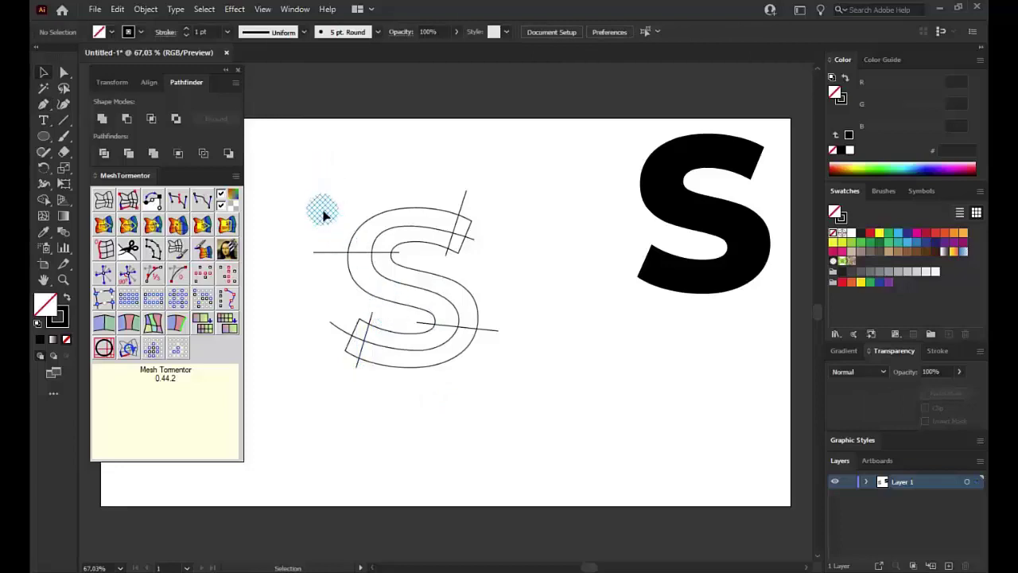
pyautogui.moveTo(307, 167); pyautogui.dragTo(509, 413)
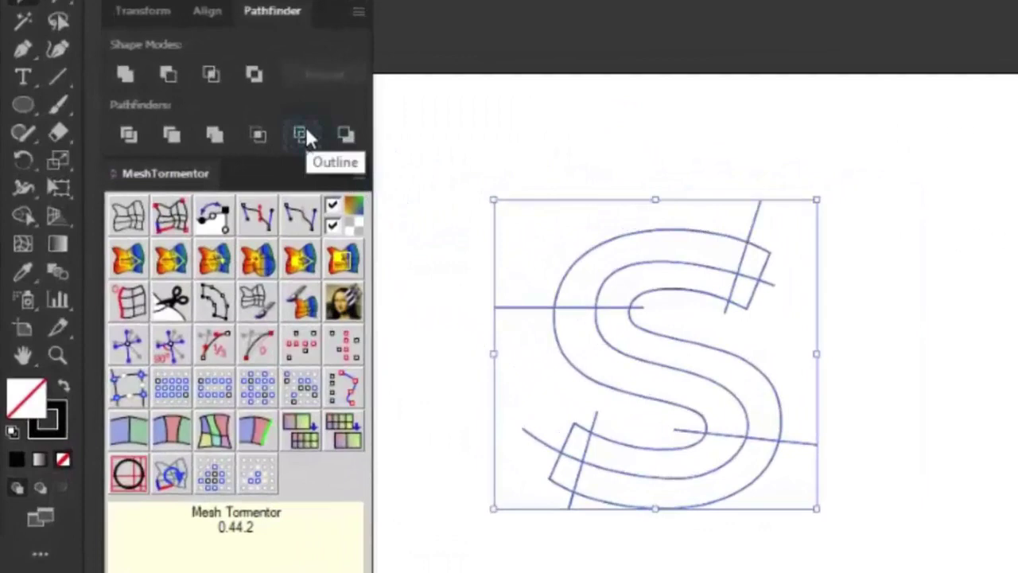
# Outline the S and its cut lines, Sew them into a grey Mesh Tormentor mesh, and shift it left.
pyautogui.click(302, 134)
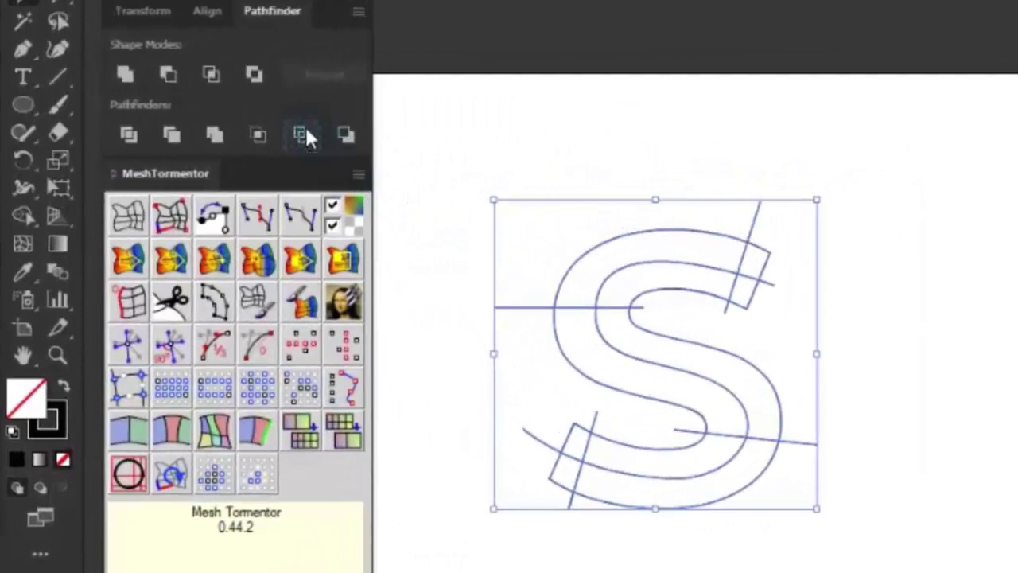
pyautogui.click(223, 435)
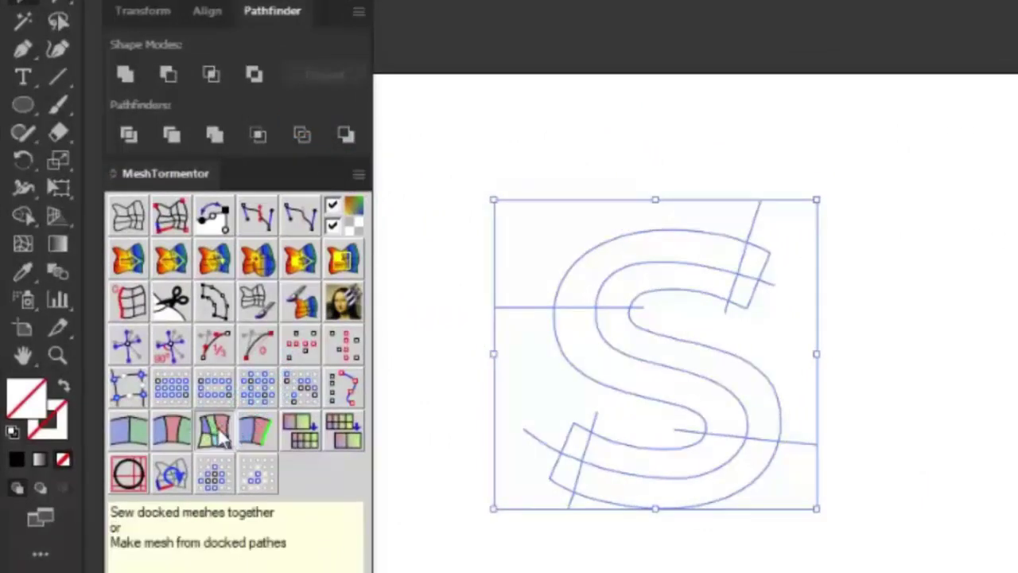
pyautogui.click(889, 356)
pyautogui.click(632, 369)
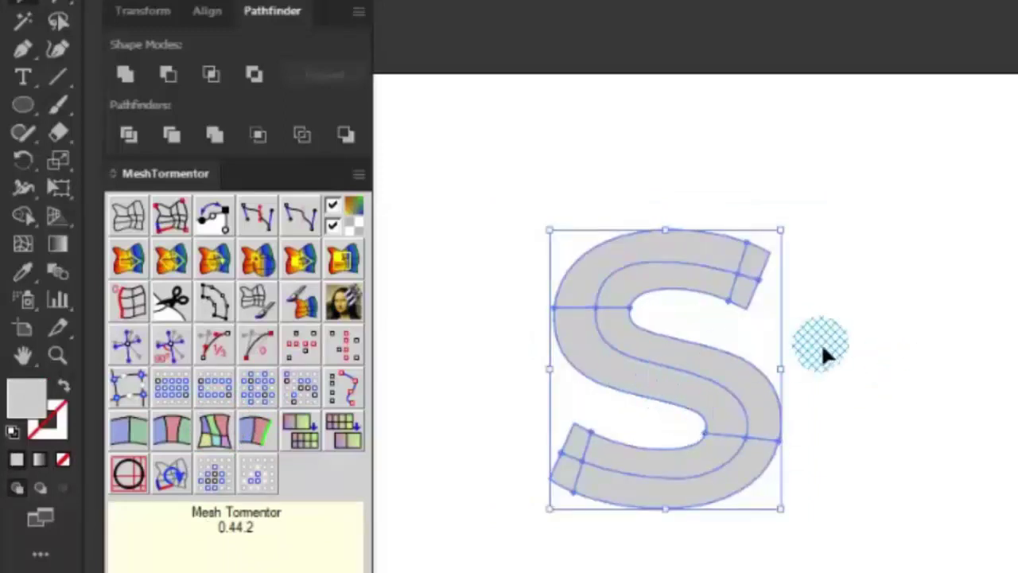
pyautogui.click(826, 339)
pyautogui.click(648, 389)
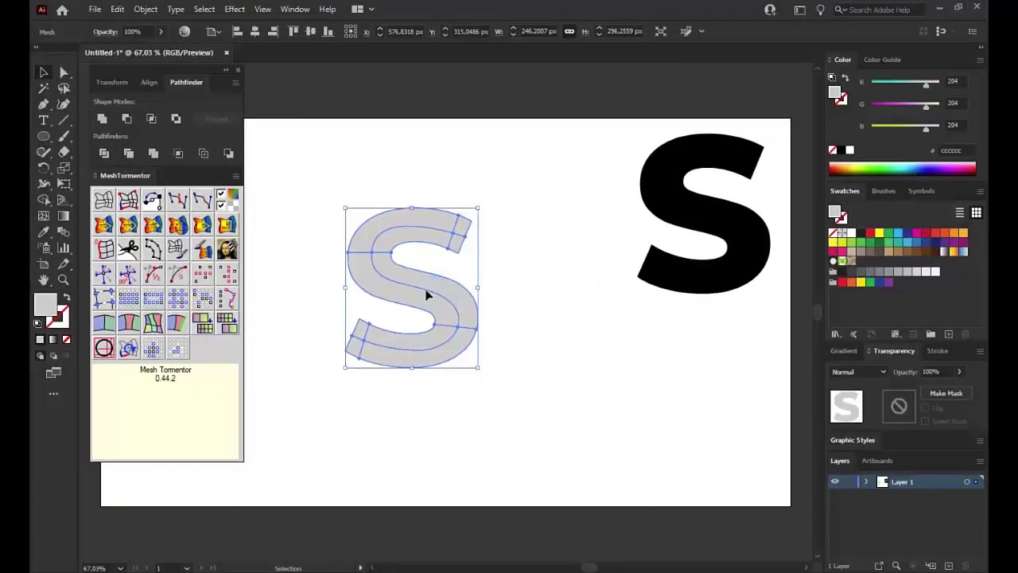
pyautogui.click(487, 297)
pyautogui.hotkey('ctrl', 'z')
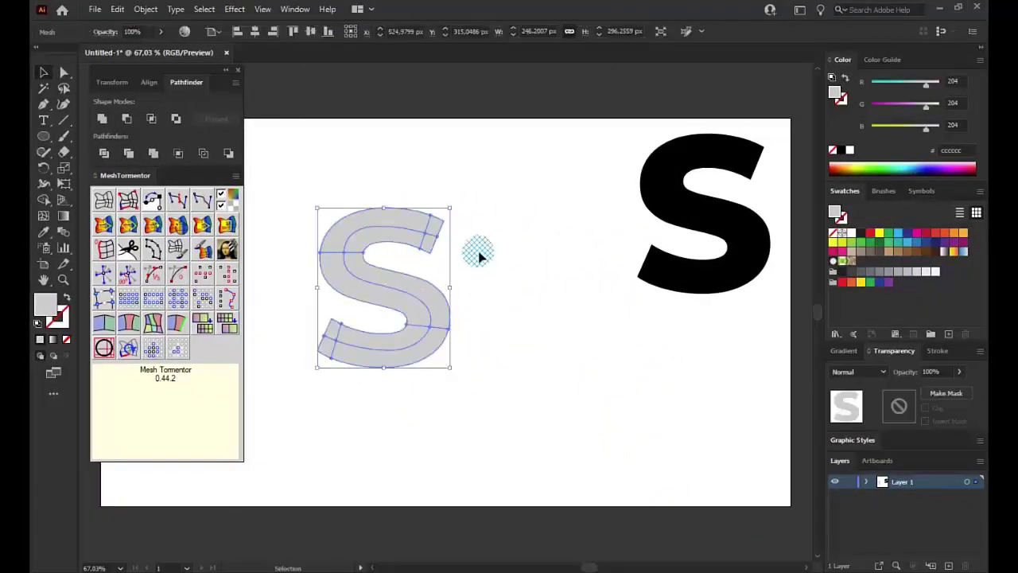
# Place the black S beside the grey S and give it a 7-row, 9-column gradient mesh.
pyautogui.click(636, 207)
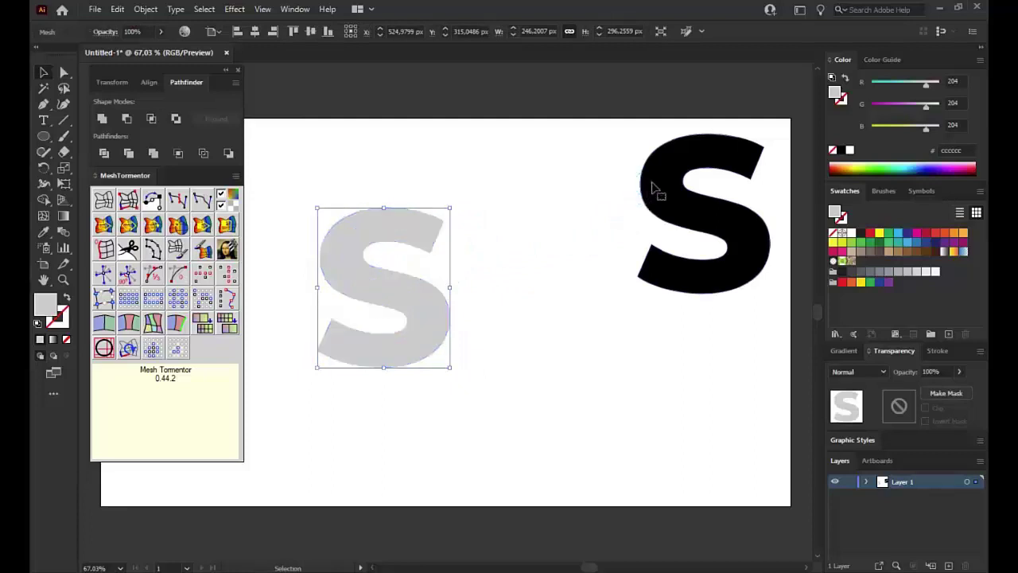
pyautogui.moveTo(664, 190); pyautogui.dragTo(531, 264)
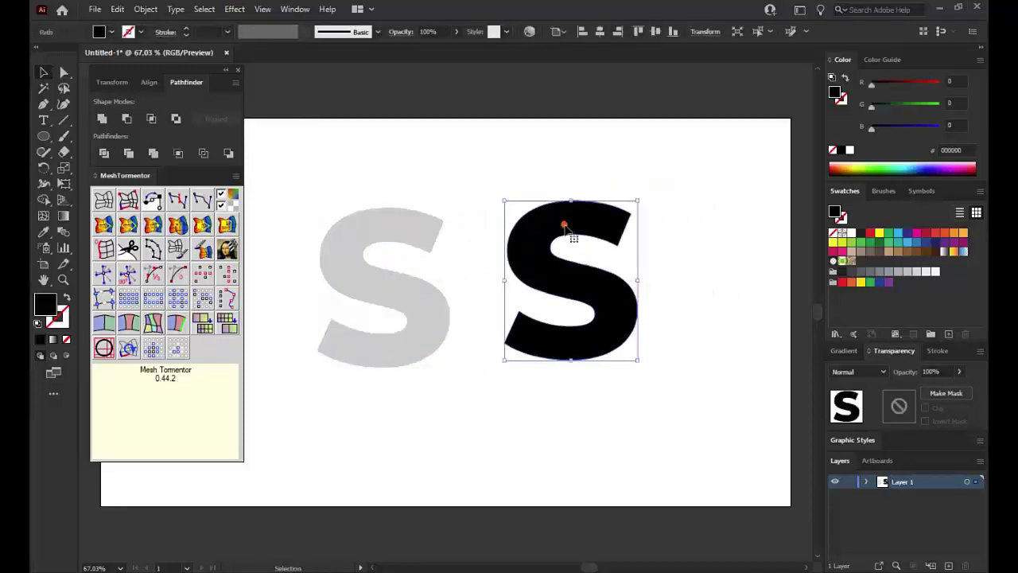
pyautogui.click(145, 9)
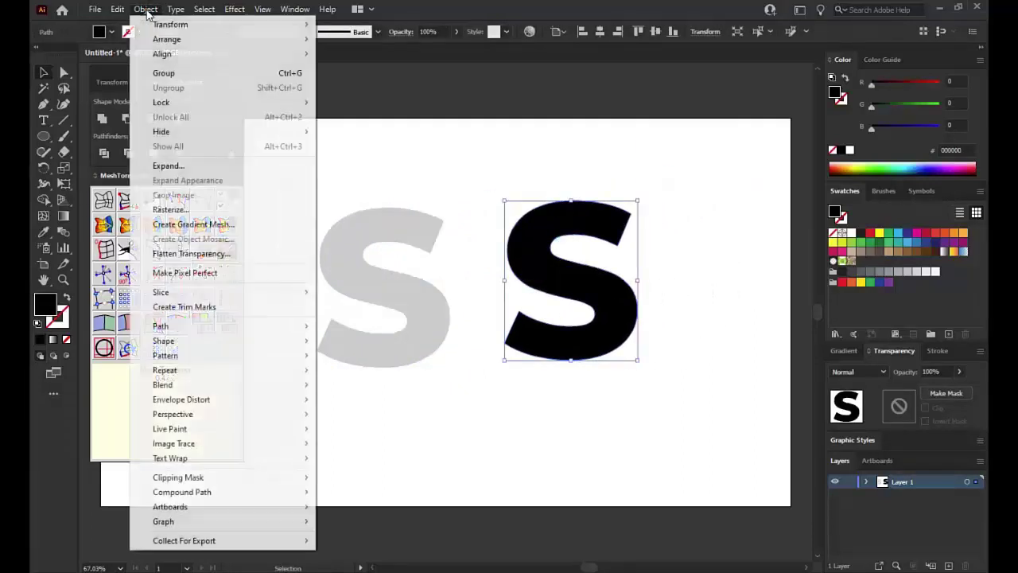
pyautogui.click(194, 224)
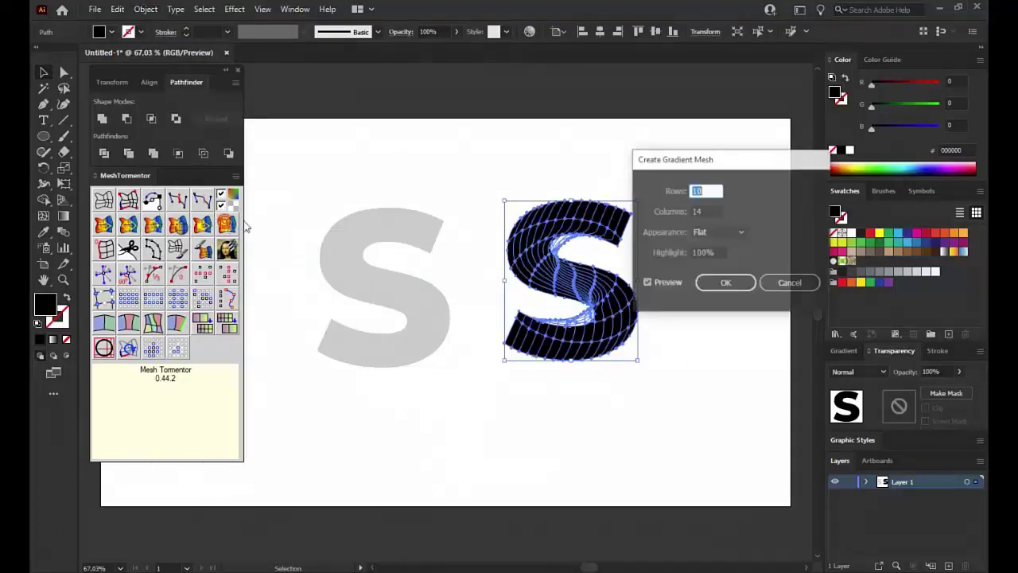
pyautogui.write('7')
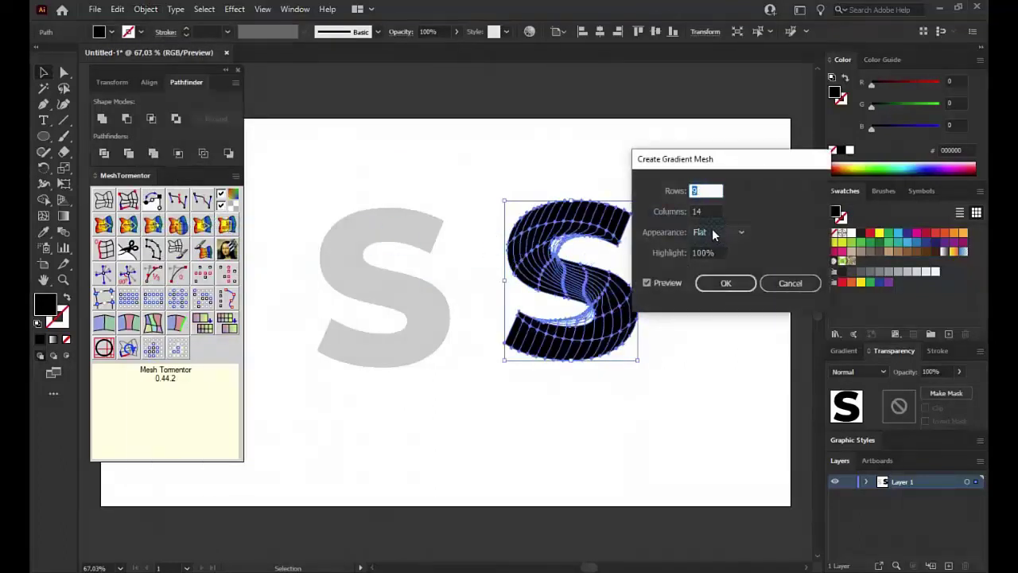
pyautogui.click(690, 214)
pyautogui.write('9')
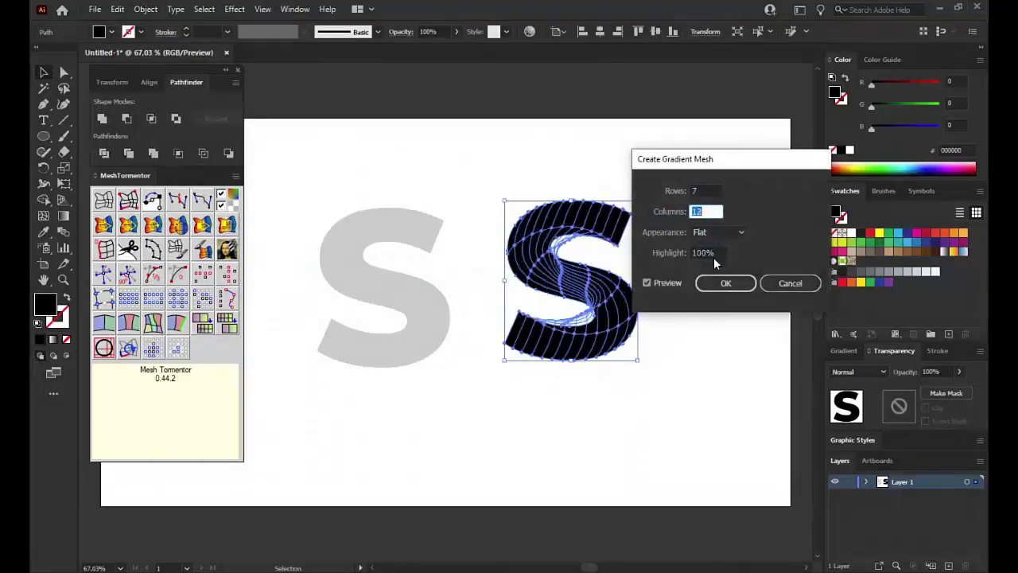
pyautogui.moveTo(703, 161); pyautogui.dragTo(776, 151)
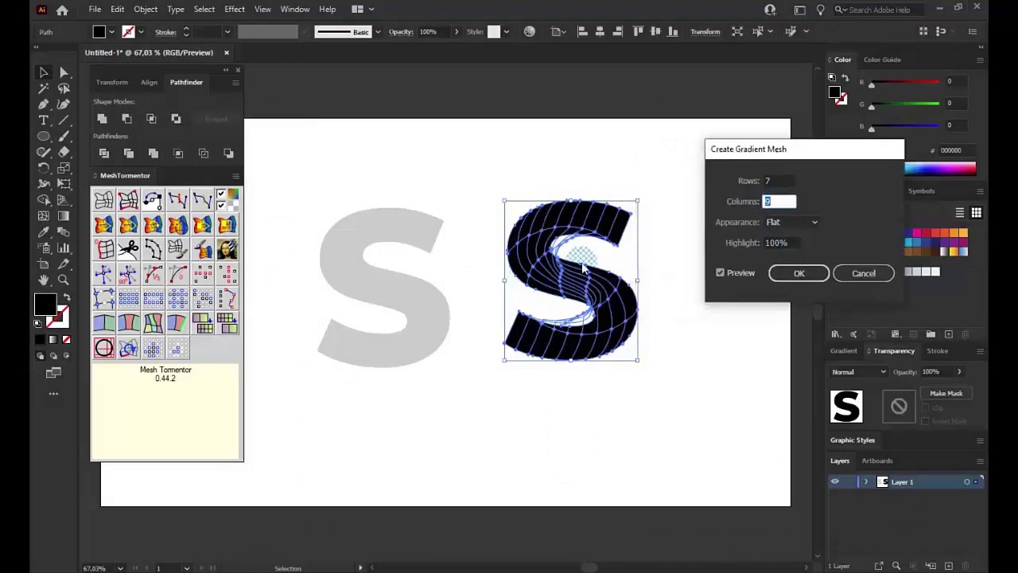
pyautogui.click(799, 273)
pyautogui.click(685, 229)
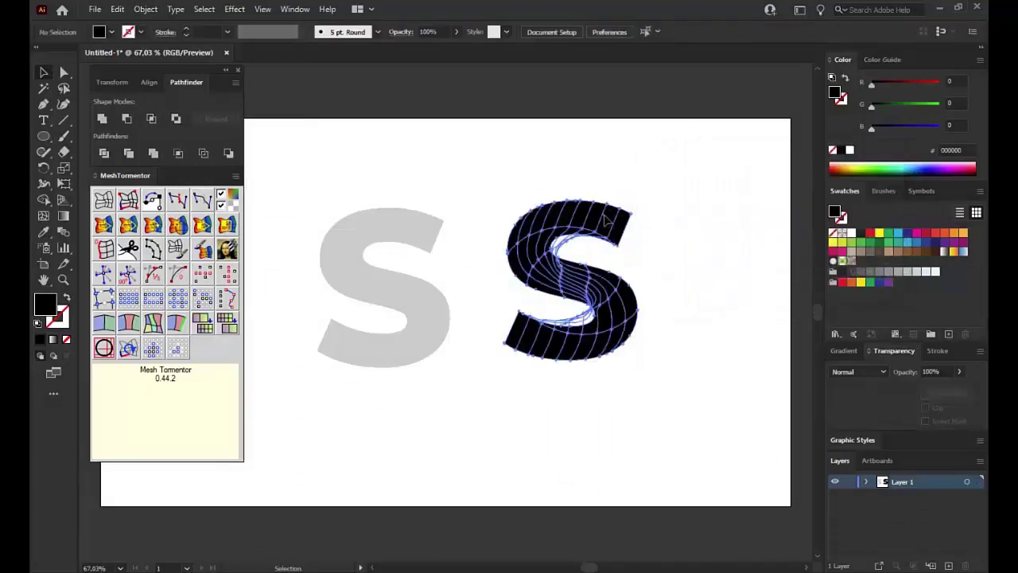
pyautogui.click(602, 213)
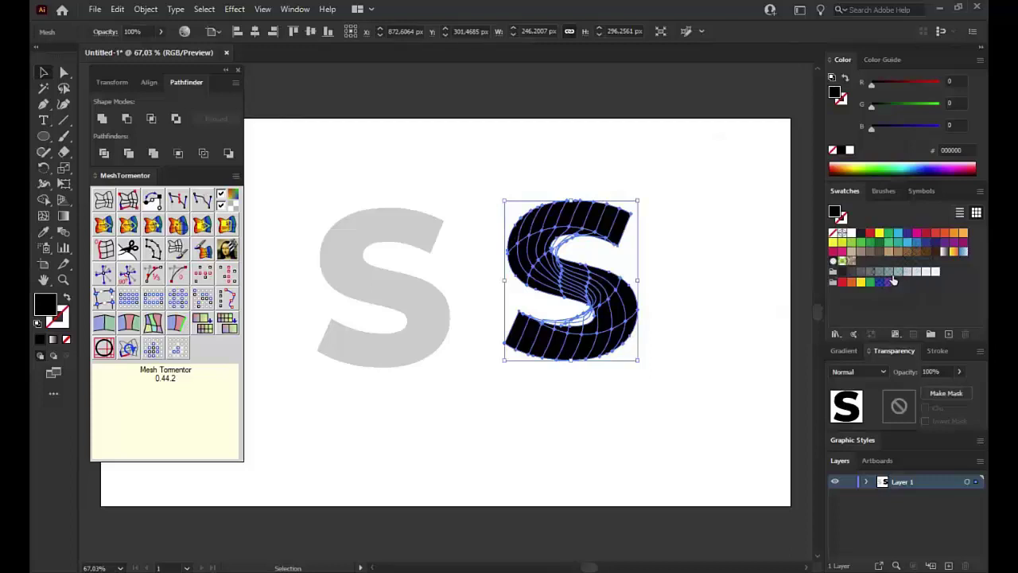
# Fill the meshed S grey, then remove the right-hand S, keeping the left grey mesh S.
pyautogui.click(891, 272)
pyautogui.click(731, 243)
pyautogui.click(534, 259)
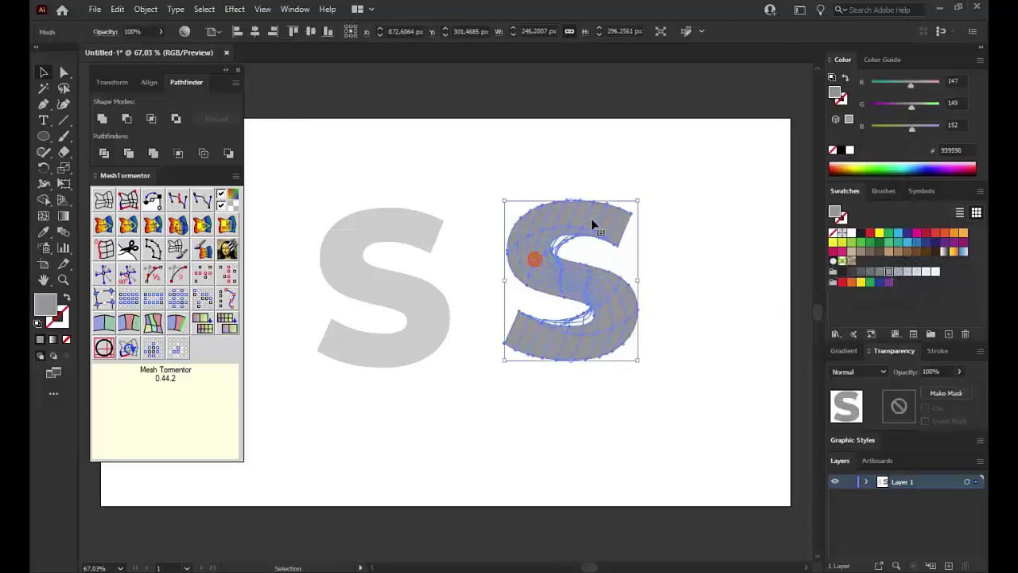
pyautogui.click(381, 232)
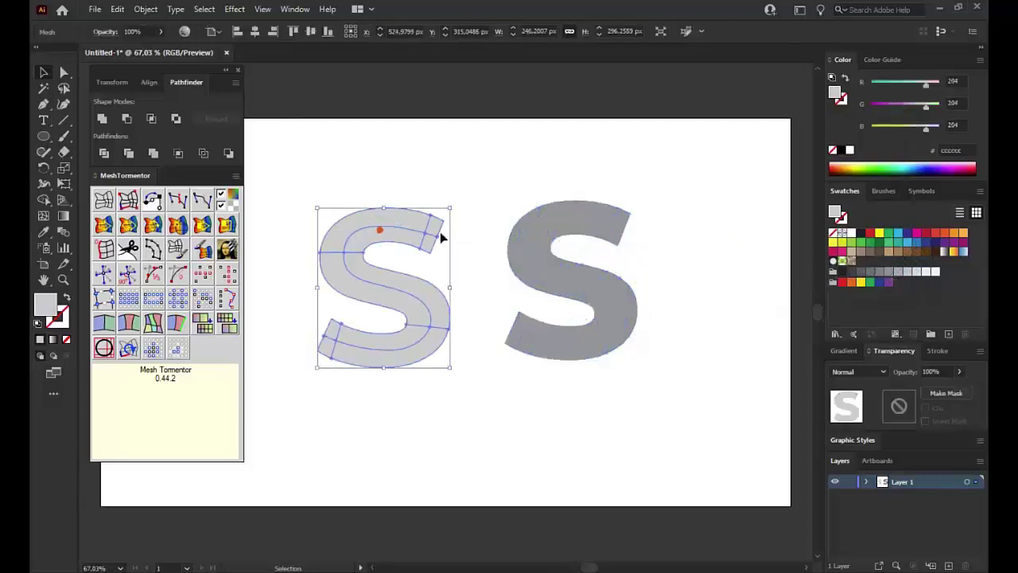
pyautogui.click(534, 244)
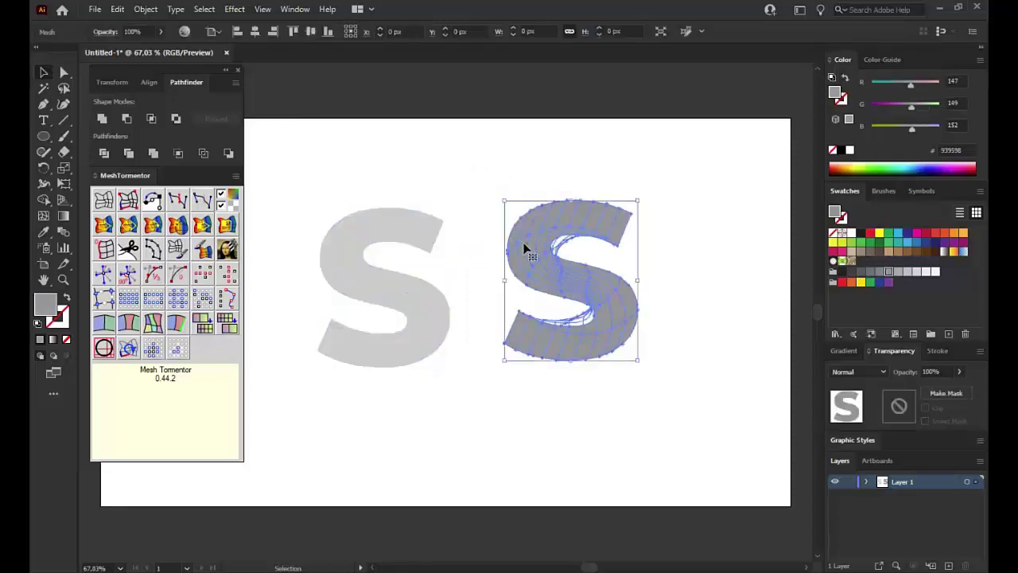
pyautogui.hotkey('ctrl', 'z')
pyautogui.click(390, 251)
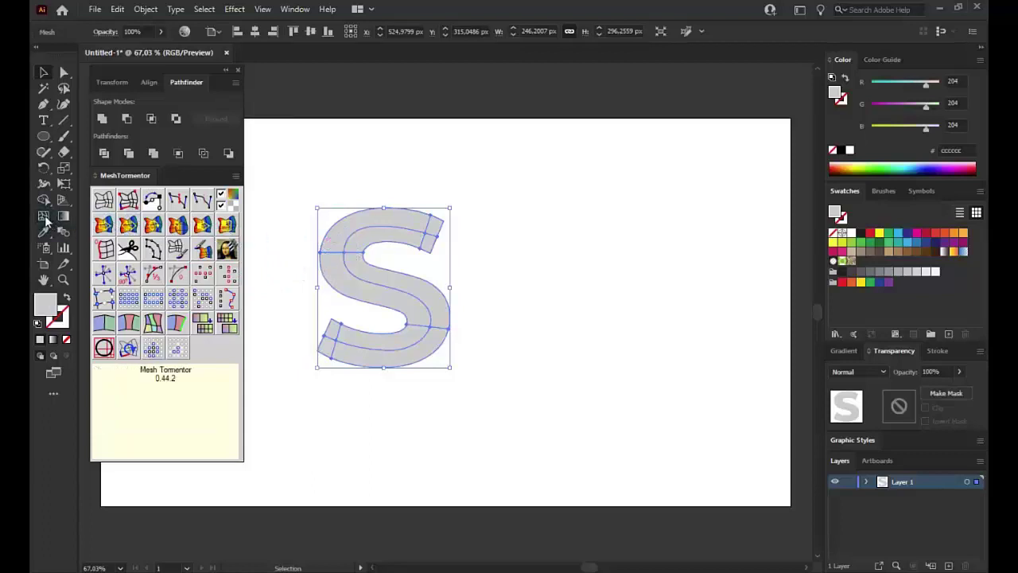
pyautogui.click(300, 211)
pyautogui.click(340, 236)
pyautogui.click(43, 217)
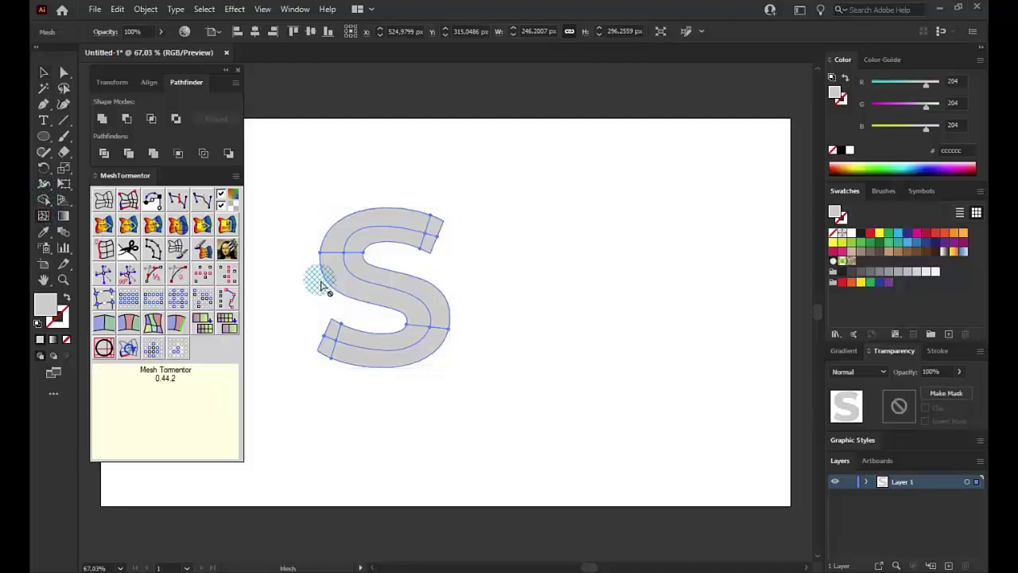
pyautogui.click(334, 256)
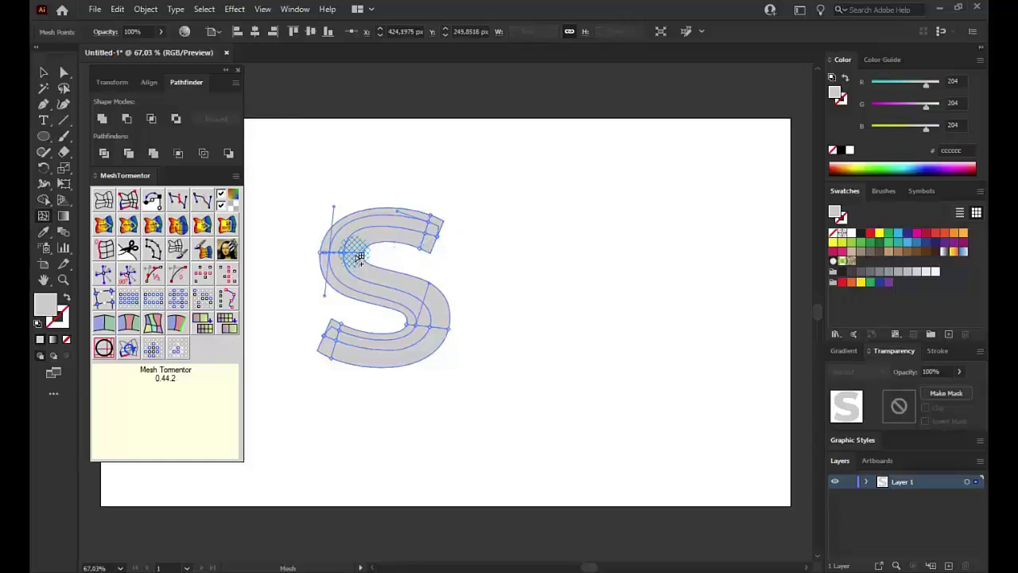
pyautogui.click(356, 254)
pyautogui.hotkey('ctrl', 'z')
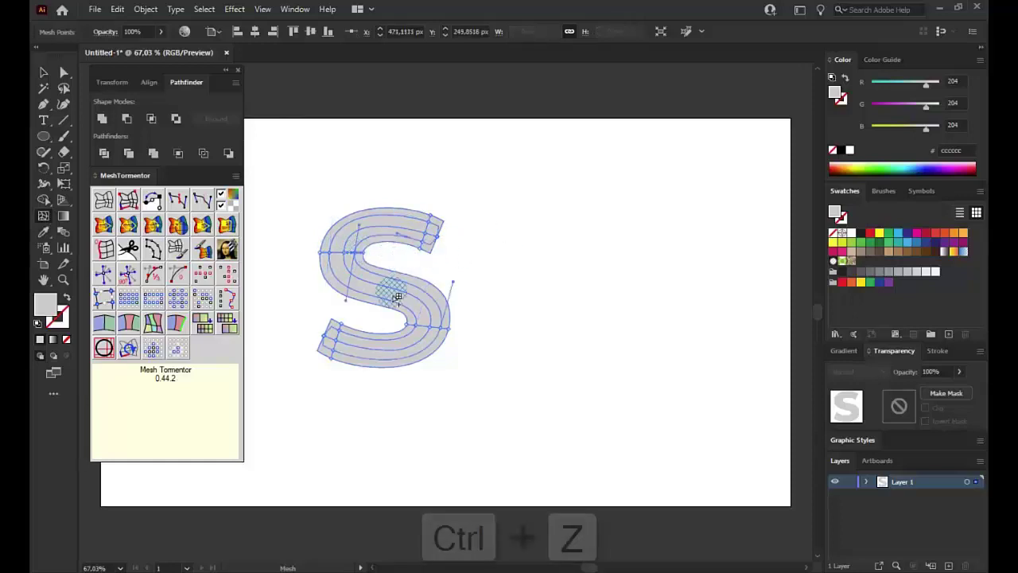
pyautogui.press('v')
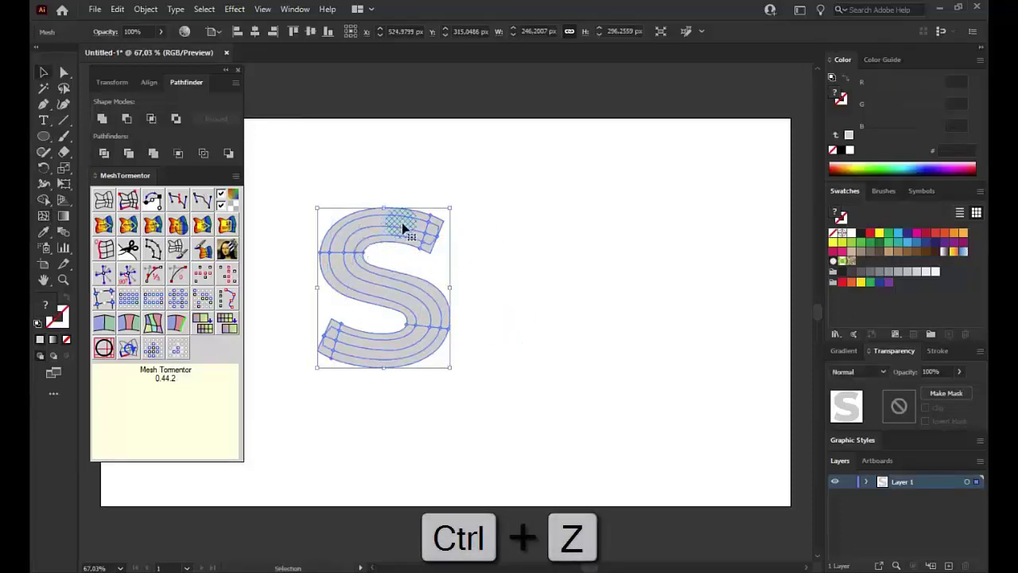
pyautogui.hotkey('ctrl', 'z')
pyautogui.click(504, 234)
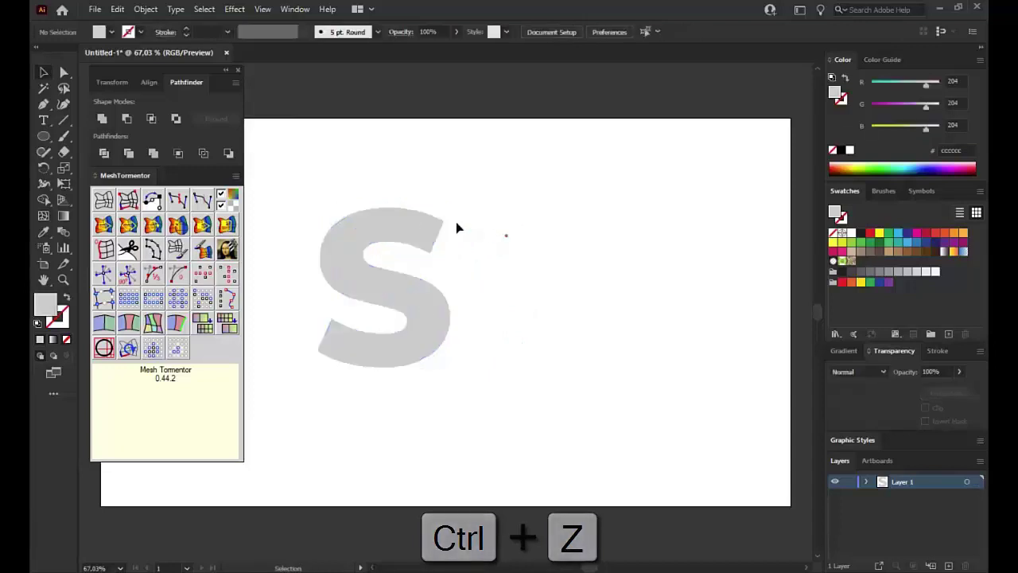
pyautogui.click(375, 215)
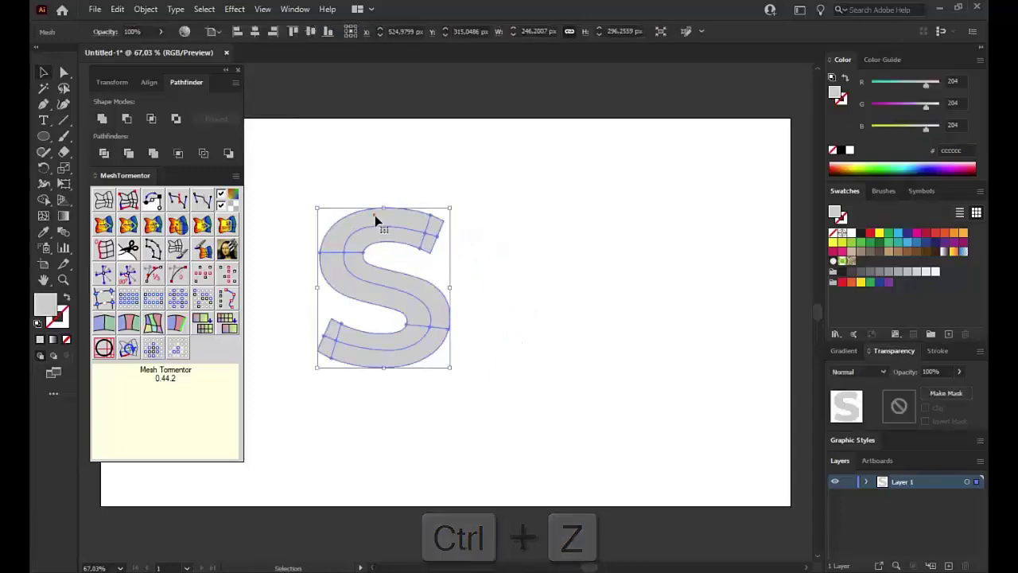
# With Direct Selection, colour the S's upper-left mesh point red and the upper-right end dark blue.
pyautogui.click(65, 74)
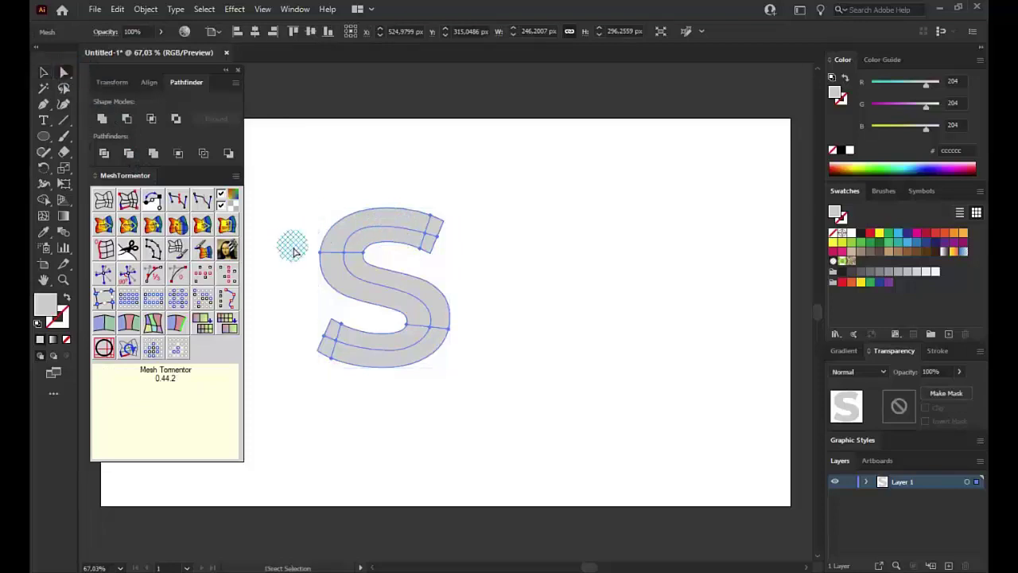
pyautogui.click(343, 252)
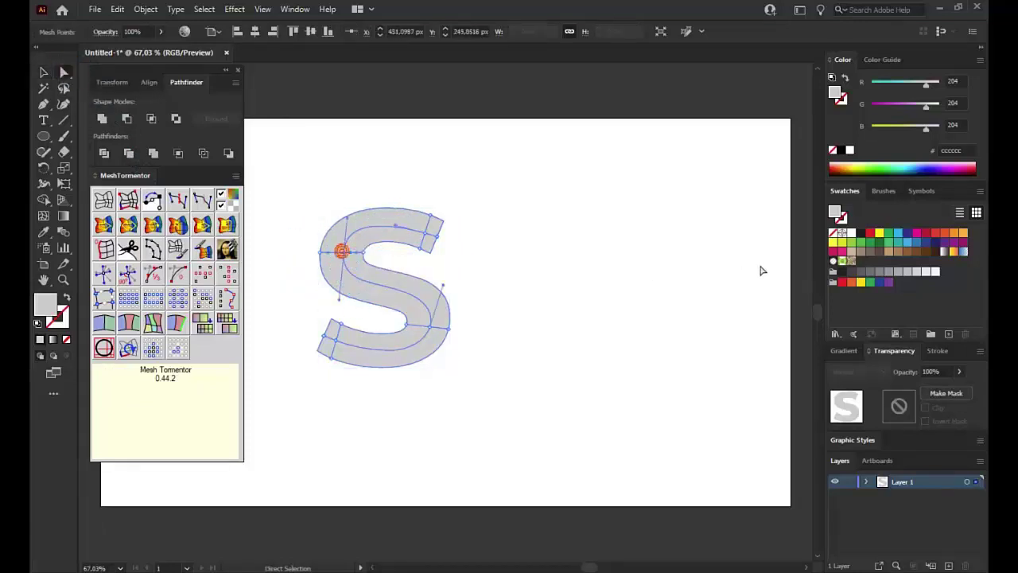
pyautogui.click(927, 234)
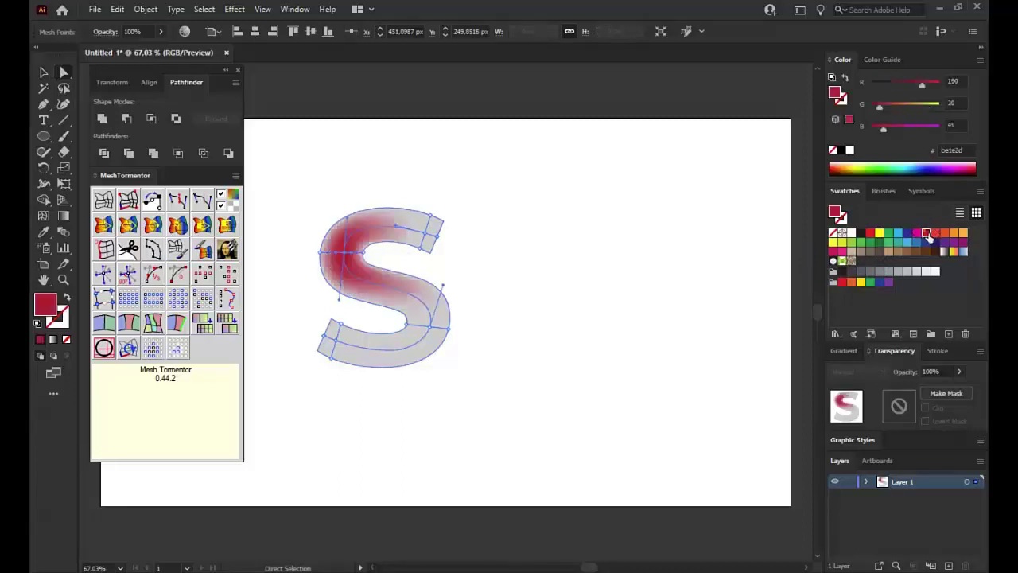
pyautogui.click(436, 232)
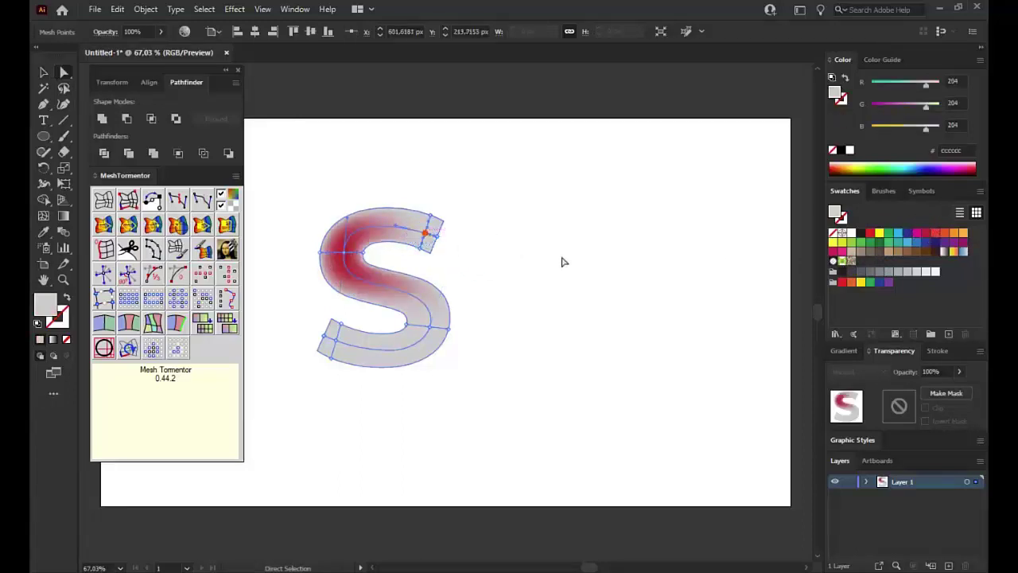
pyautogui.click(904, 239)
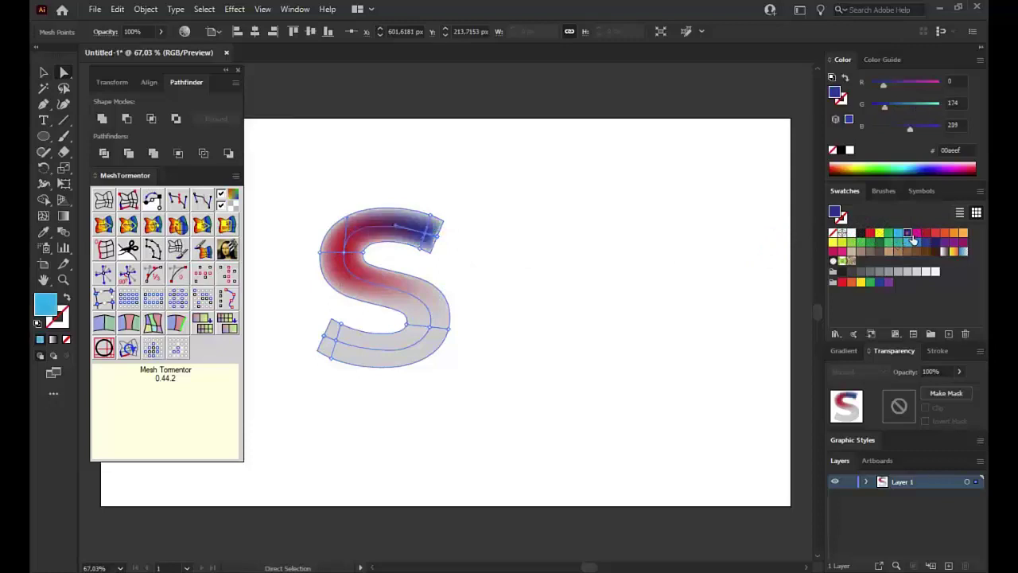
# Colour the lower-right curve mesh point orange and the lower-left end magenta.
pyautogui.click(431, 326)
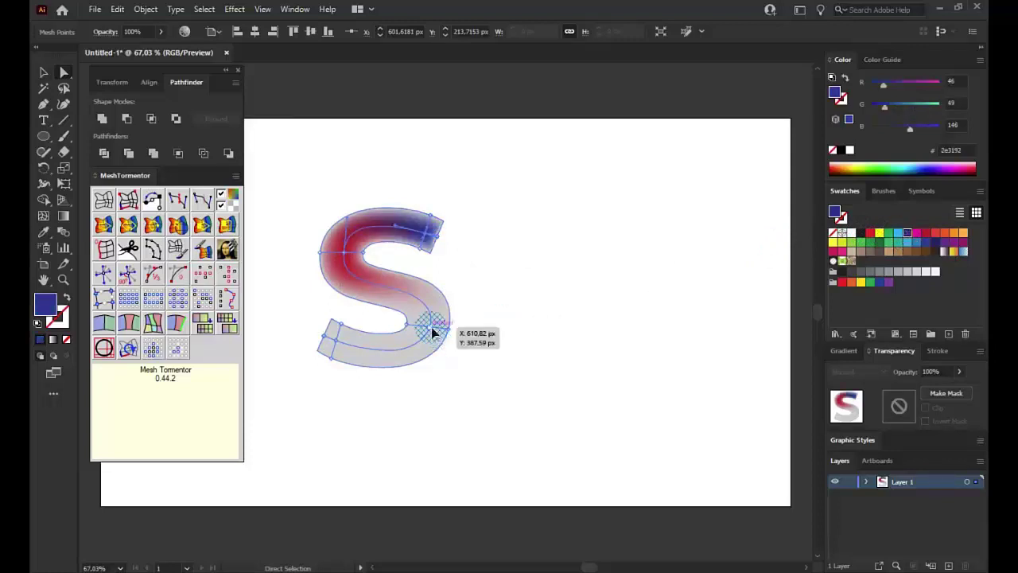
pyautogui.click(935, 233)
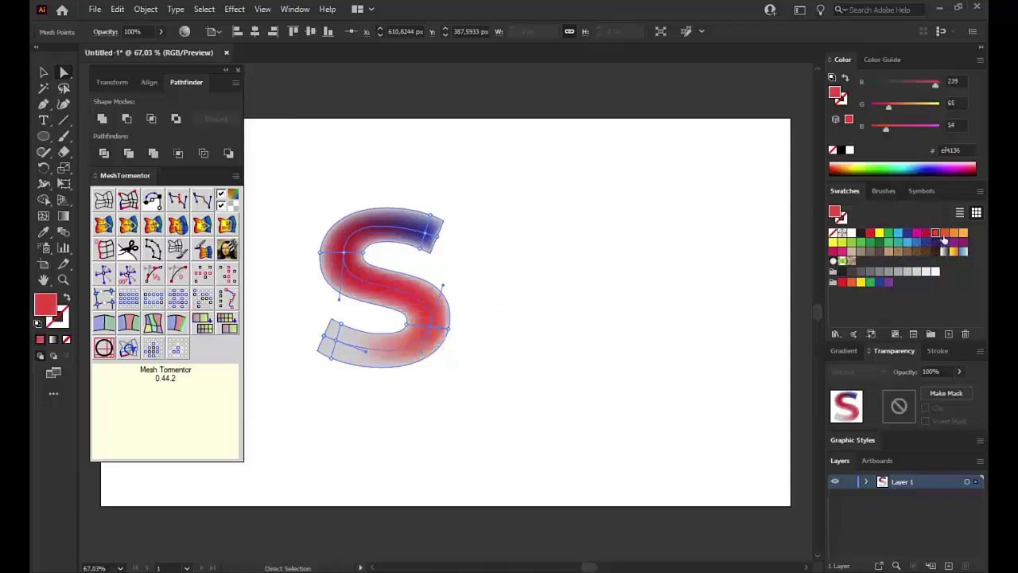
pyautogui.click(953, 232)
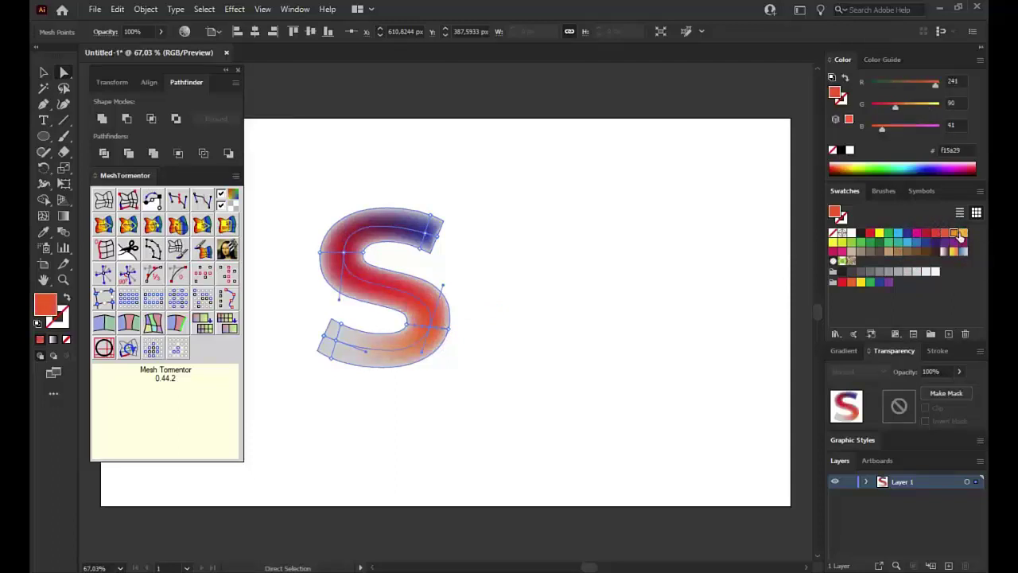
pyautogui.click(335, 342)
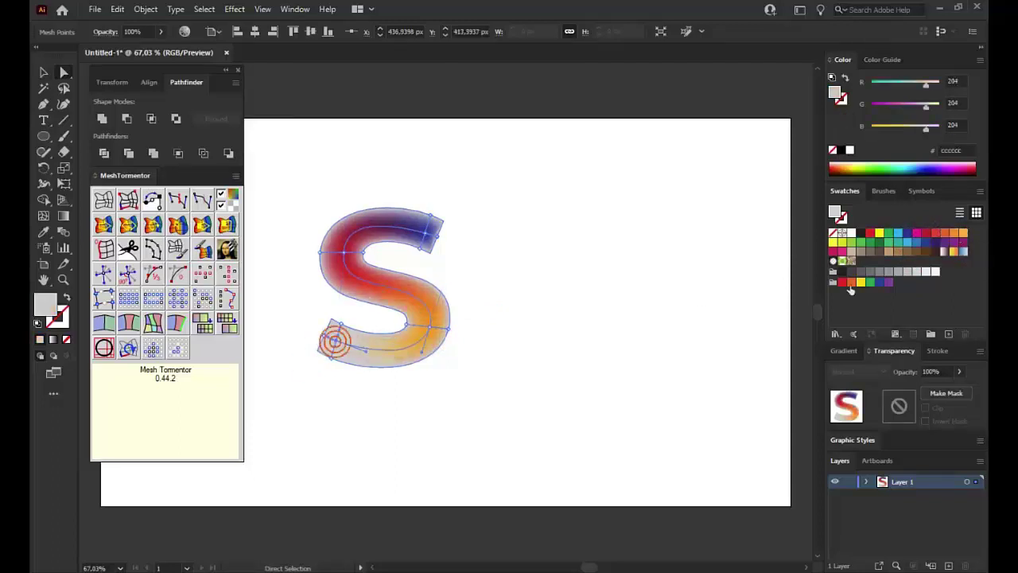
pyautogui.click(837, 244)
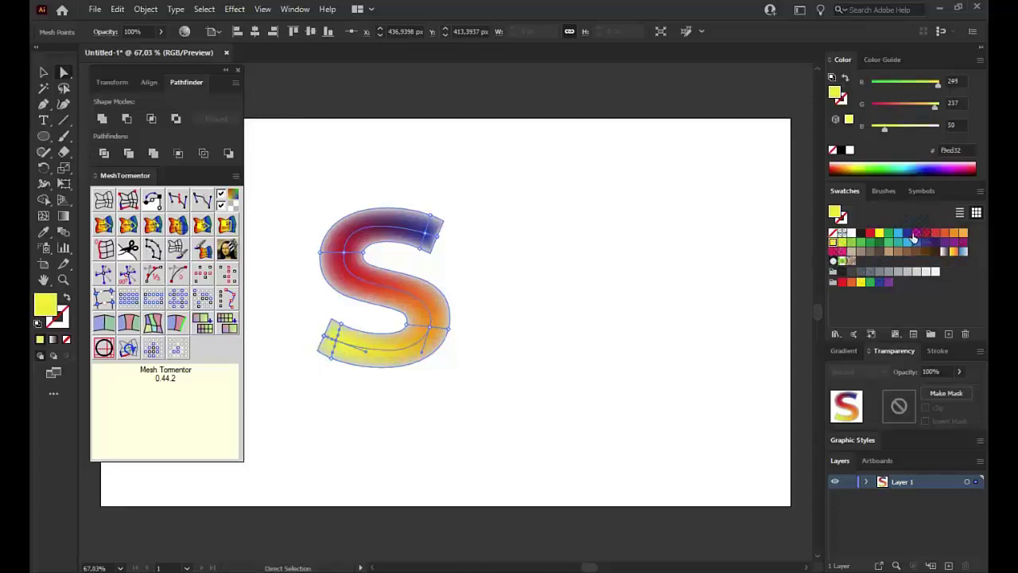
pyautogui.click(908, 233)
pyautogui.click(963, 242)
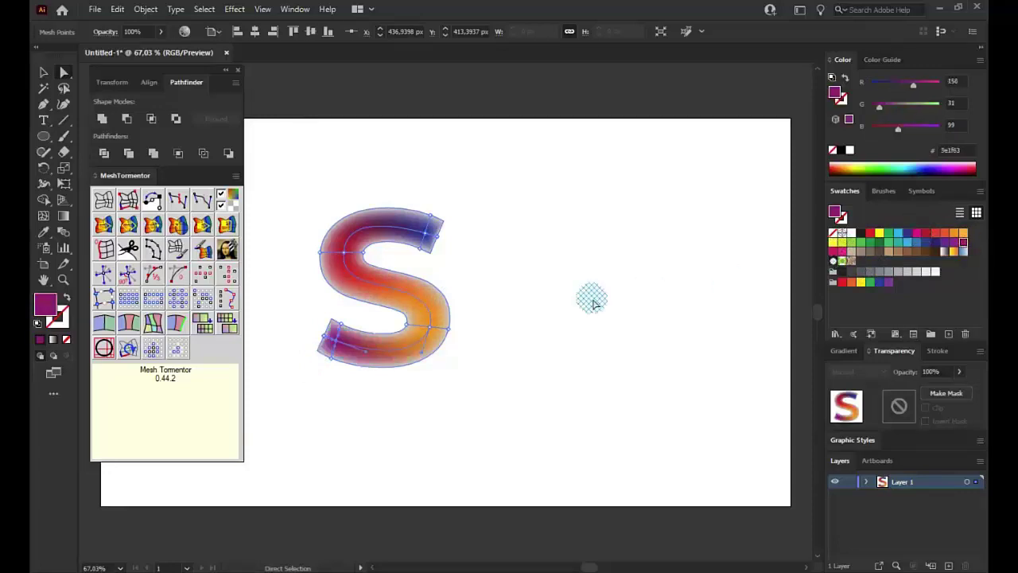
pyautogui.click(319, 252)
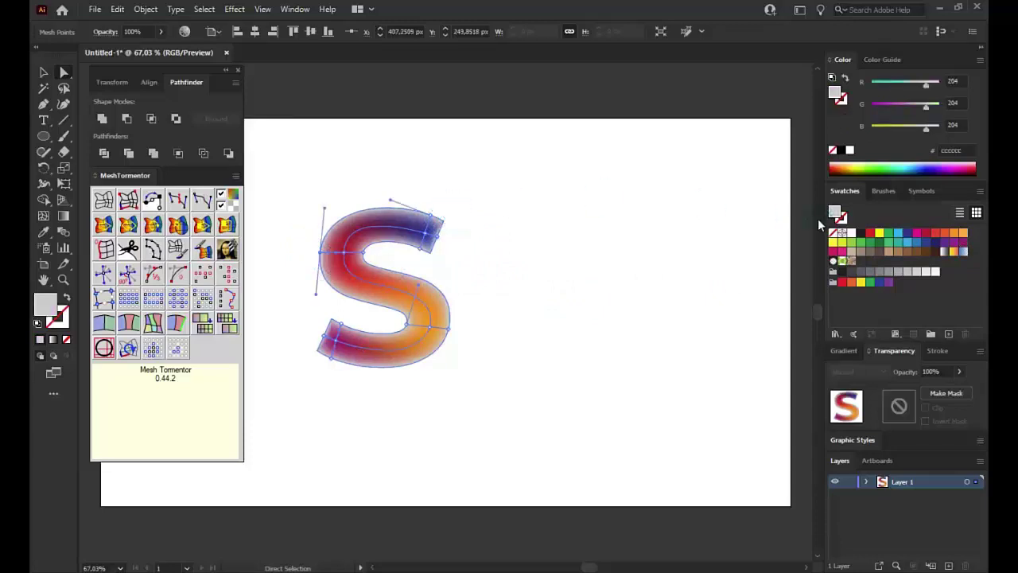
# Colour the chosen mesh point orange and turn the S's top-right end dark blue.
pyautogui.click(871, 234)
pyautogui.click(945, 232)
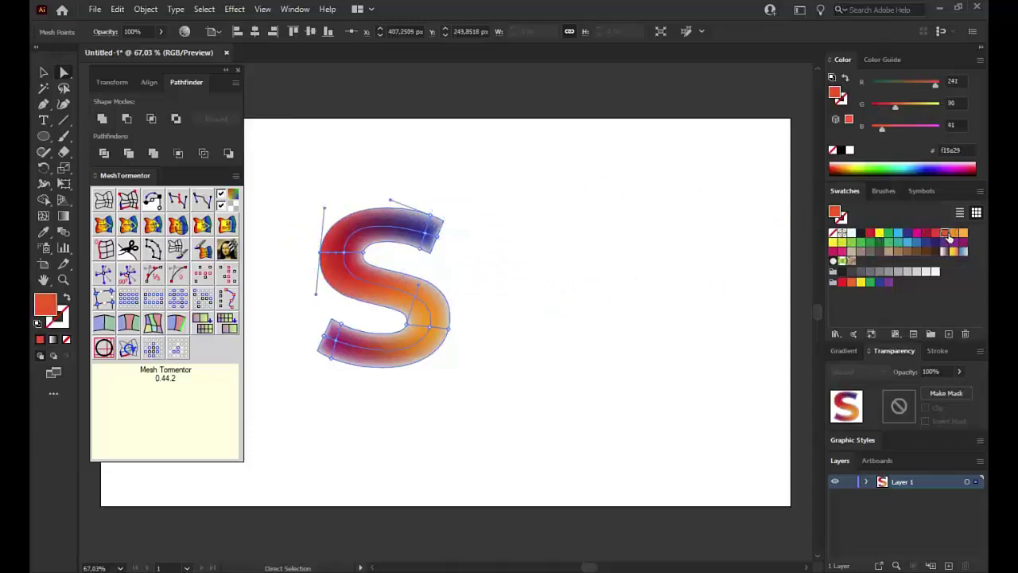
pyautogui.click(477, 268)
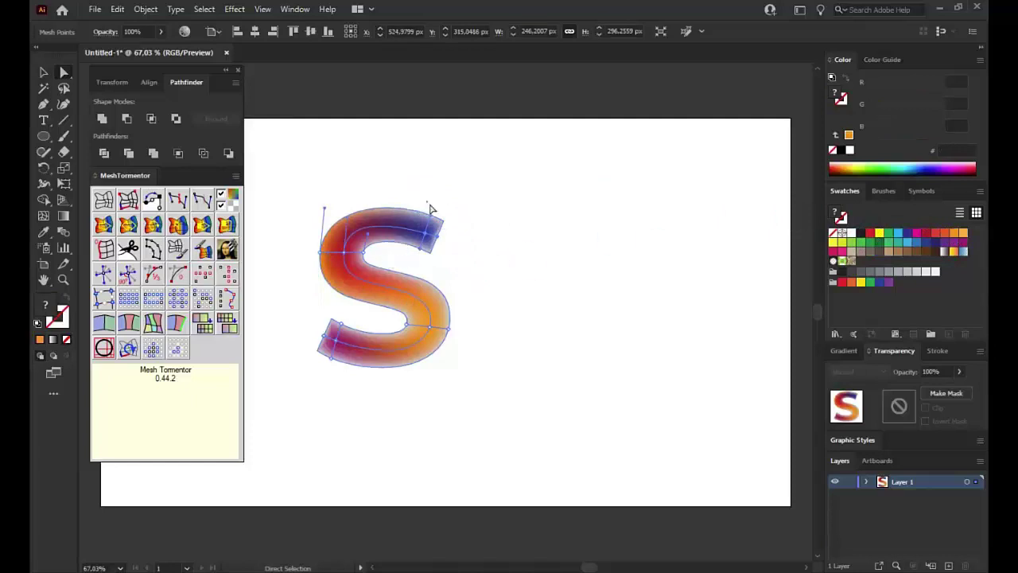
pyautogui.click(431, 213)
pyautogui.click(953, 232)
pyautogui.click(445, 244)
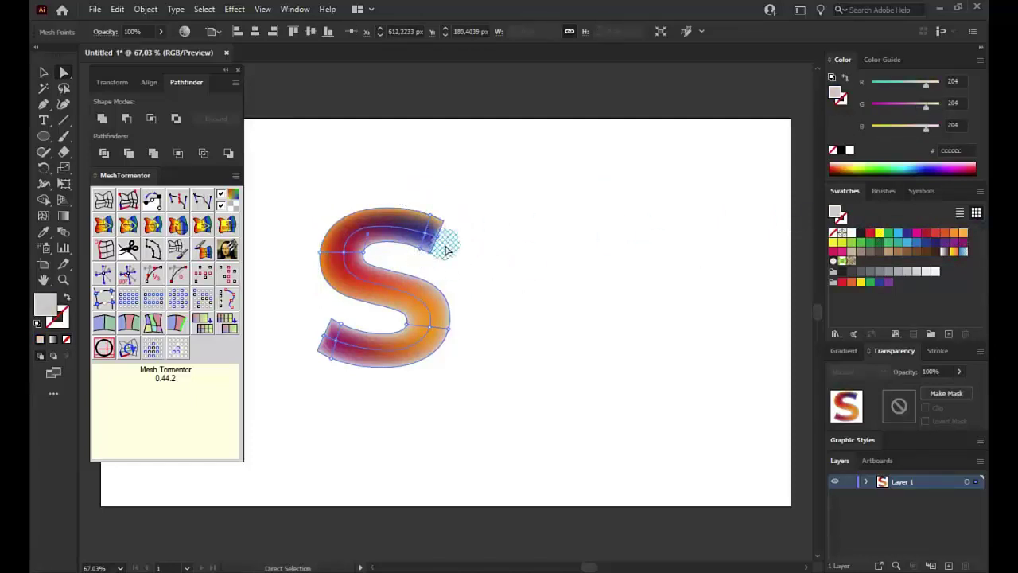
pyautogui.click(939, 249)
# Colour additional top-right mesh points of the S red.
pyautogui.click(437, 237)
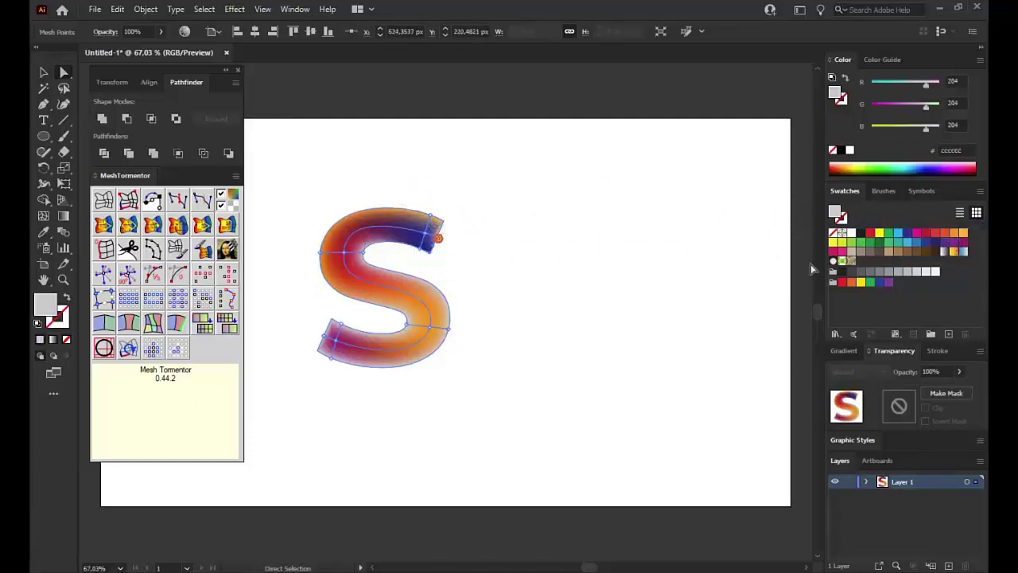
pyautogui.click(936, 233)
pyautogui.click(432, 253)
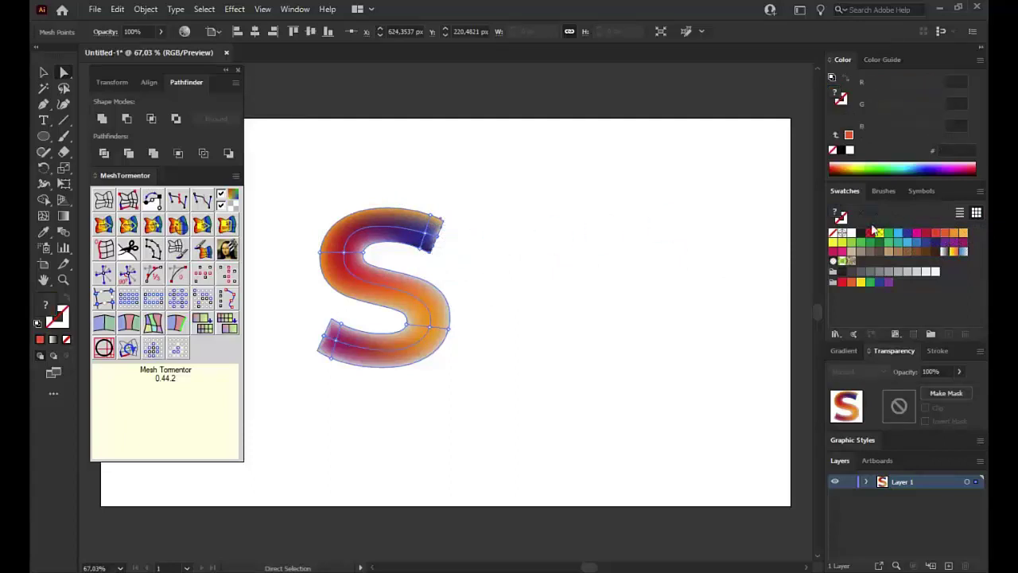
pyautogui.click(936, 233)
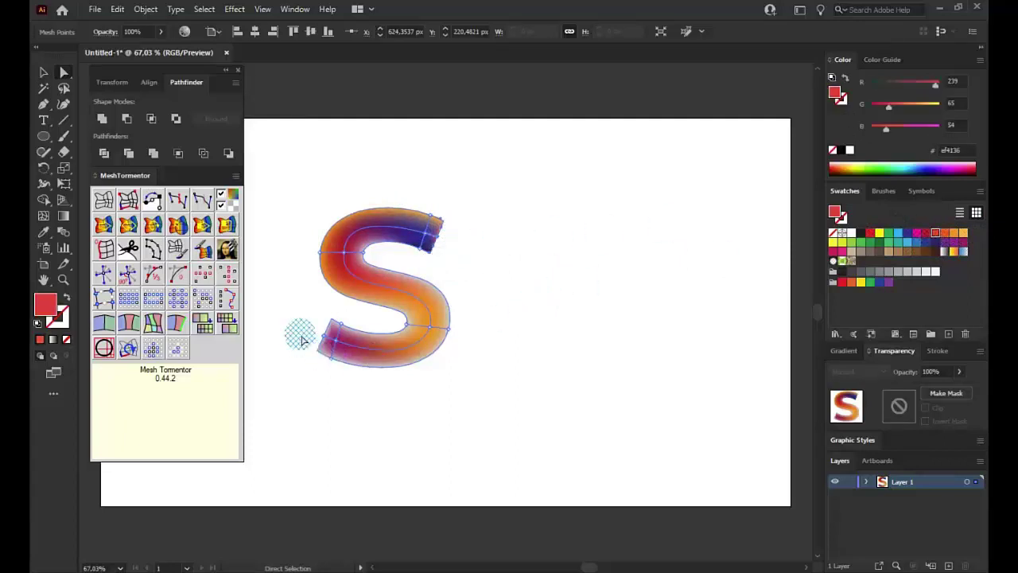
# Select mesh points on the lower part of the S and colour them navy.
pyautogui.moveTo(303, 316); pyautogui.dragTo(334, 353)
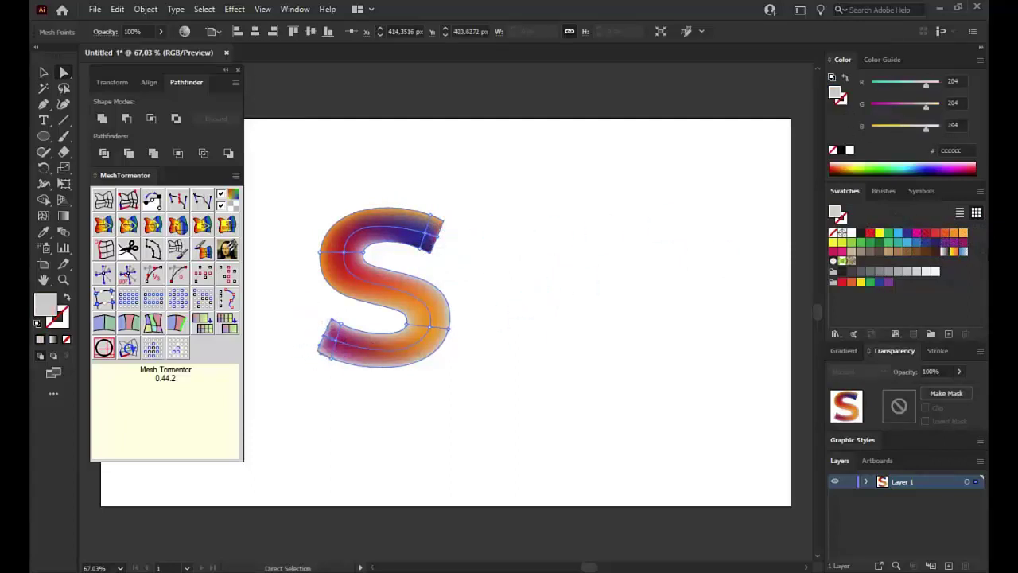
pyautogui.click(939, 235)
pyautogui.moveTo(482, 310); pyautogui.dragTo(439, 342)
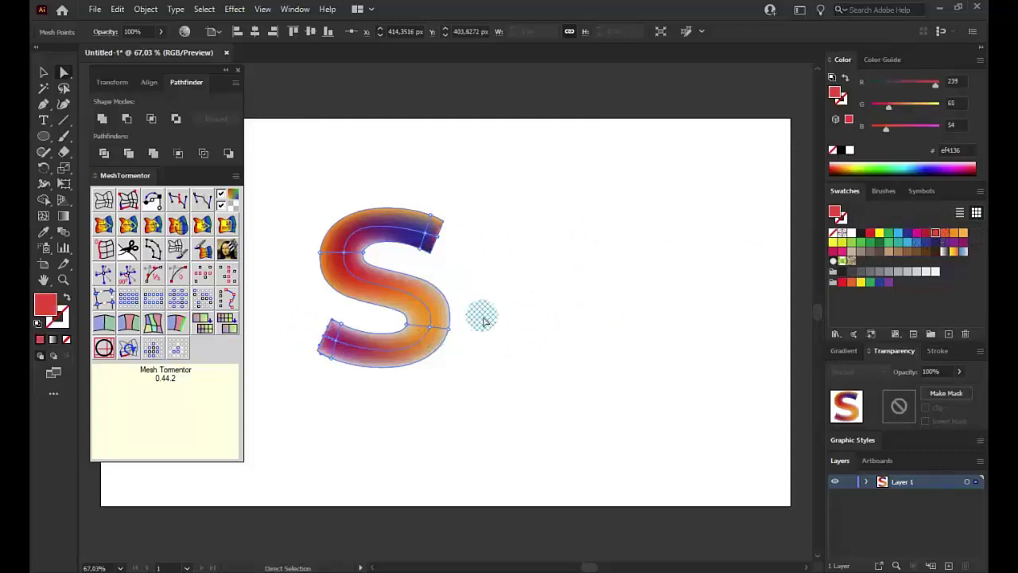
pyautogui.click(387, 321)
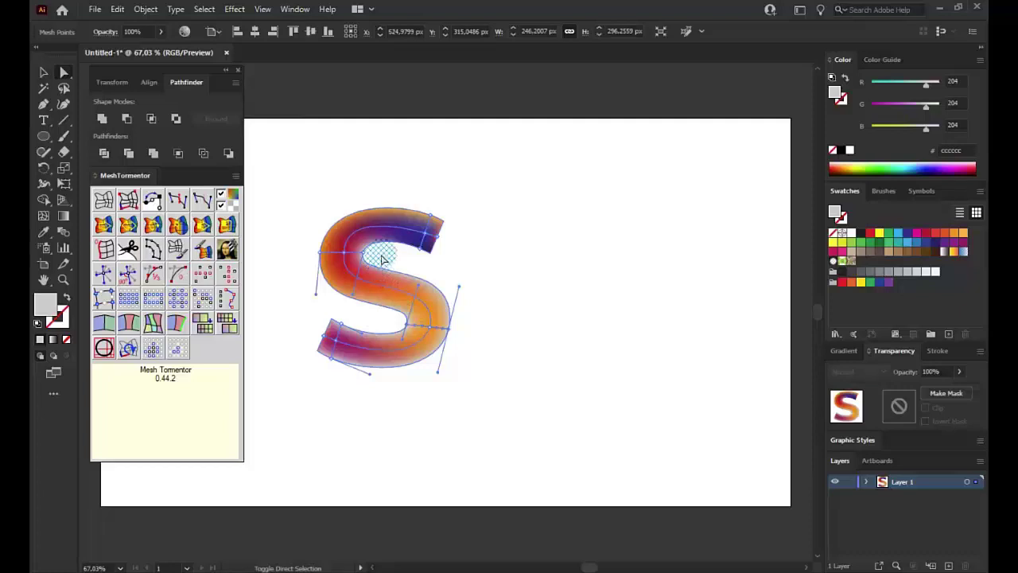
pyautogui.click(927, 235)
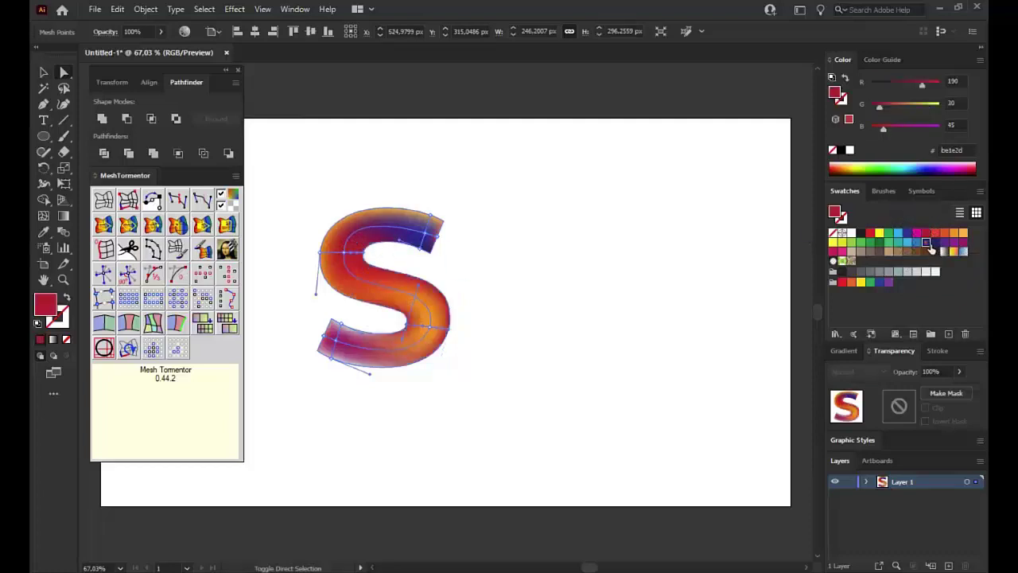
pyautogui.click(912, 242)
pyautogui.click(935, 241)
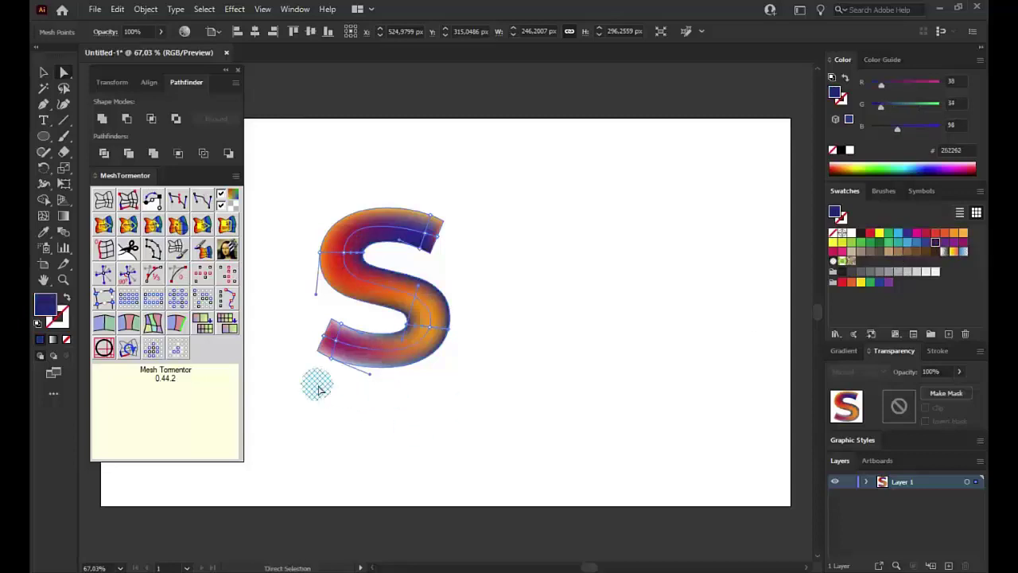
# Colour the S's lower end point purple, then deselect to preview the gradient.
pyautogui.click(353, 333)
pyautogui.click(945, 243)
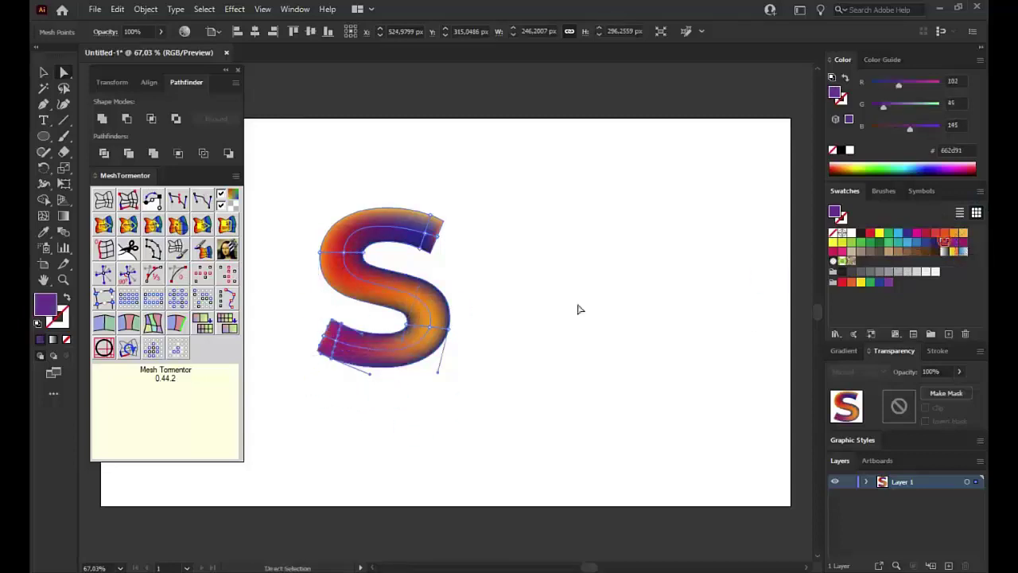
pyautogui.press('v')
pyautogui.click(556, 218)
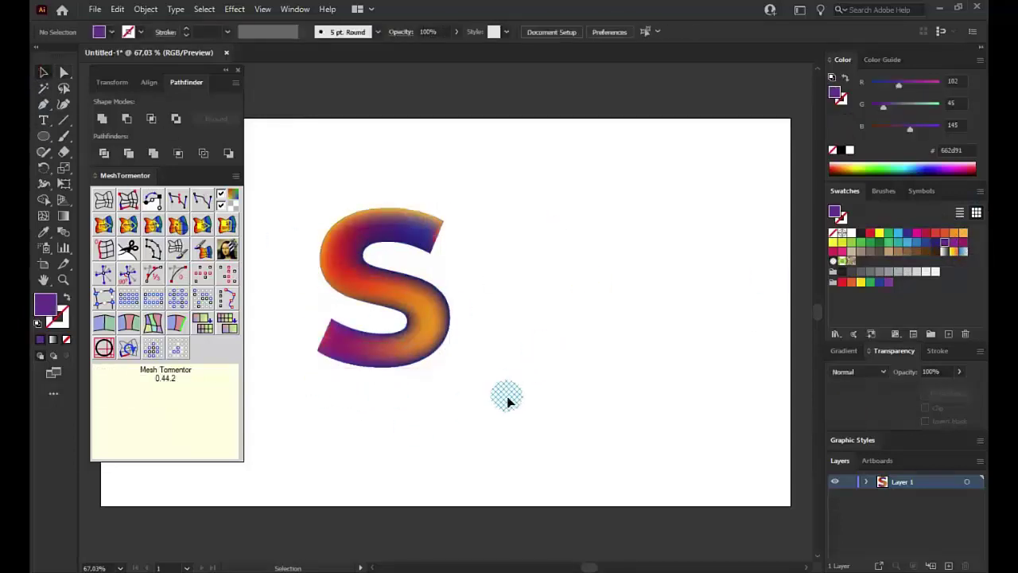
pyautogui.click(442, 319)
pyautogui.click(536, 300)
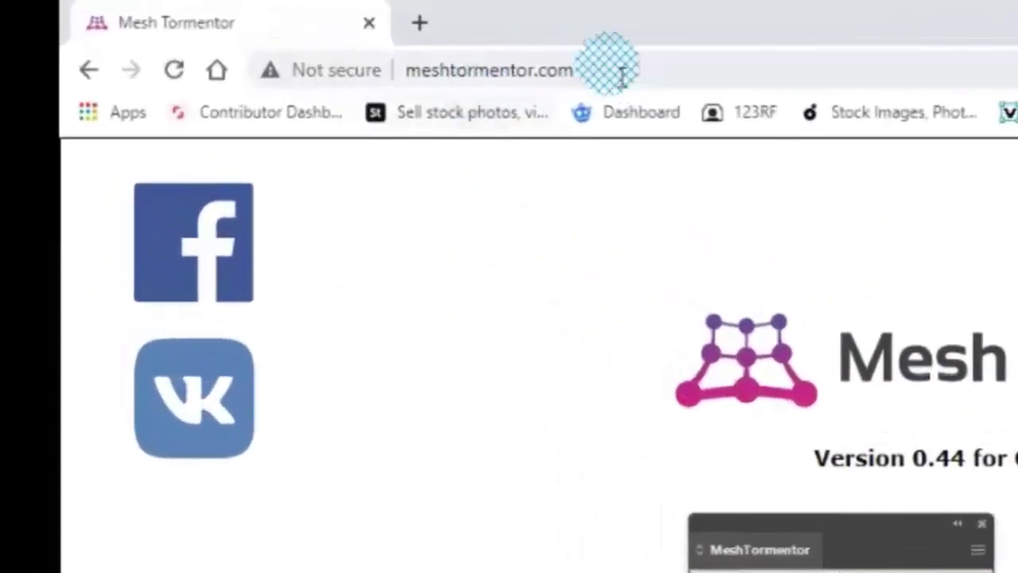
# Scroll through meshtormentor.com's 0.44 and 0.41 download lists for Creative Cloud and CS6.
pyautogui.click(620, 73)
pyautogui.click(466, 238)
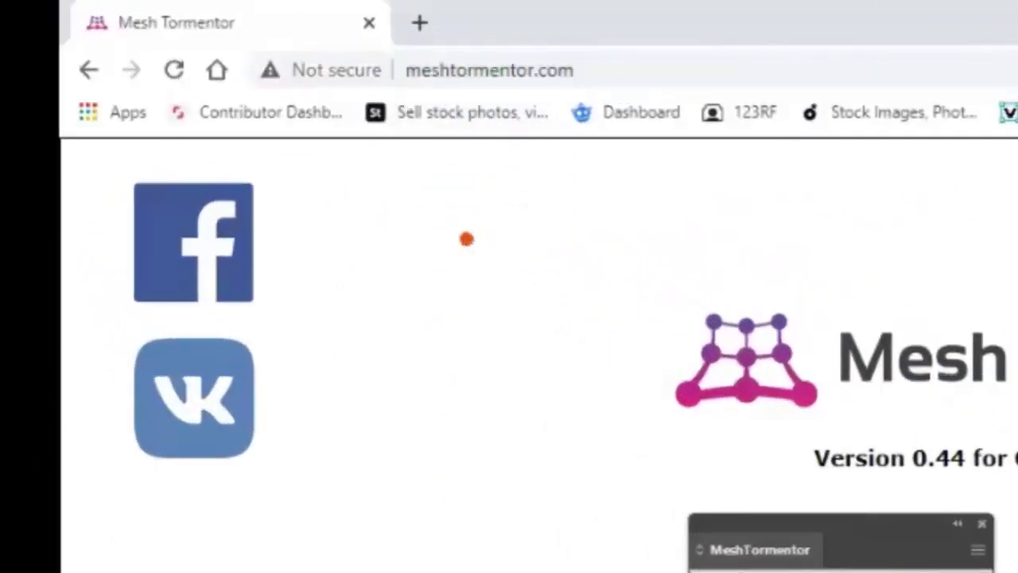
pyautogui.moveTo(981, 103); pyautogui.dragTo(964, 162)
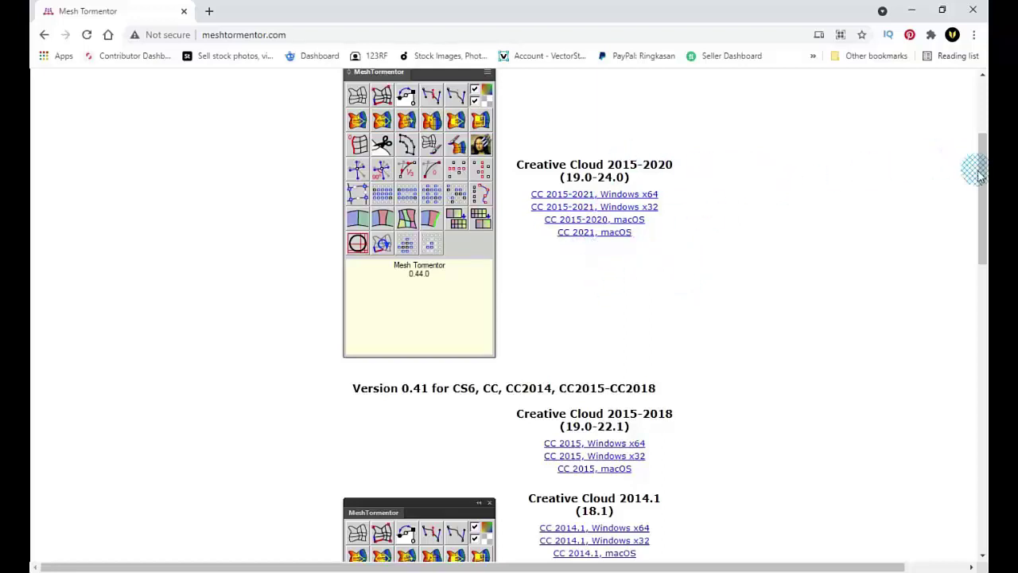
pyautogui.scroll(-1, 974, 170)
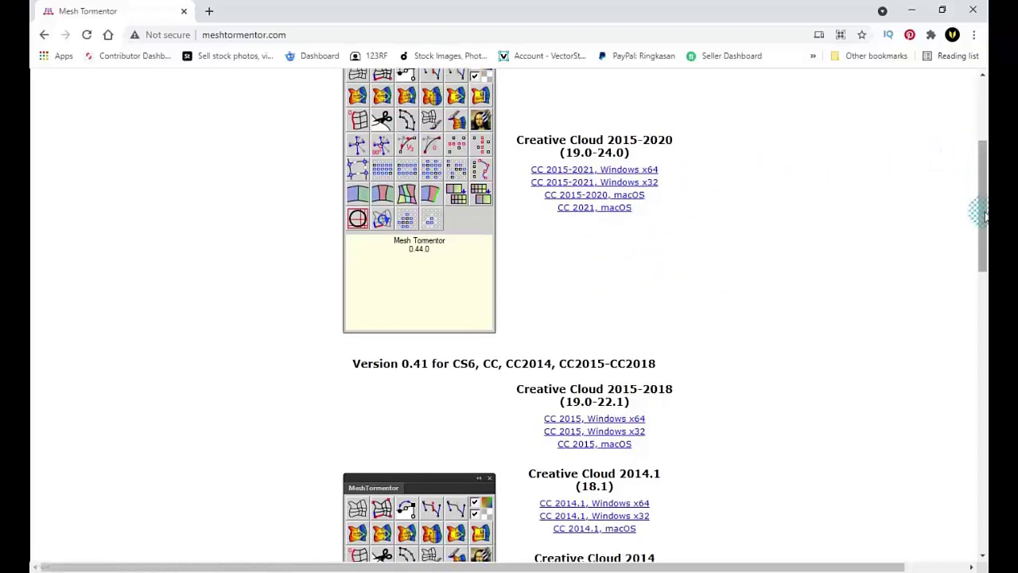
pyautogui.moveTo(978, 213); pyautogui.dragTo(967, 290)
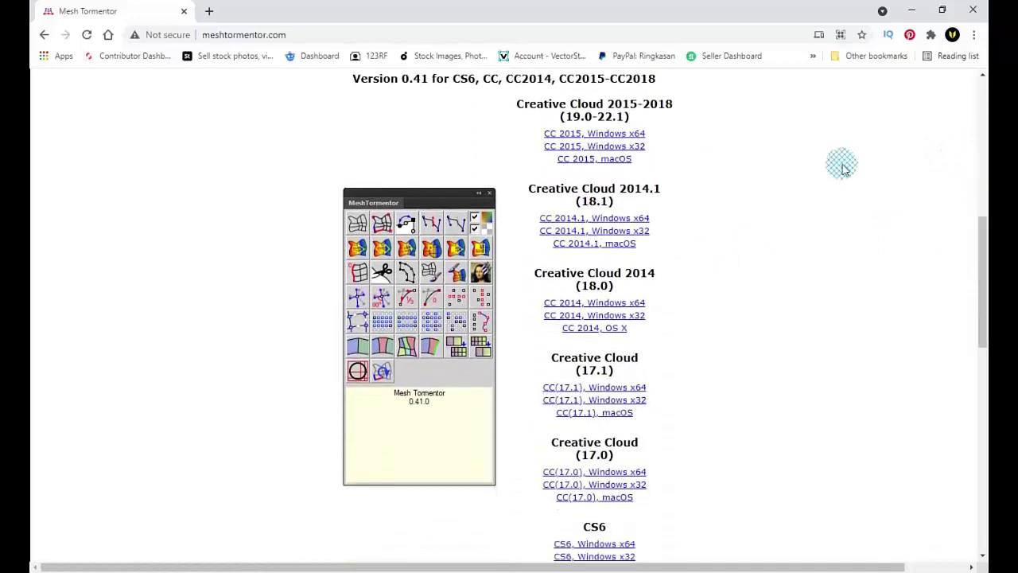
pyautogui.moveTo(980, 282); pyautogui.dragTo(979, 135)
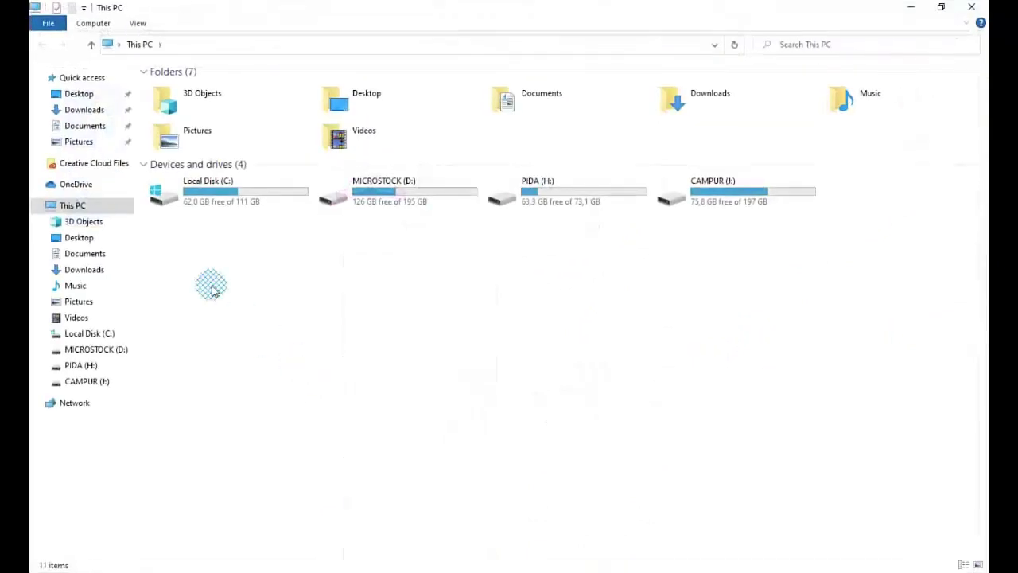
# Extract the downloaded Mesh Tormentor archive into the Downloads folder with Extract Here.
pyautogui.click(97, 109)
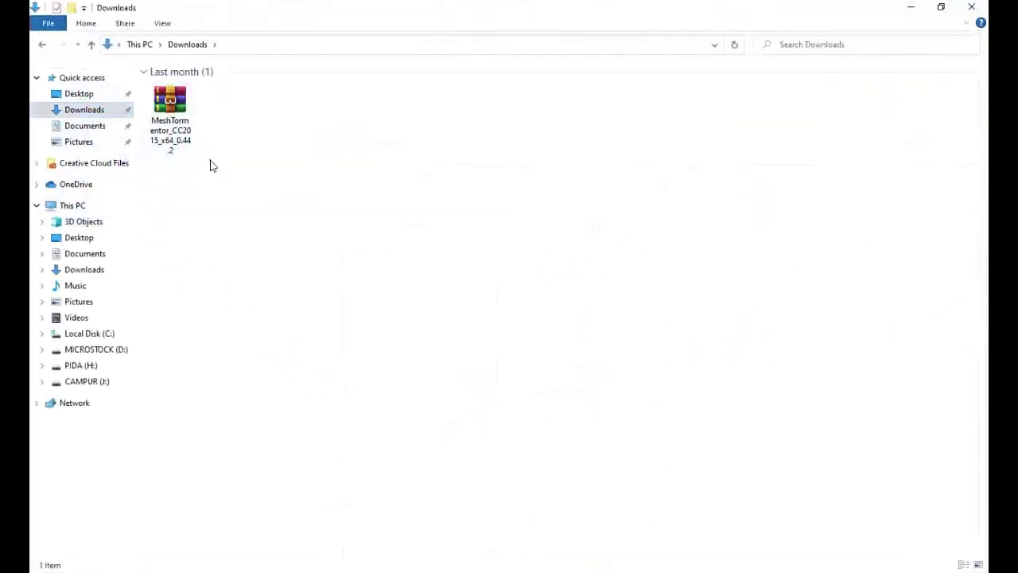
pyautogui.click(174, 101)
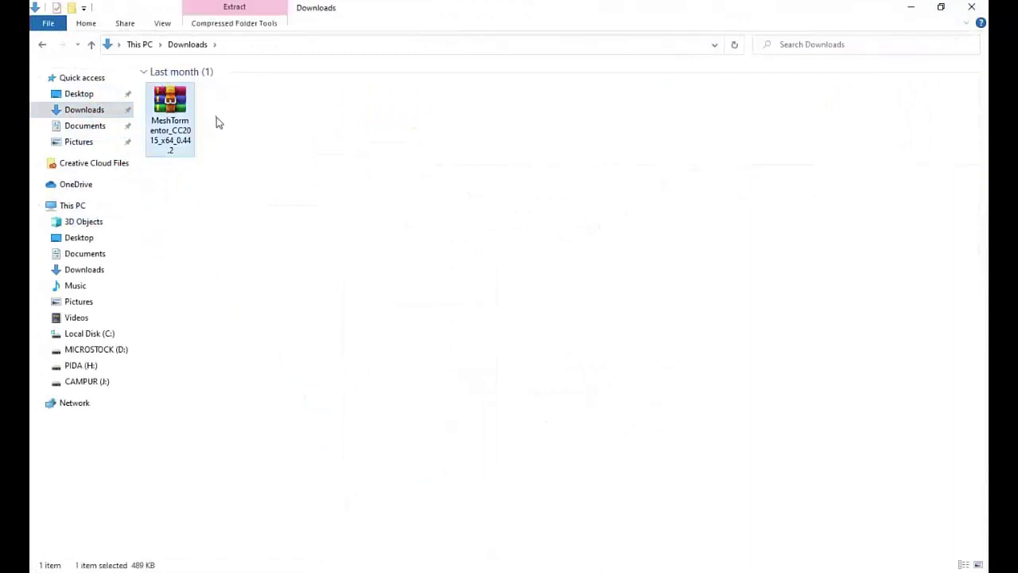
pyautogui.click(216, 117)
pyautogui.click(189, 97)
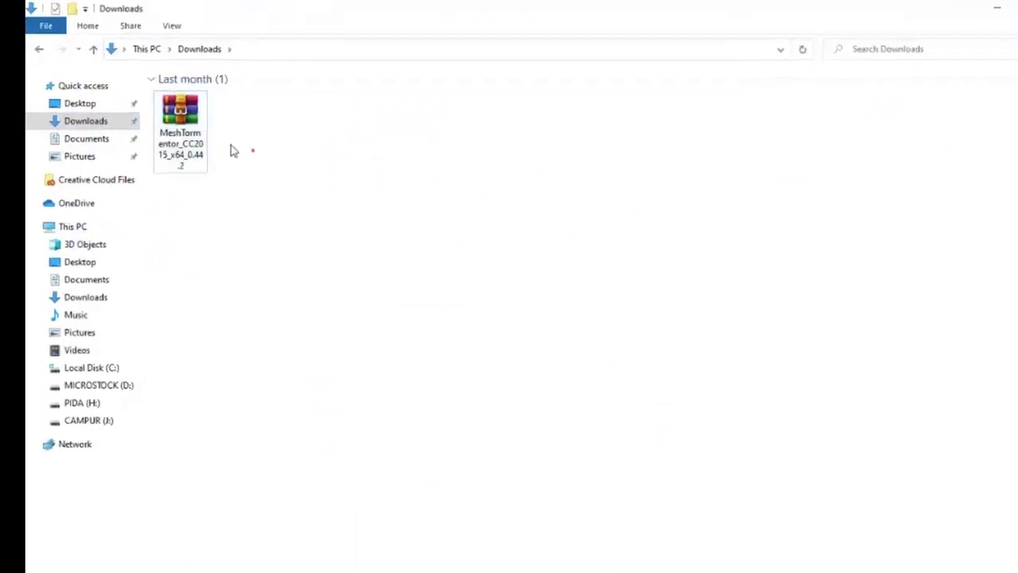
pyautogui.rightClick(173, 103)
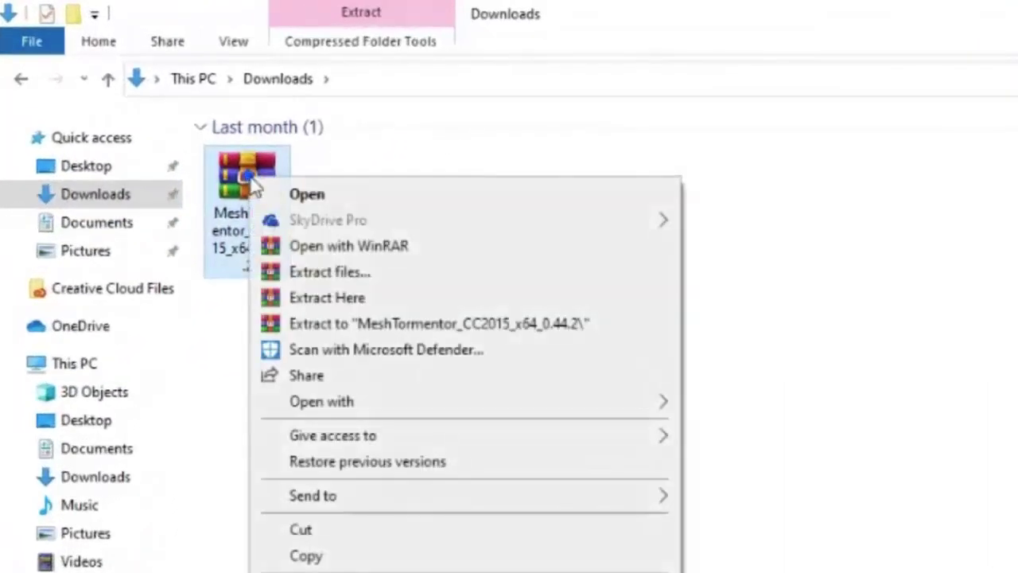
pyautogui.click(393, 297)
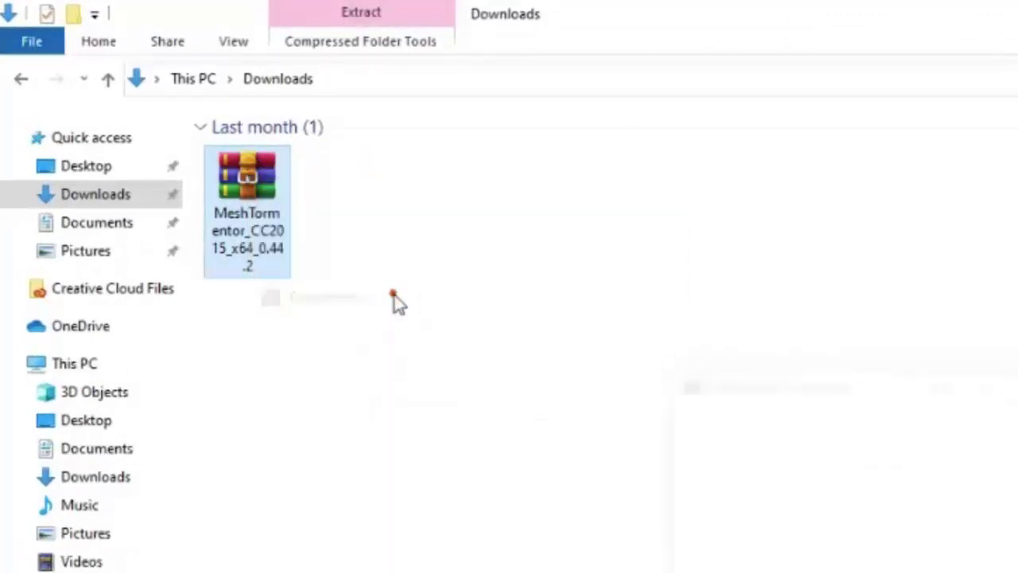
# Copy the extracted MeshTormentor_CC2015_x64 plug-in file.
pyautogui.click(385, 359)
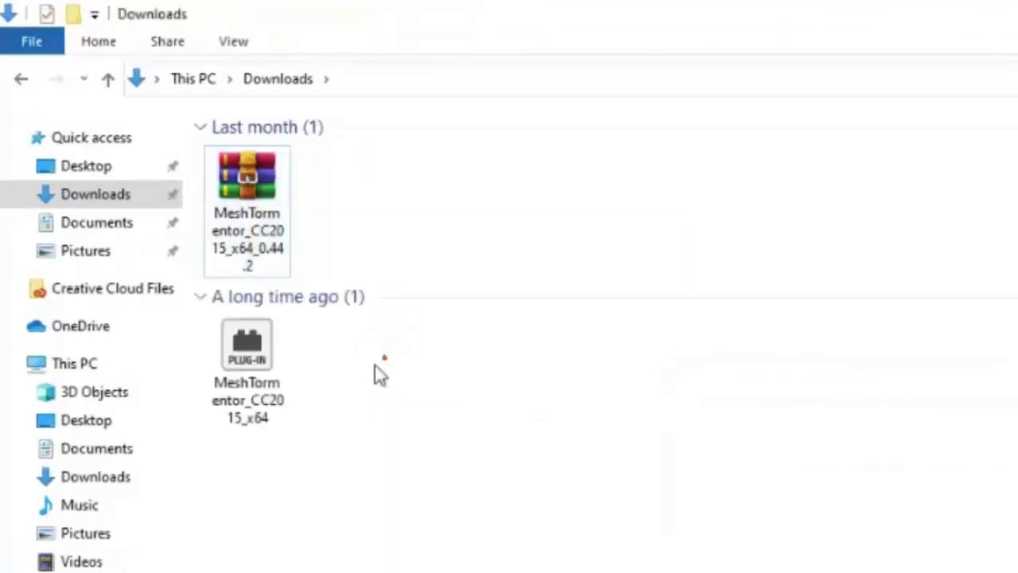
pyautogui.rightClick(265, 364)
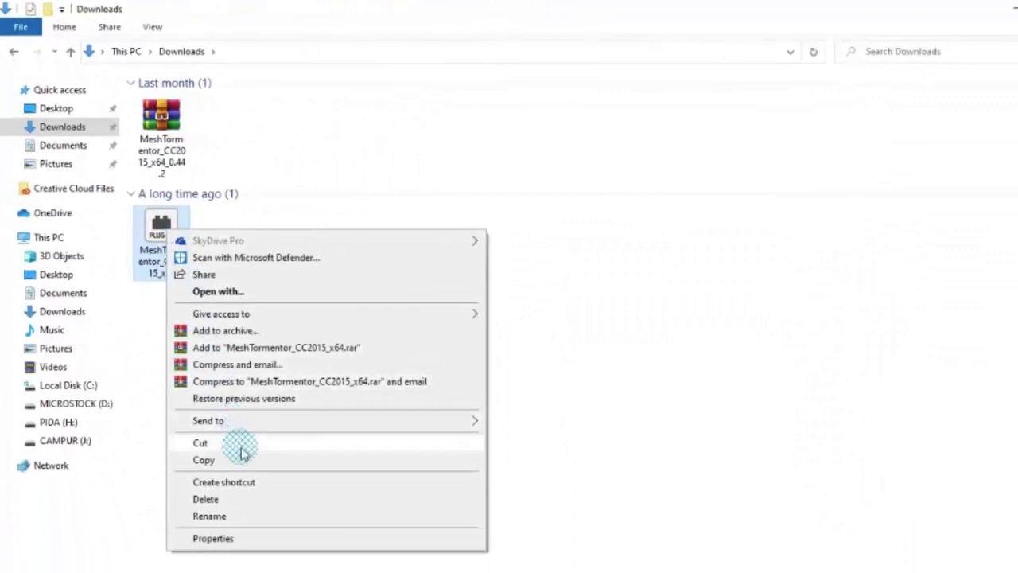
pyautogui.click(249, 461)
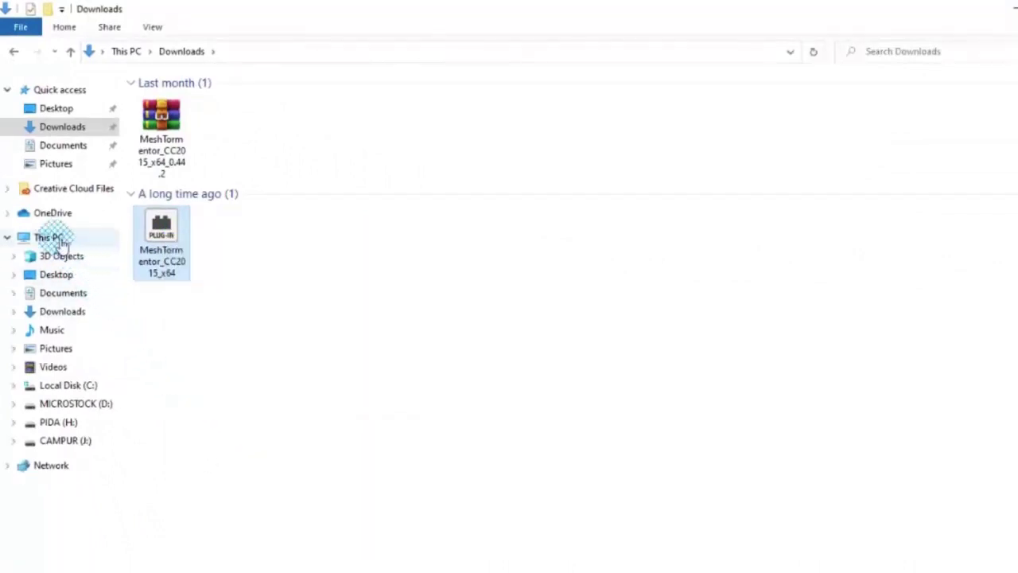
# Navigate to C: > Program Files > Adobe > Adobe Illustrator 2021 > Plug-ins.
pyautogui.click(86, 388)
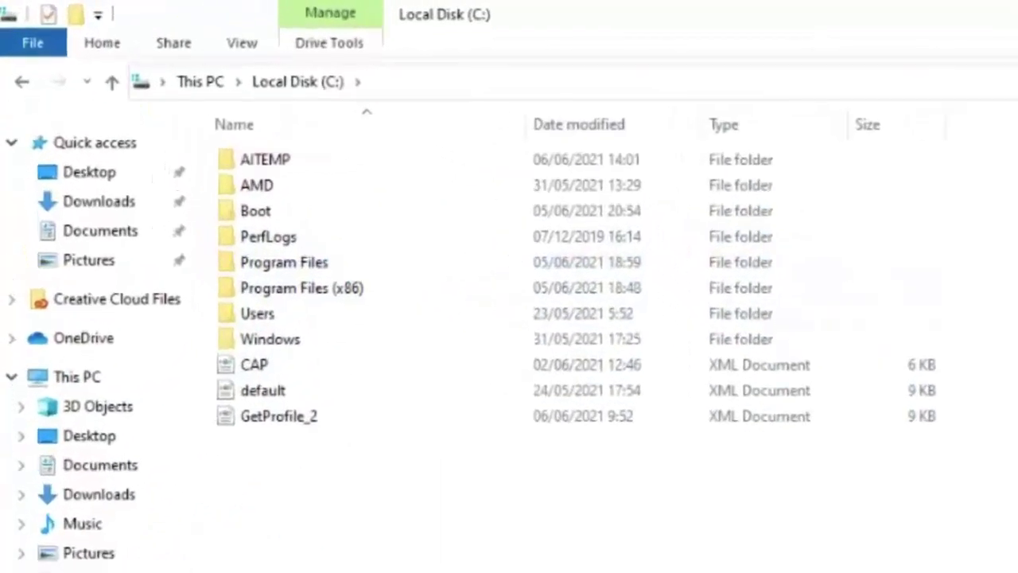
pyautogui.click(306, 268)
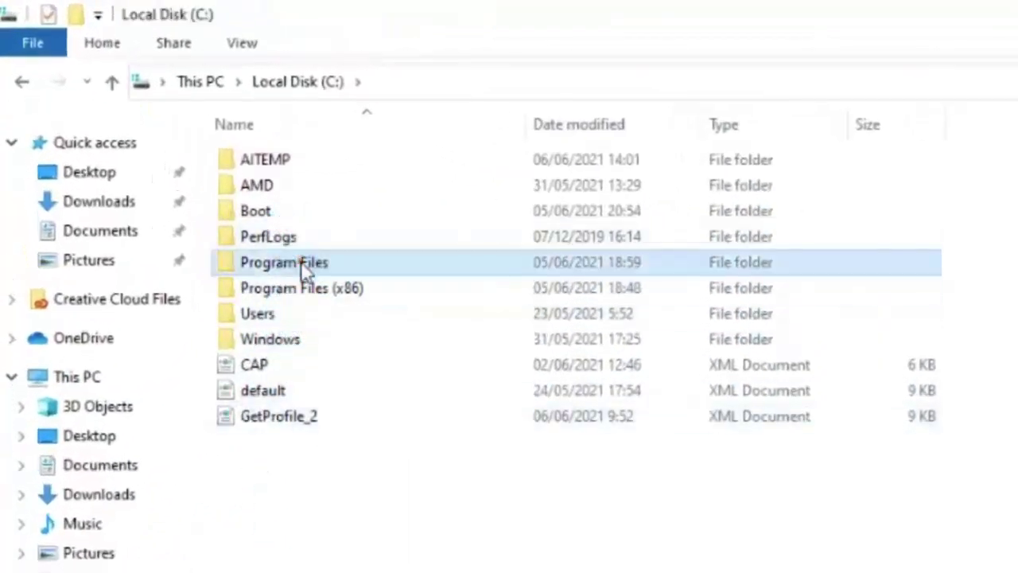
pyautogui.doubleClick(302, 264)
pyautogui.click(264, 165)
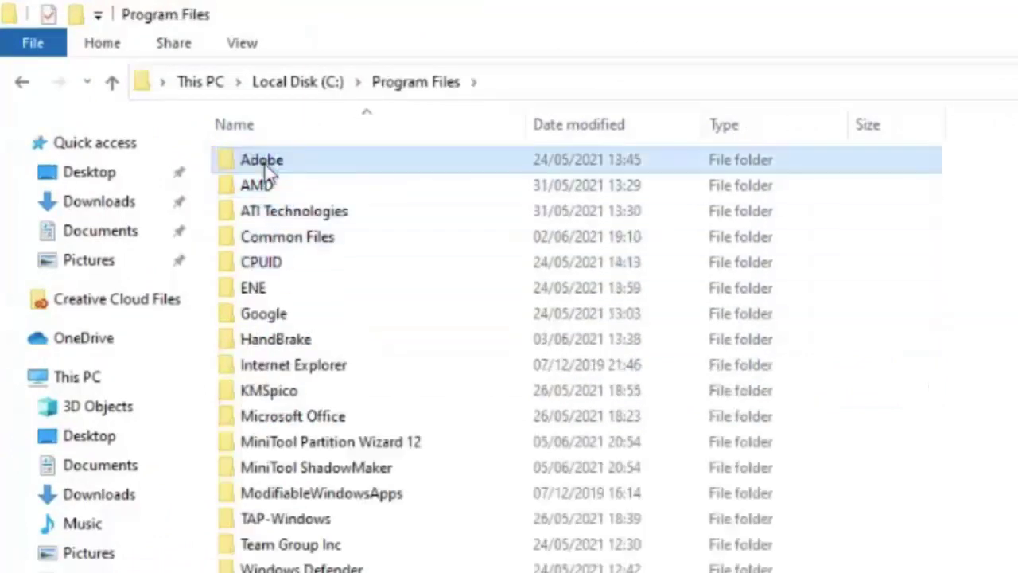
pyautogui.doubleClick(266, 167)
pyautogui.doubleClick(311, 208)
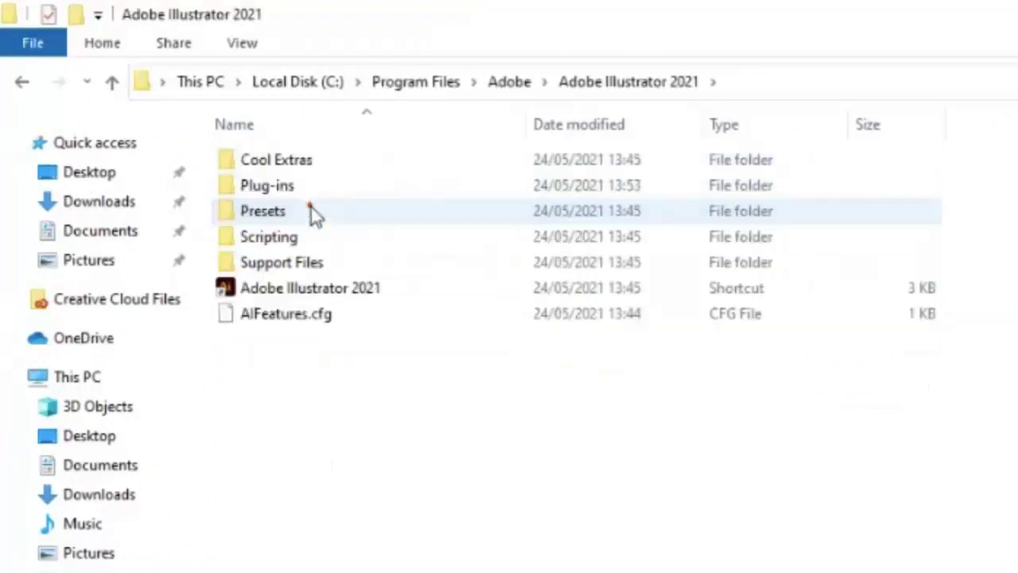
pyautogui.click(295, 159)
pyautogui.click(286, 185)
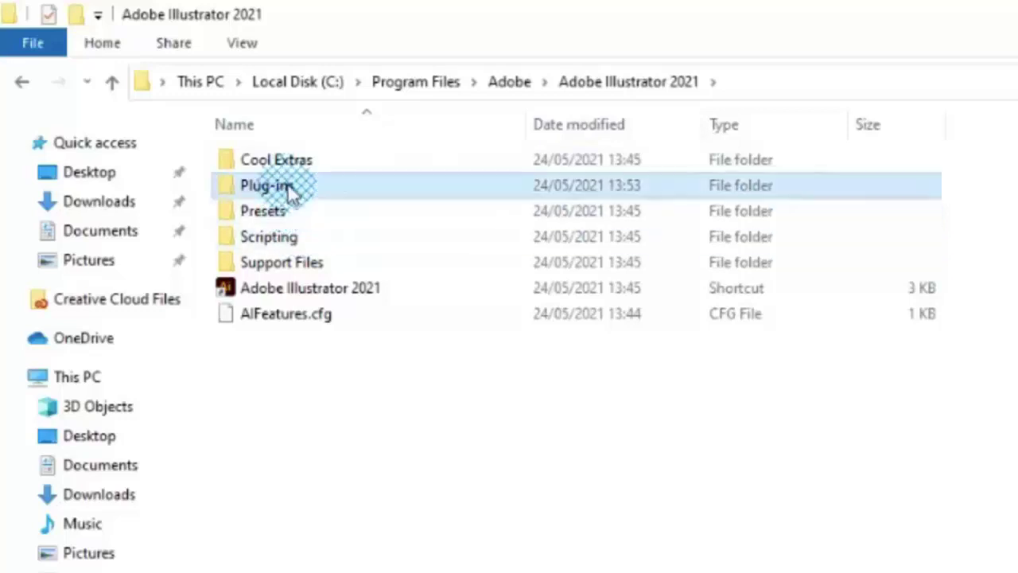
pyautogui.doubleClick(290, 189)
# Show the MeshTormentor_CC2015_x64 plug-in sitting inside the Plug-ins folder.
pyautogui.click(288, 388)
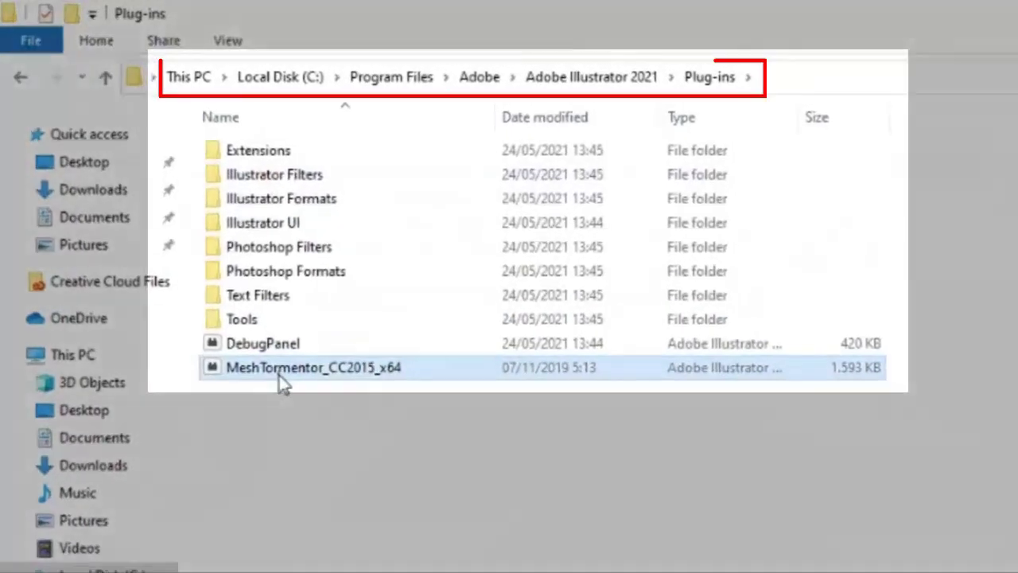
pyautogui.rightClick(367, 427)
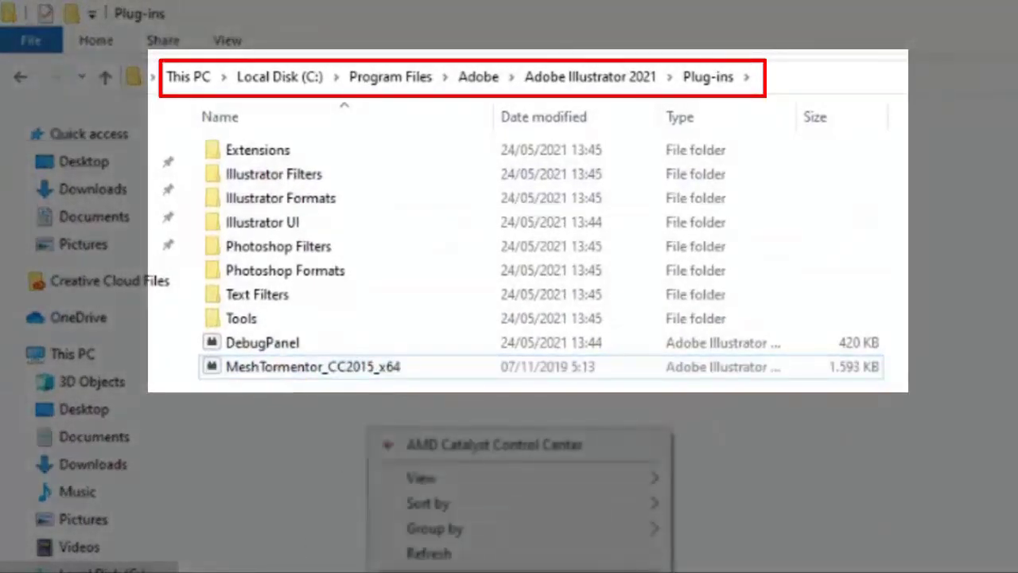
pyautogui.click(317, 521)
pyautogui.click(491, 534)
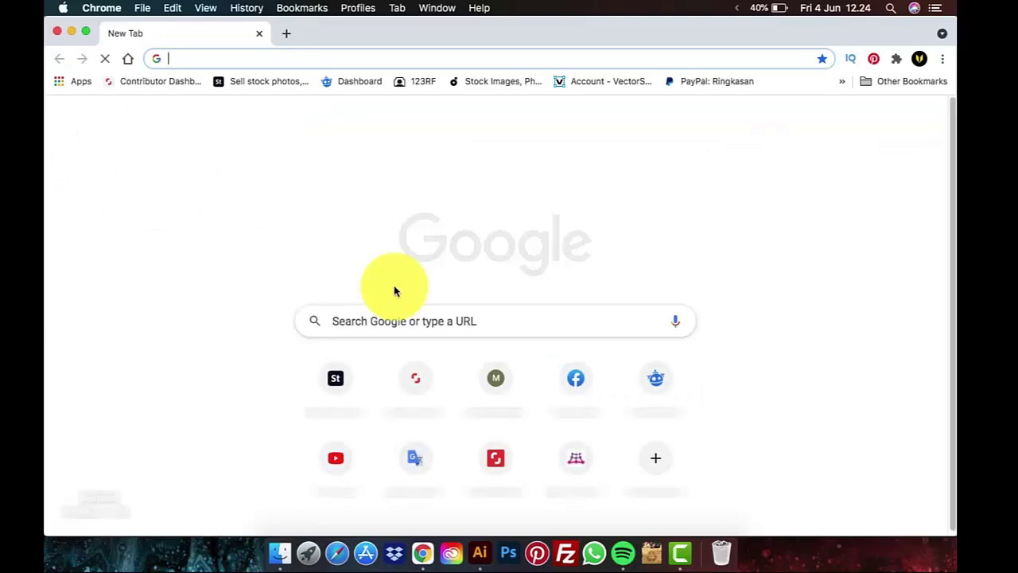
# Load meshtormentor.com and scroll down to the Version 0.44 download links.
pyautogui.write('mesh')
pyautogui.press('Return')
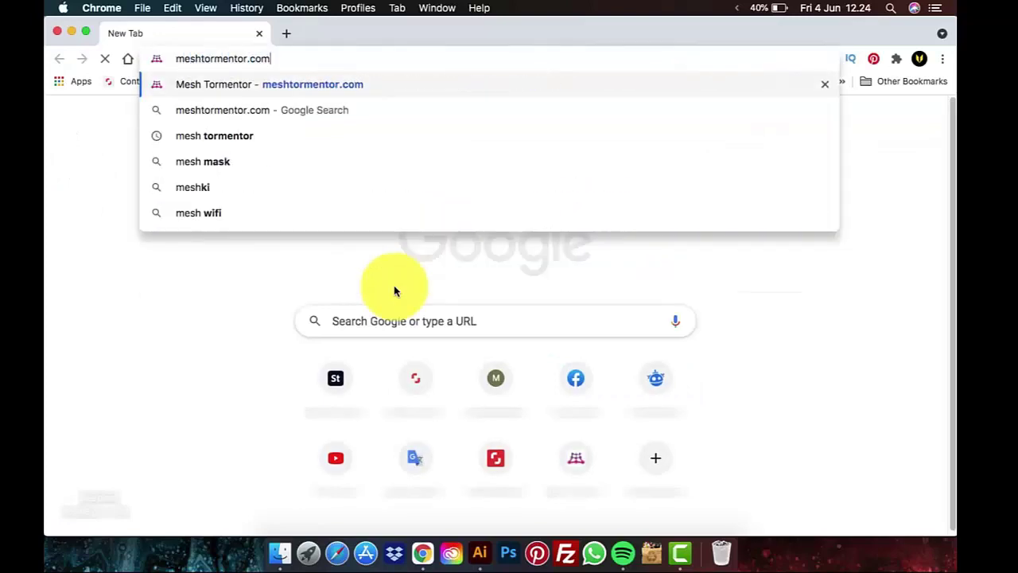
pyautogui.scroll(-3, 557, 324)
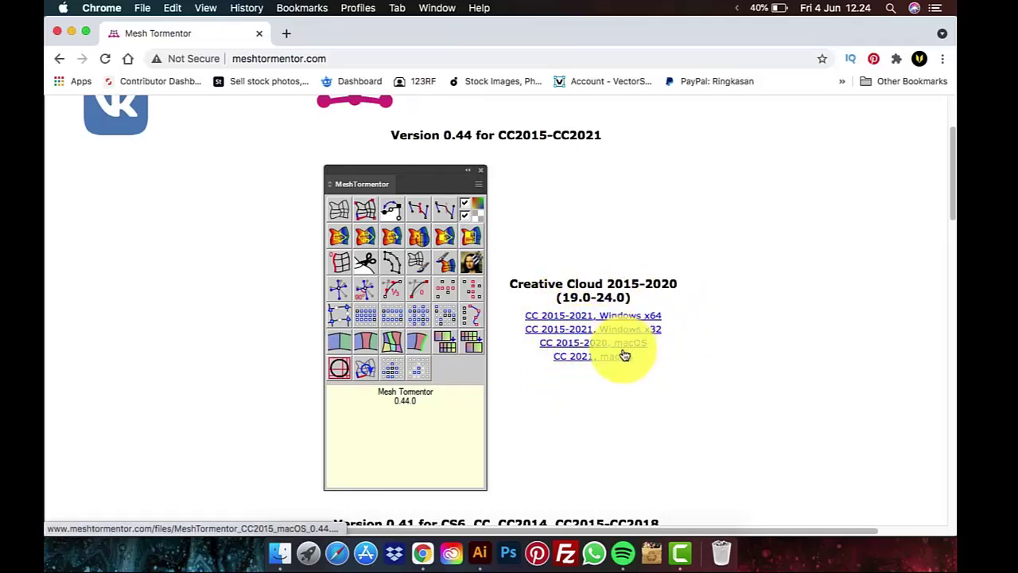
pyautogui.click(286, 543)
# Unzip the downloaded MeshTormentor archive in Finder's Downloads folder.
pyautogui.click(523, 255)
pyautogui.click(408, 146)
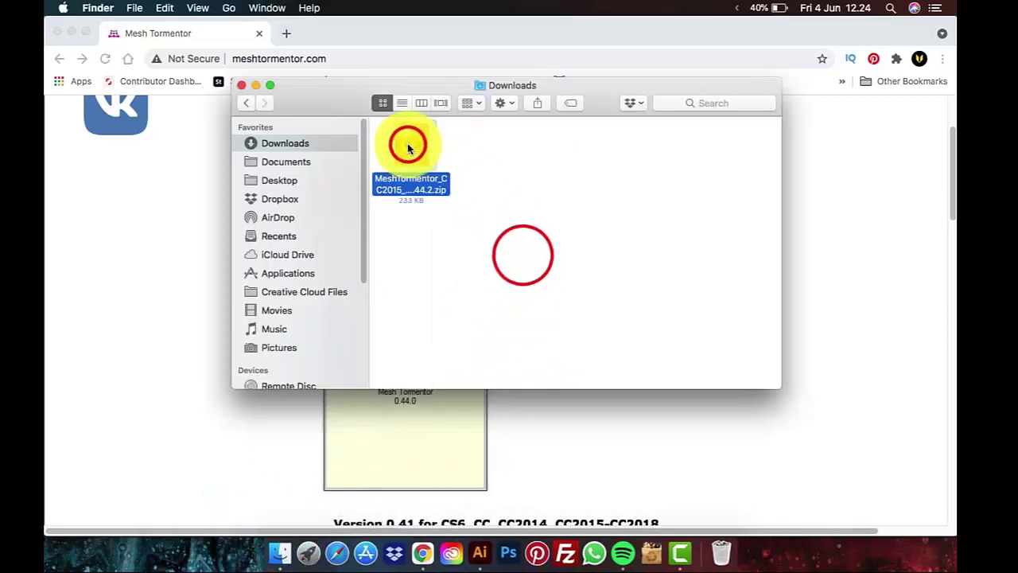
pyautogui.click(461, 155)
pyautogui.click(412, 143)
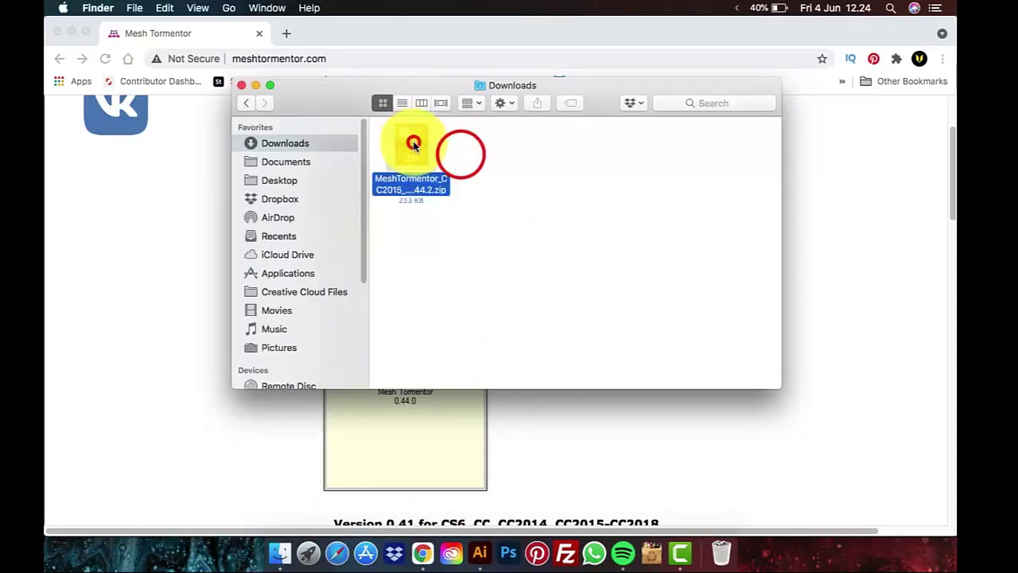
pyautogui.rightClick(415, 144)
pyautogui.click(475, 155)
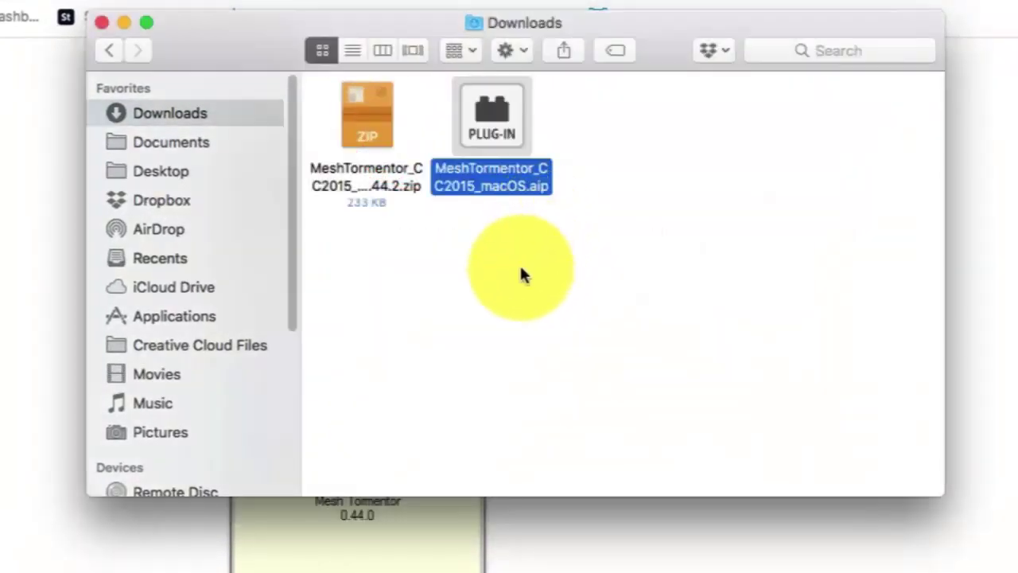
pyautogui.click(520, 268)
# Copy MeshTormentor_CC2015_macOS.aip into Applications > Adobe Illustrator 2020 > Plug-ins.
pyautogui.rightClick(476, 115)
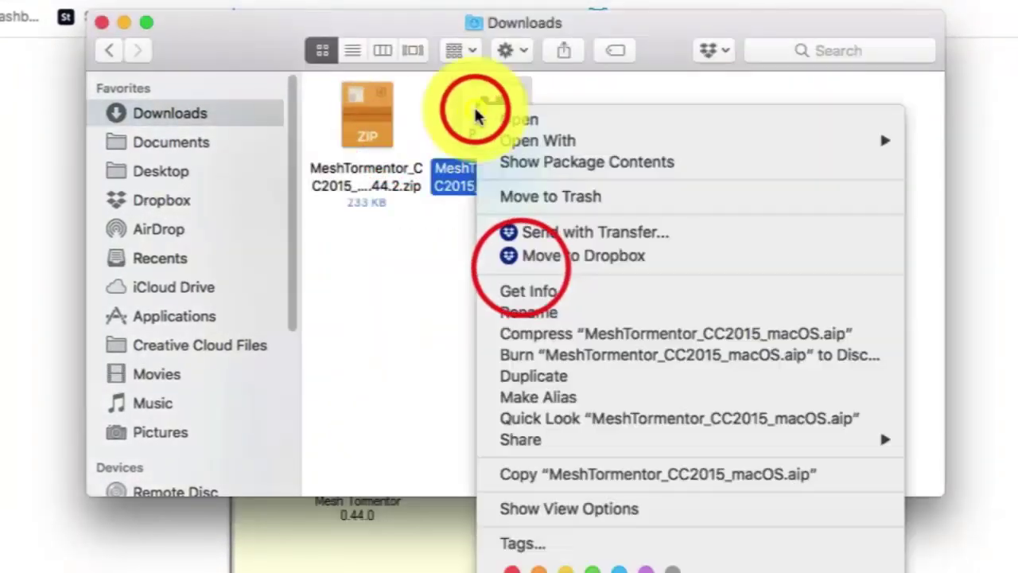
pyautogui.click(632, 477)
pyautogui.click(545, 328)
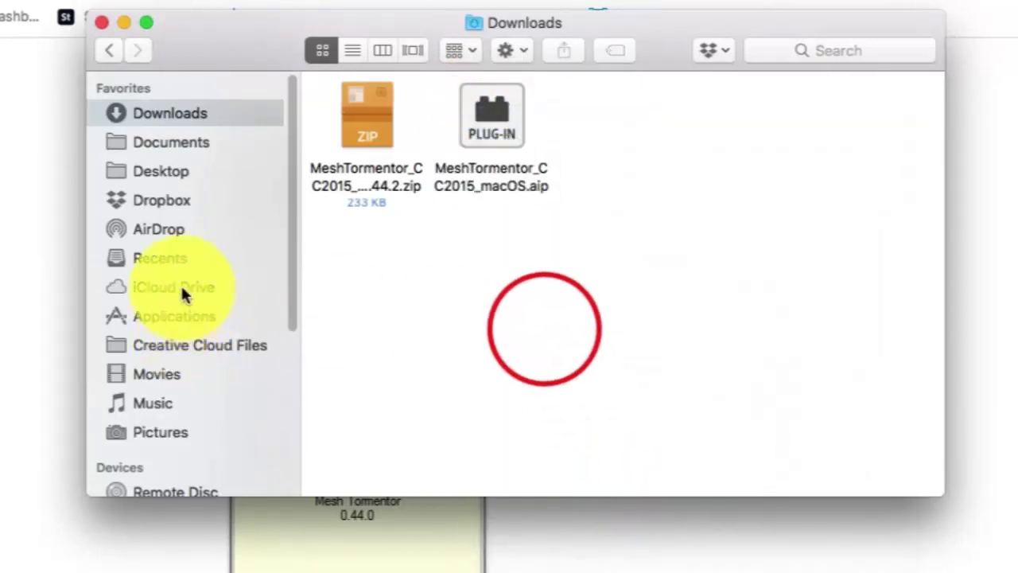
pyautogui.click(202, 318)
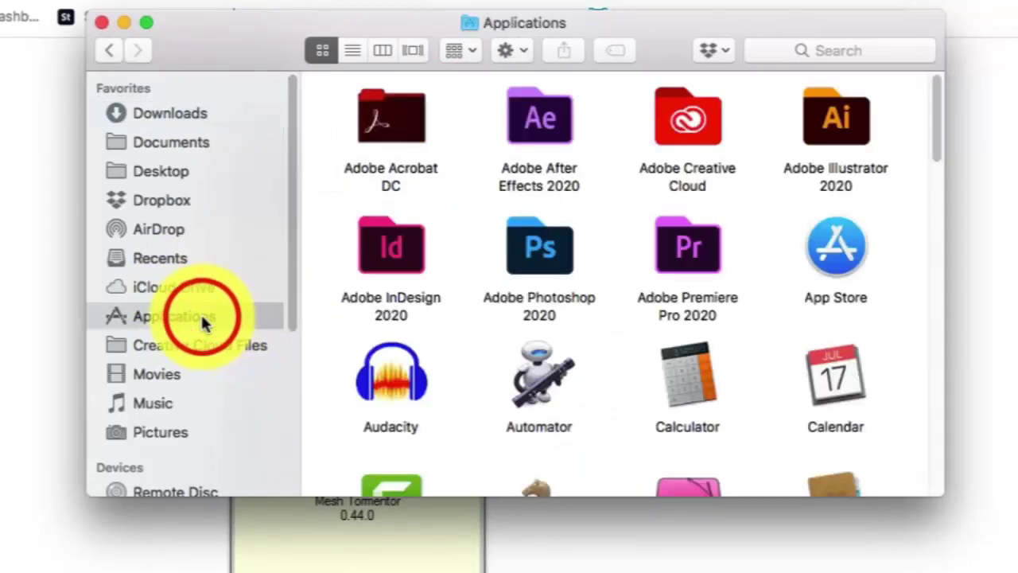
pyautogui.doubleClick(819, 126)
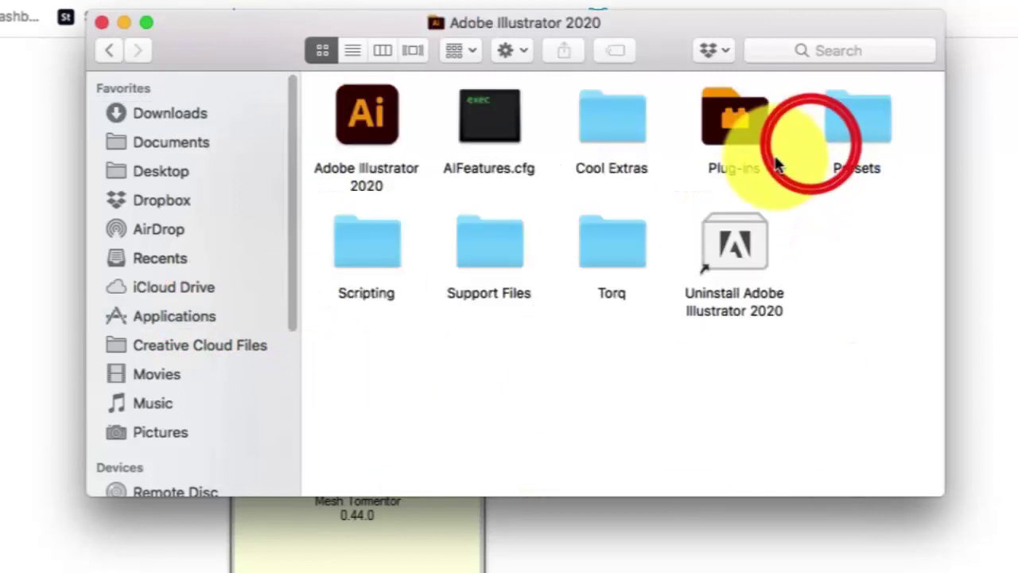
pyautogui.doubleClick(747, 133)
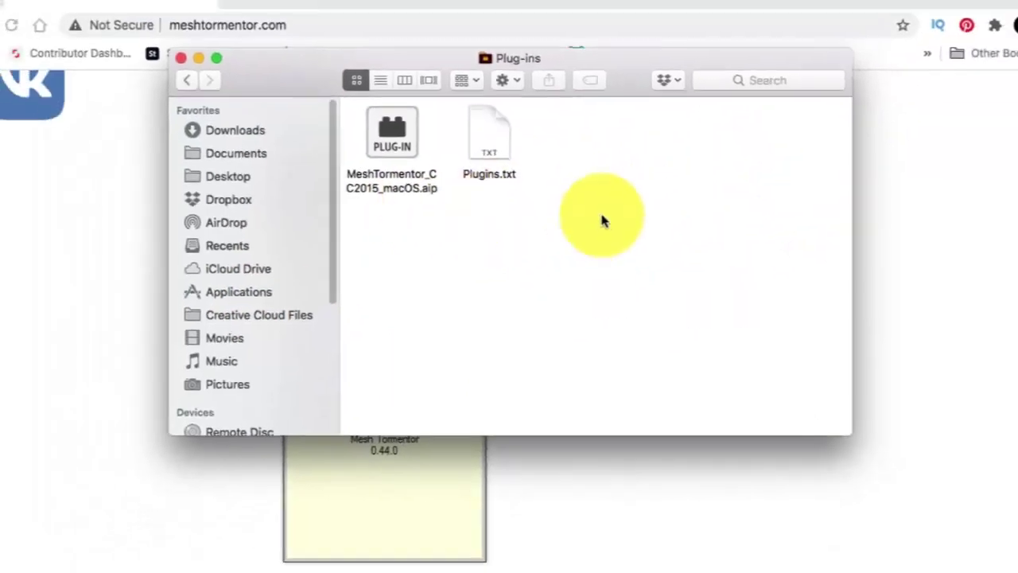
pyautogui.click(479, 545)
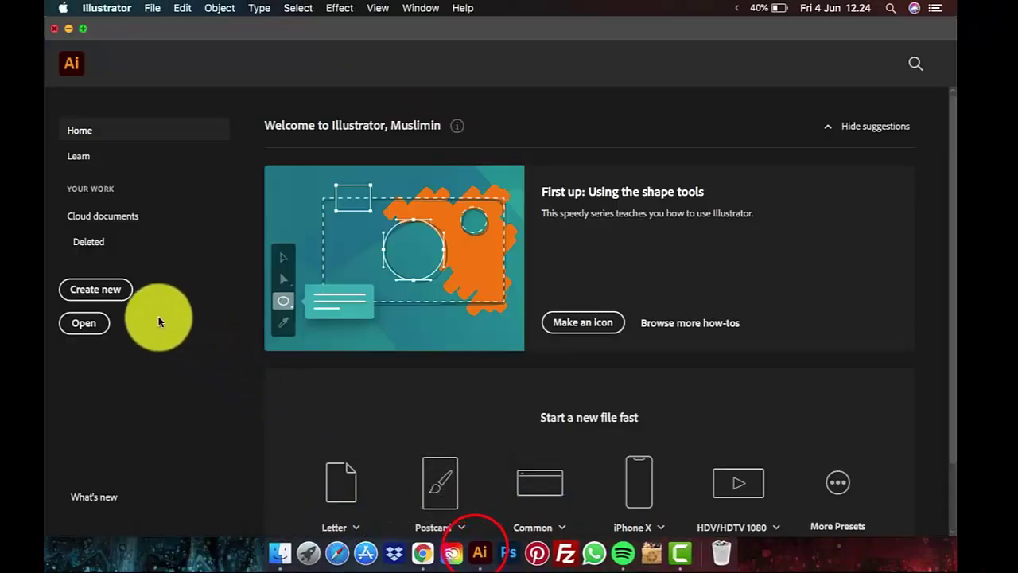
# Create a blank 500 × 500 px document from the Home screen and show the MeshTormentor panel.
pyautogui.click(117, 294)
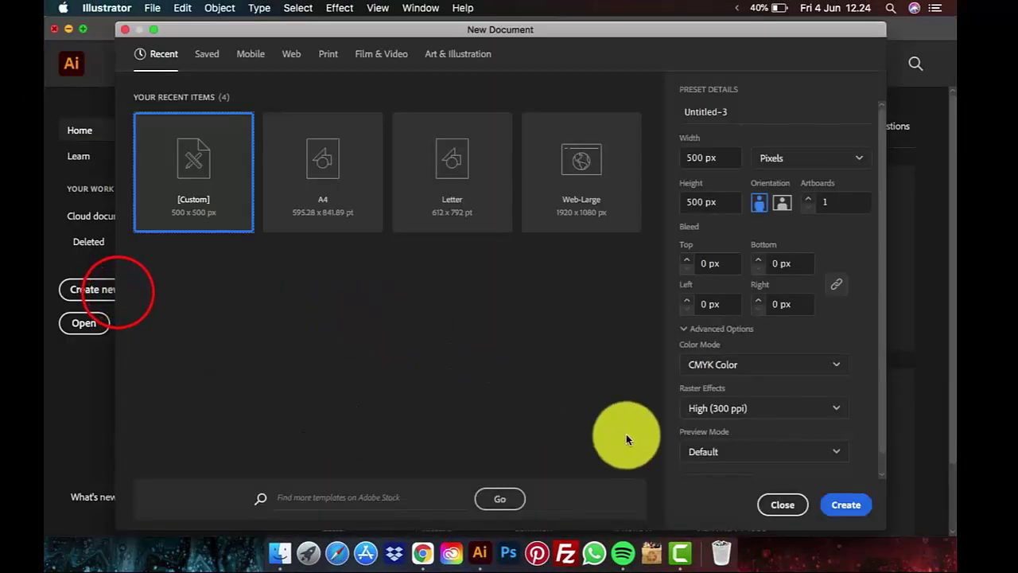
pyautogui.click(846, 504)
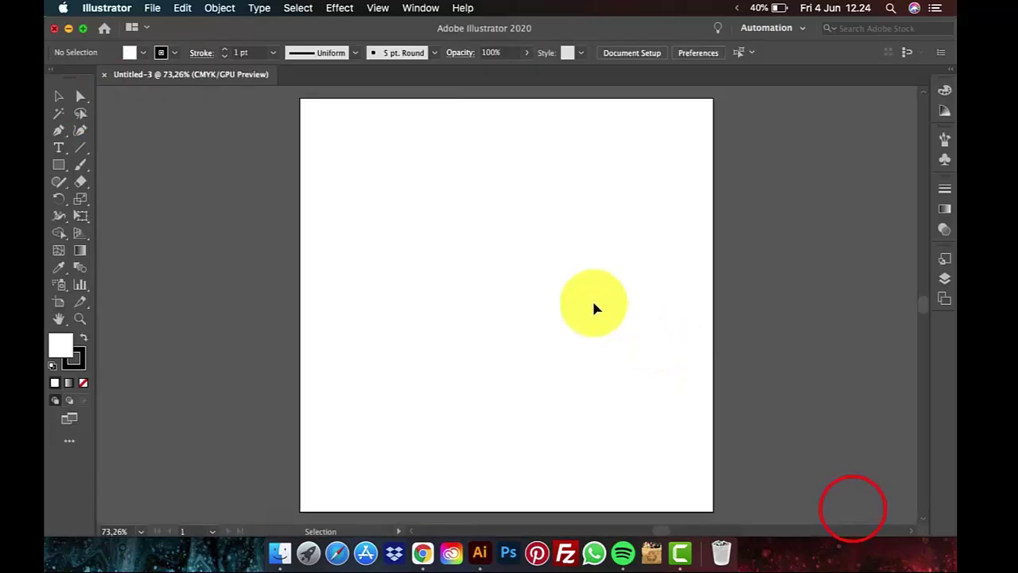
pyautogui.click(420, 8)
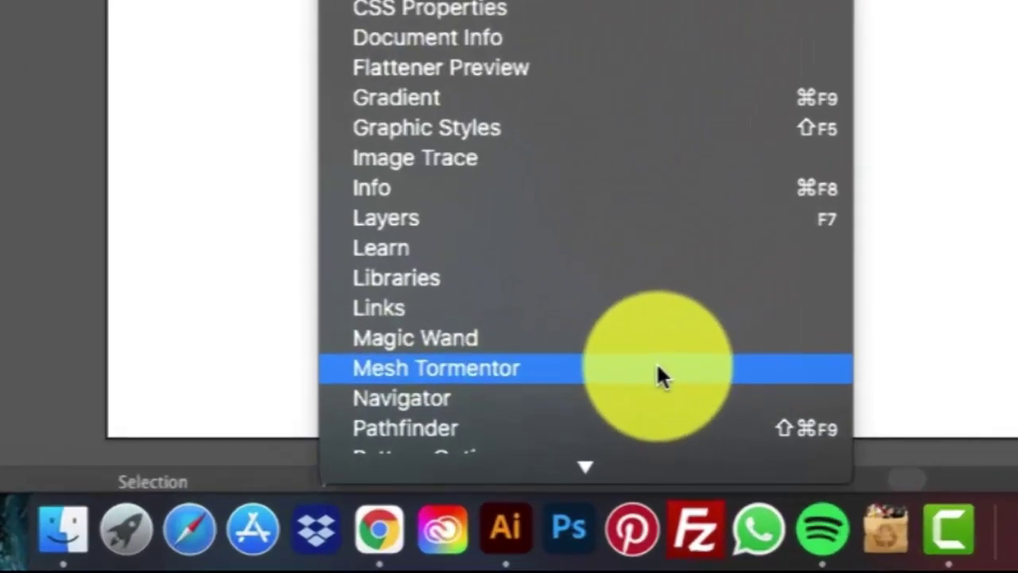
pyautogui.click(501, 368)
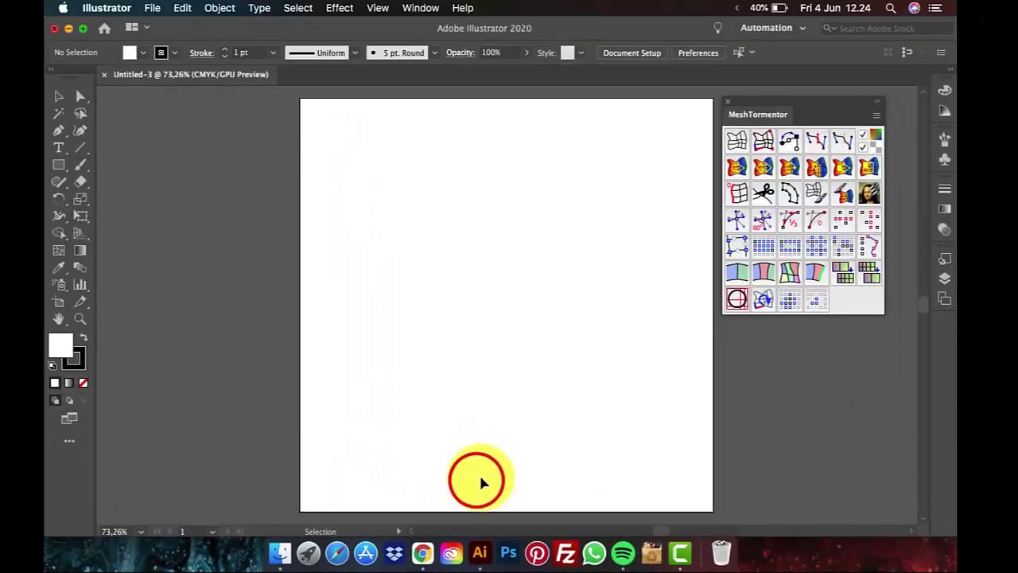